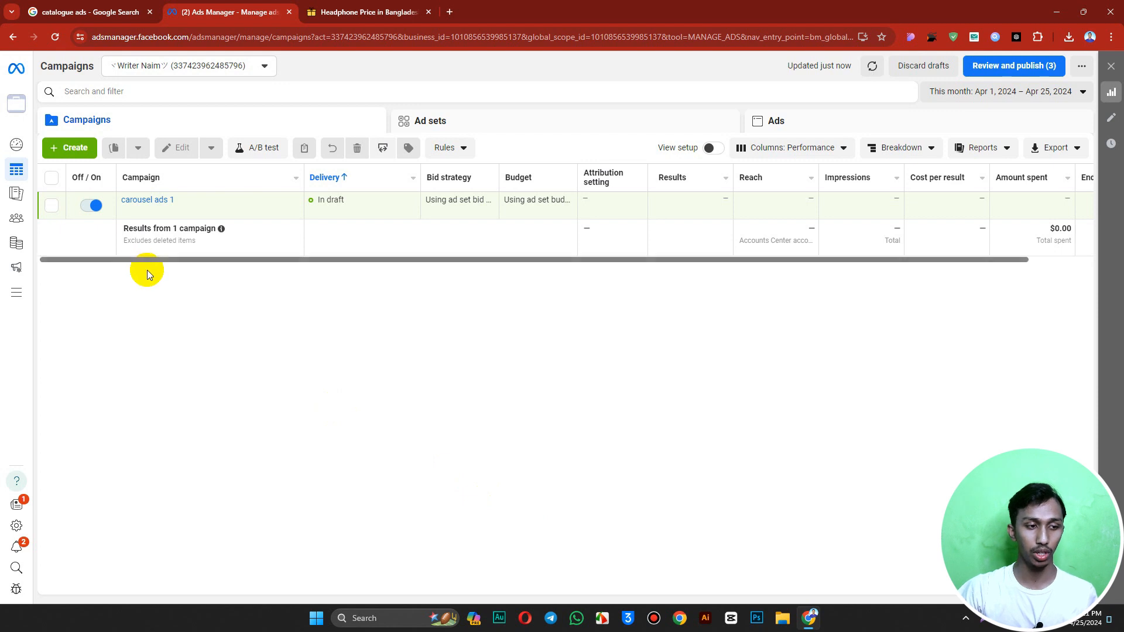
Open Commerce Manager from the full list of business tools.
{"action": "left_click_drag", "start_coordinate": [149, 261], "coordinate": [70, 261]}
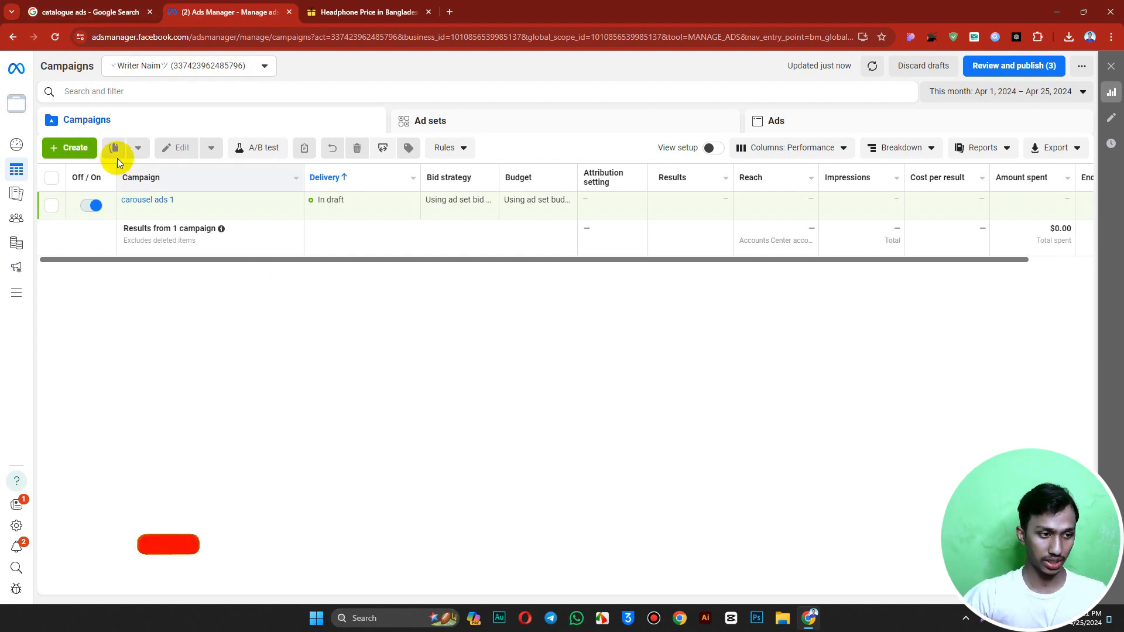
{"action": "mouse_move", "coordinate": [25, 301]}
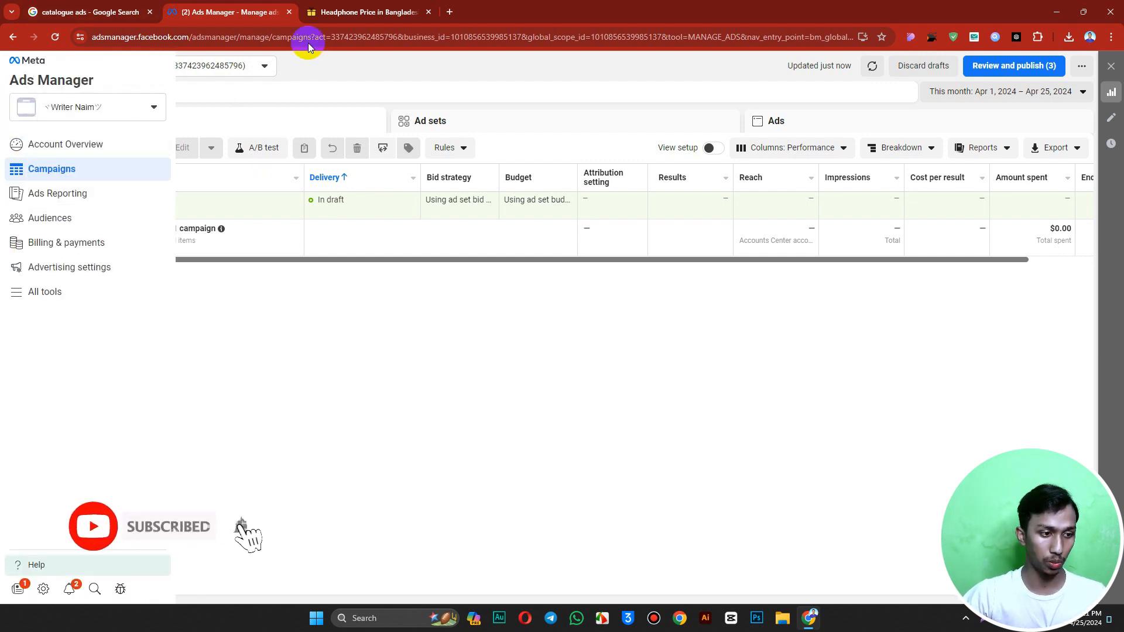
{"action": "left_click", "coordinate": [143, 287]}
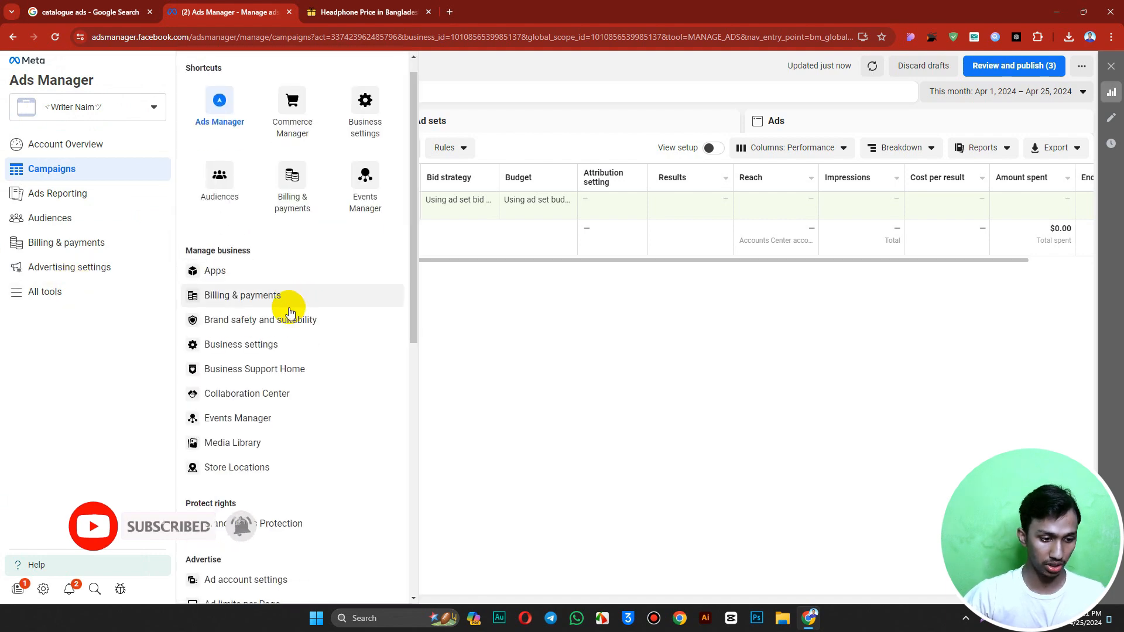
{"action": "scroll", "coordinate": [293, 351], "scroll_direction": "down", "scroll_amount": 8}
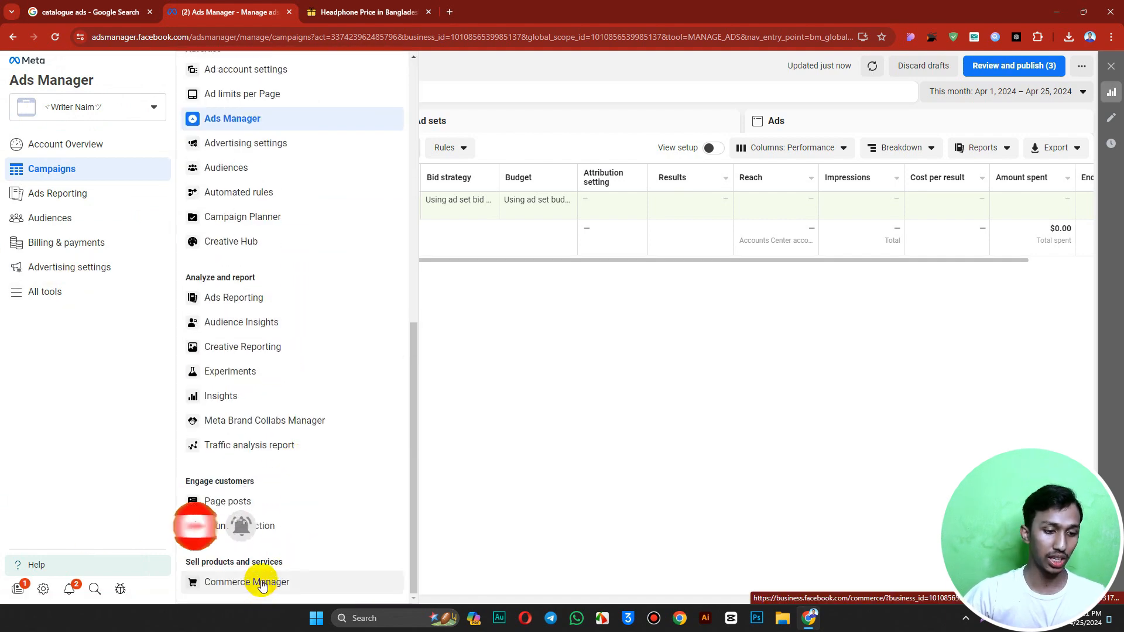
{"action": "left_click", "coordinate": [261, 582]}
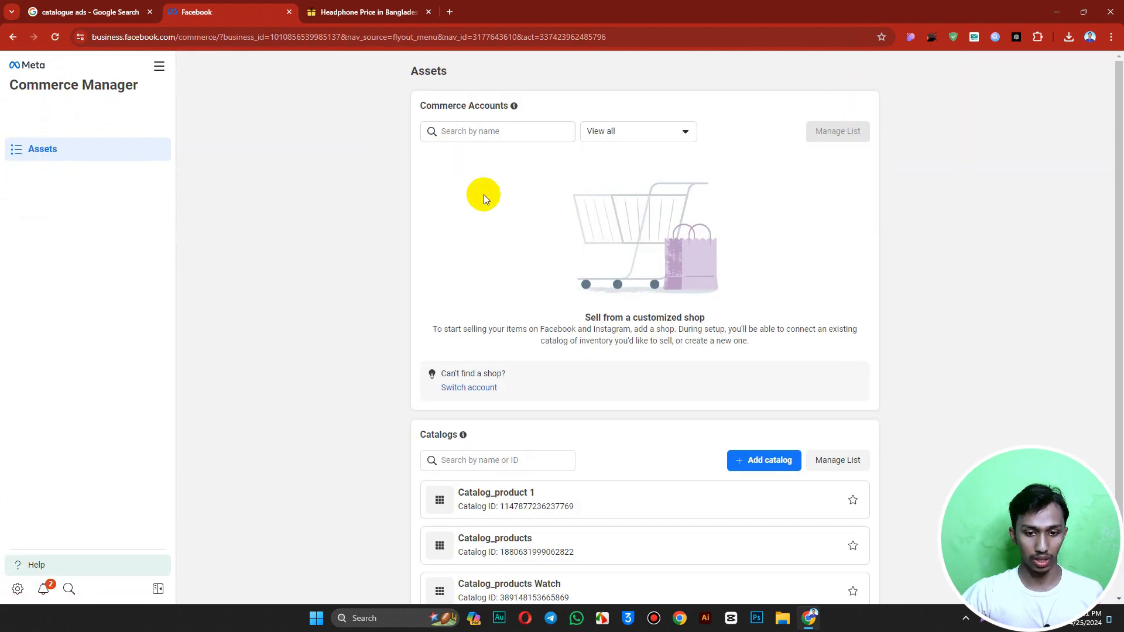
Start a new catalog of the Ecommerce type for online products and continue to its settings.
{"action": "scroll", "coordinate": [484, 195], "scroll_direction": "down", "scroll_amount": 1}
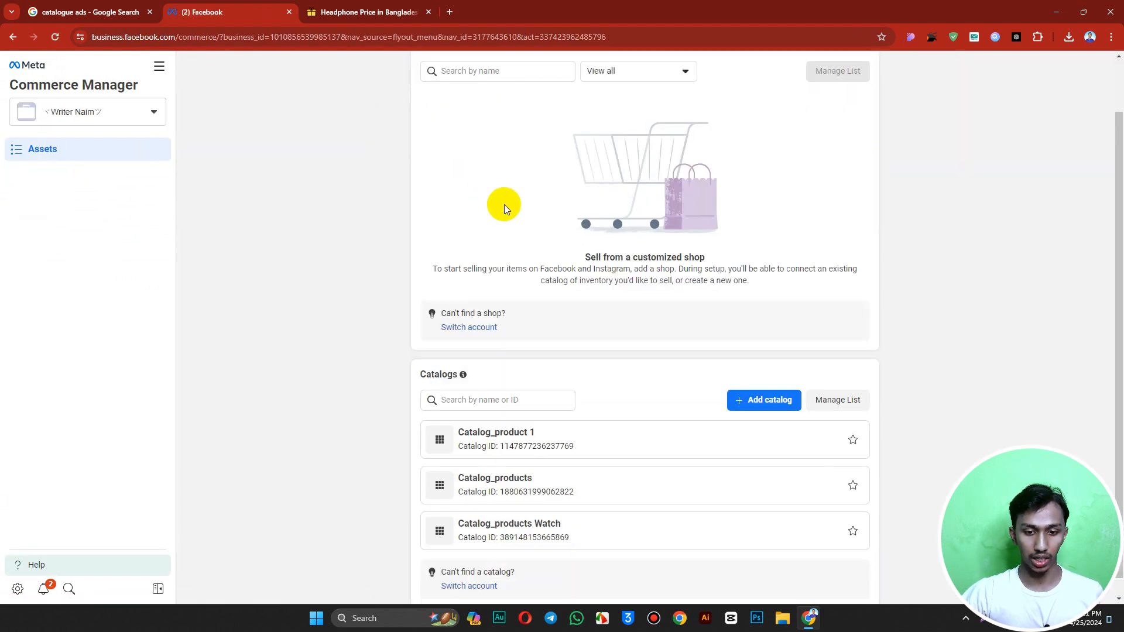
{"action": "left_click", "coordinate": [750, 388]}
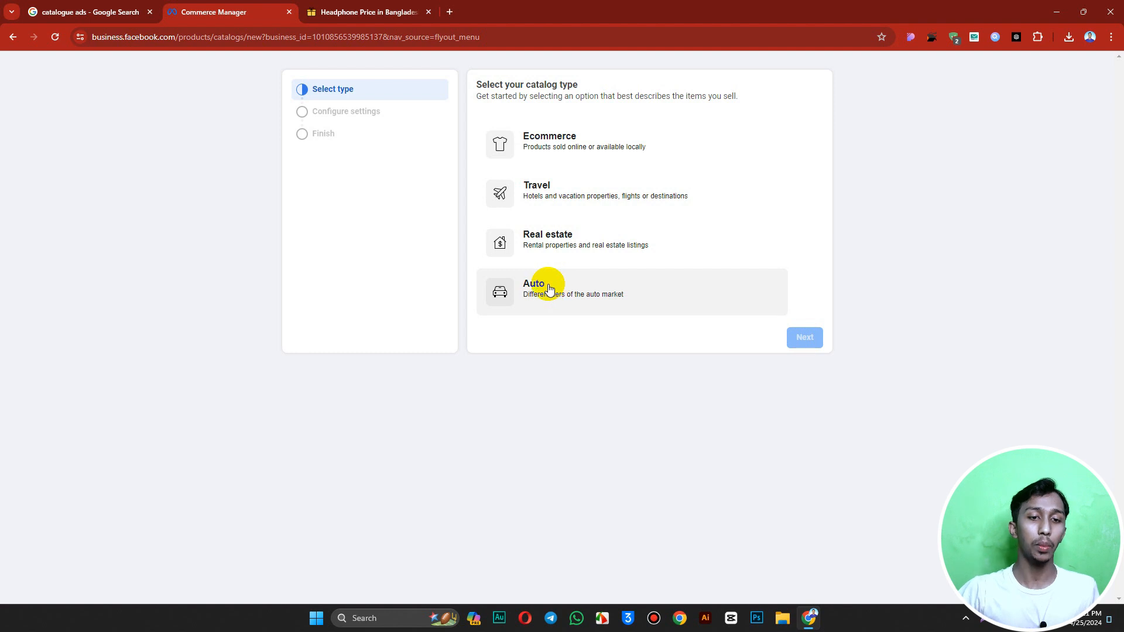
{"action": "left_click", "coordinate": [548, 154]}
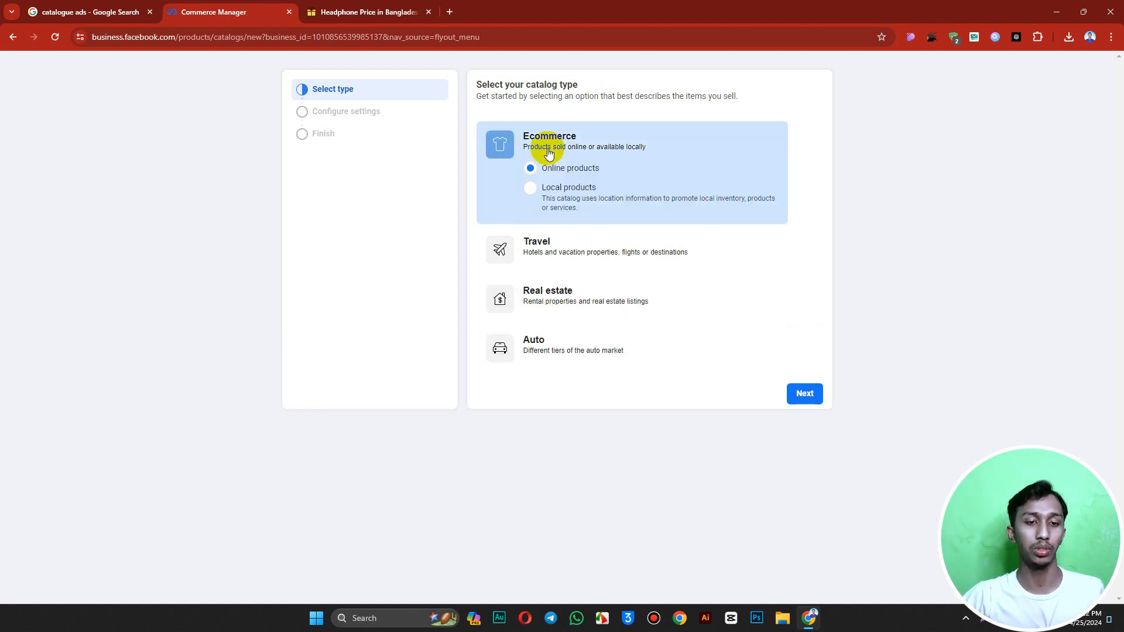
{"action": "left_click", "coordinate": [548, 191]}
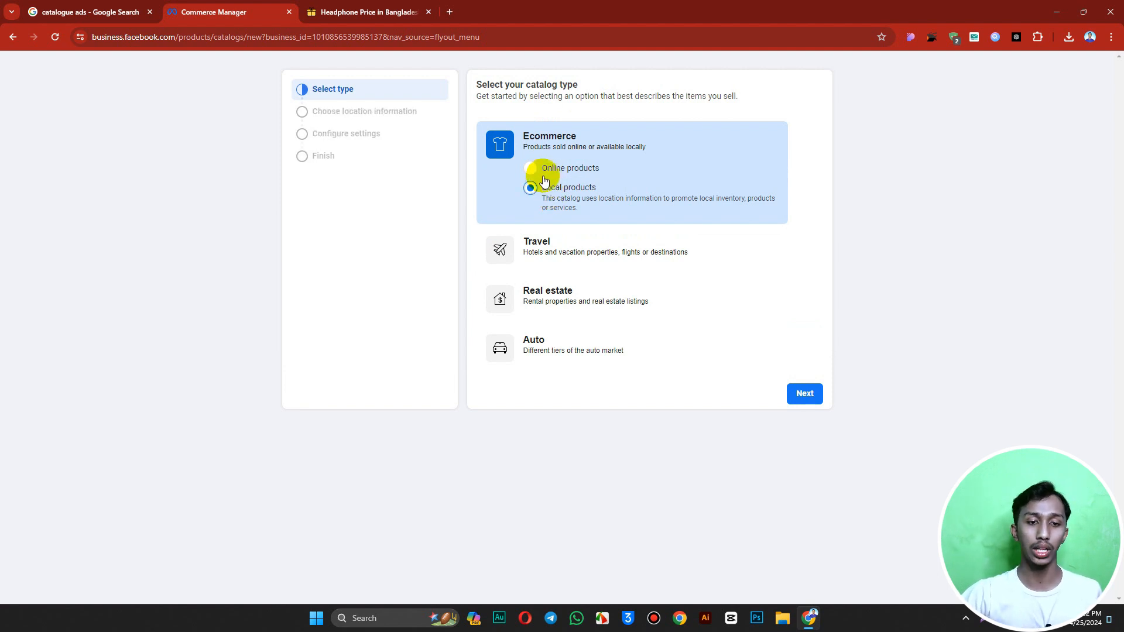
{"action": "left_click", "coordinate": [540, 171]}
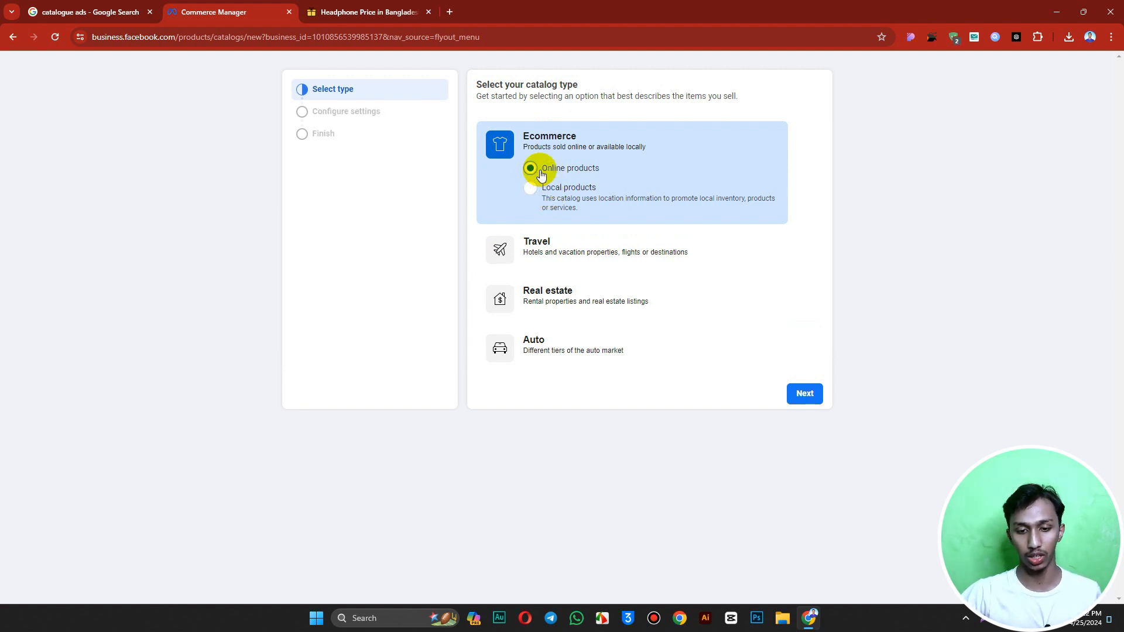
{"action": "left_click", "coordinate": [806, 397]}
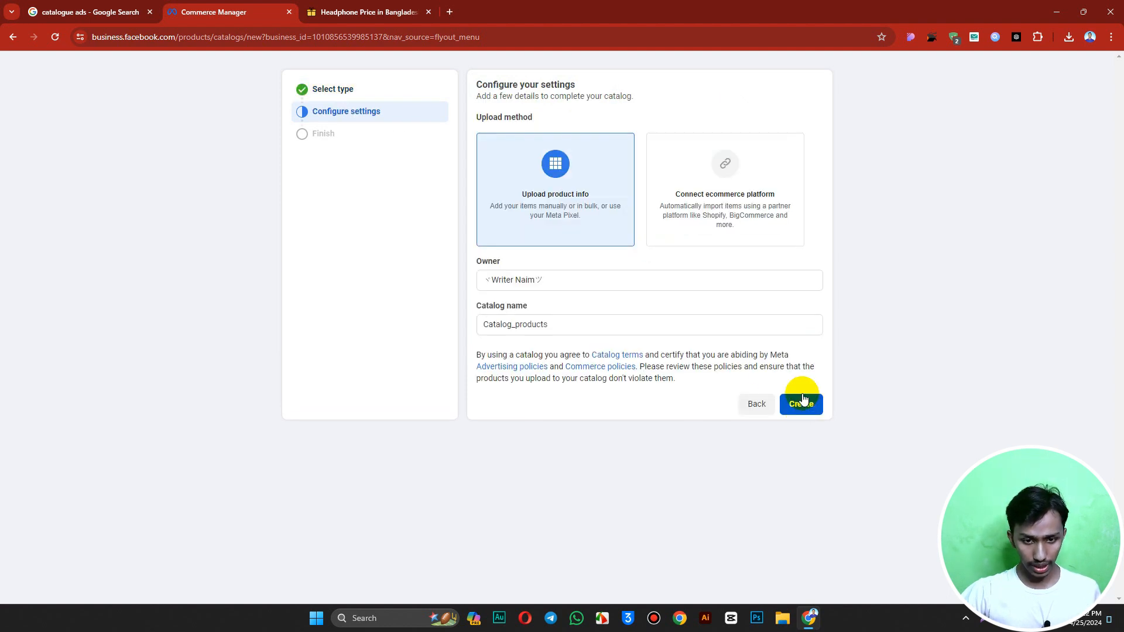
Review the partner platforms offered for connecting an ecommerce platform and return to the Upload product info method.
{"action": "left_click", "coordinate": [735, 218]}
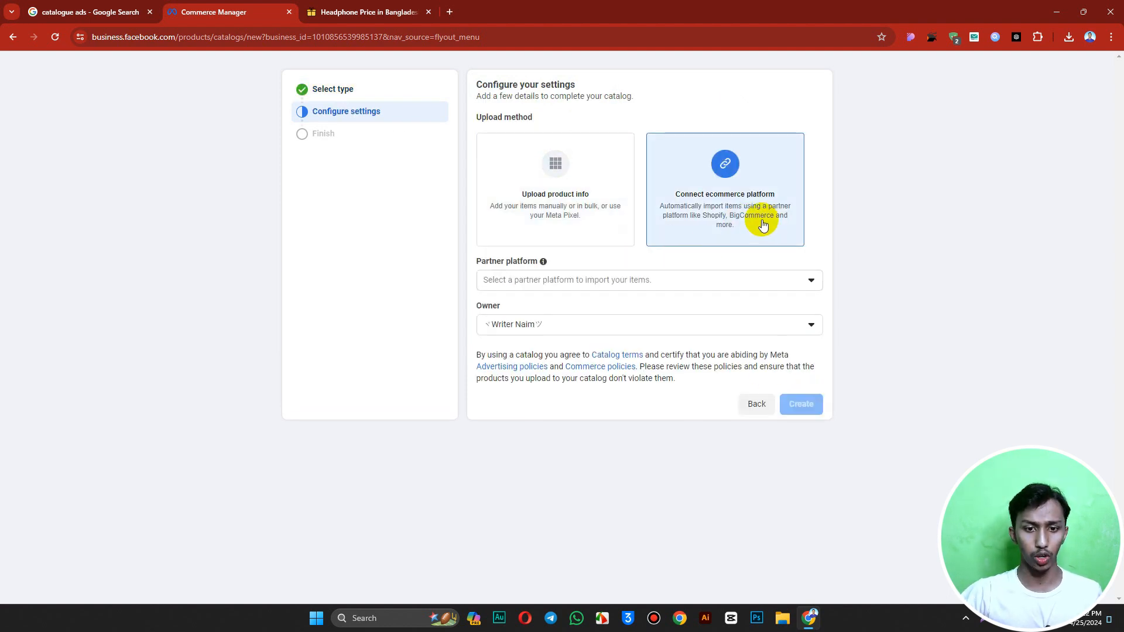
{"action": "left_click", "coordinate": [590, 279]}
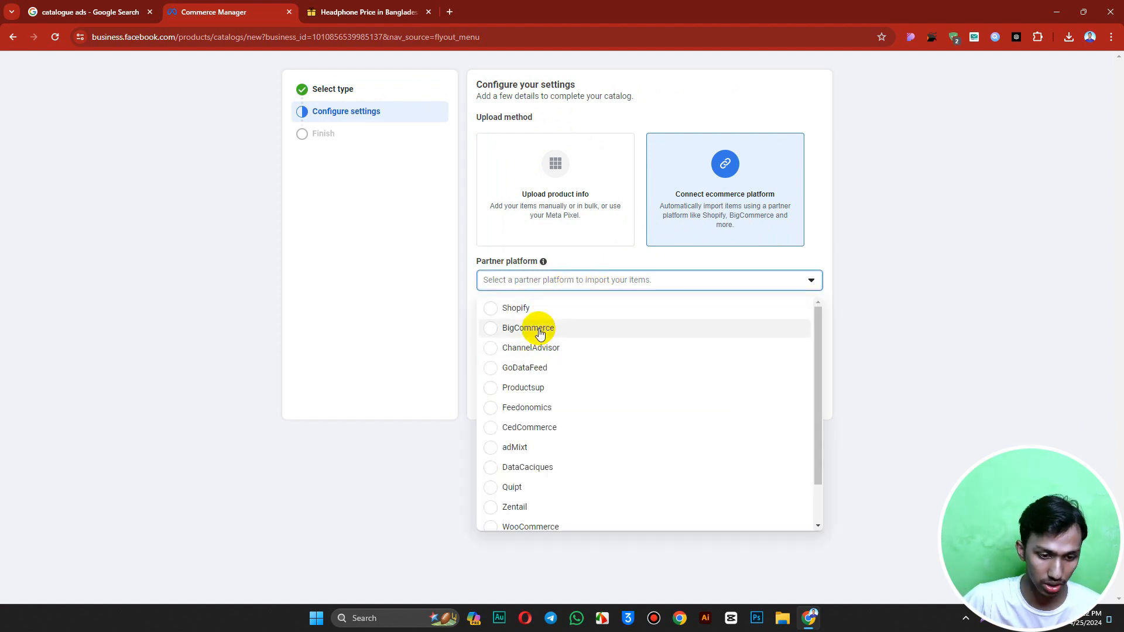
{"action": "scroll", "coordinate": [531, 393], "scroll_direction": "down", "scroll_amount": 1}
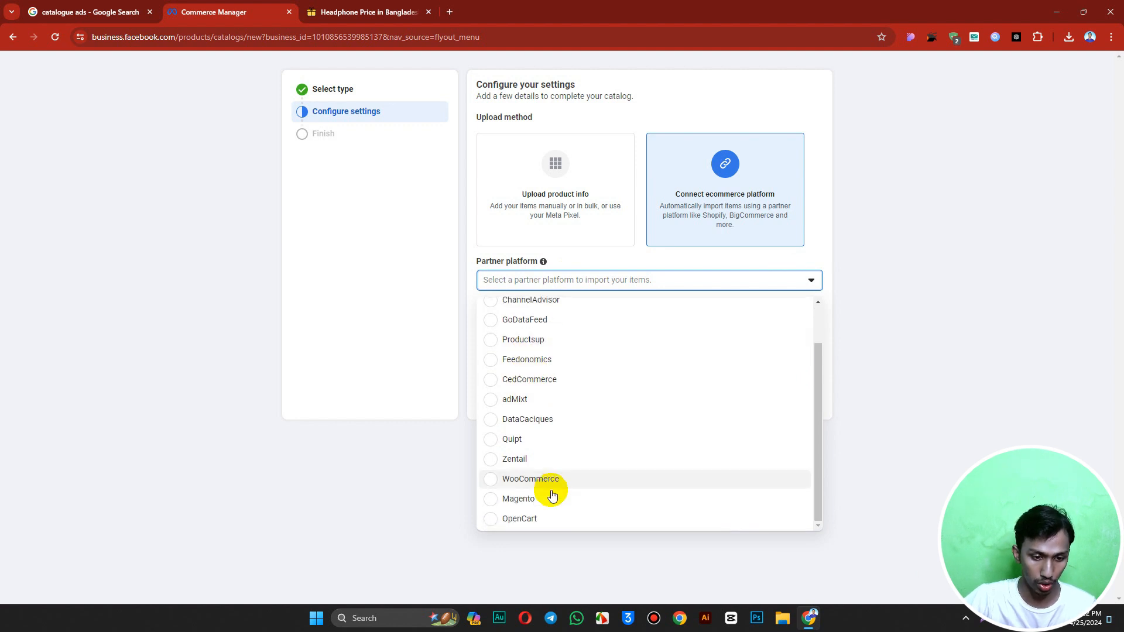
{"action": "scroll", "coordinate": [553, 498], "scroll_direction": "up", "scroll_amount": 1}
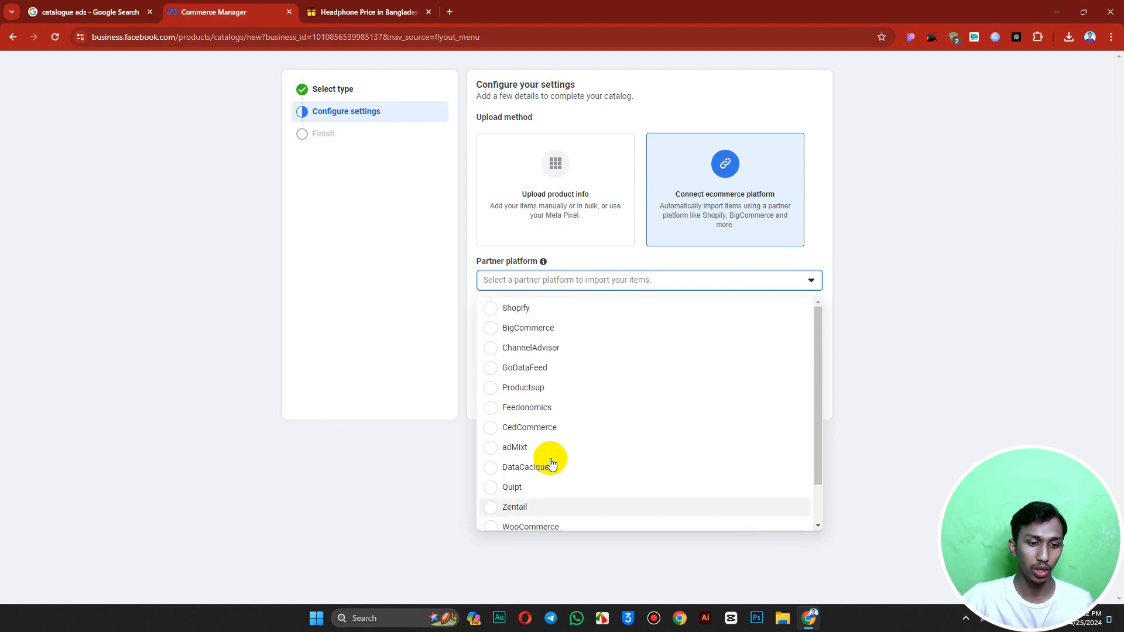
{"action": "left_click", "coordinate": [934, 363]}
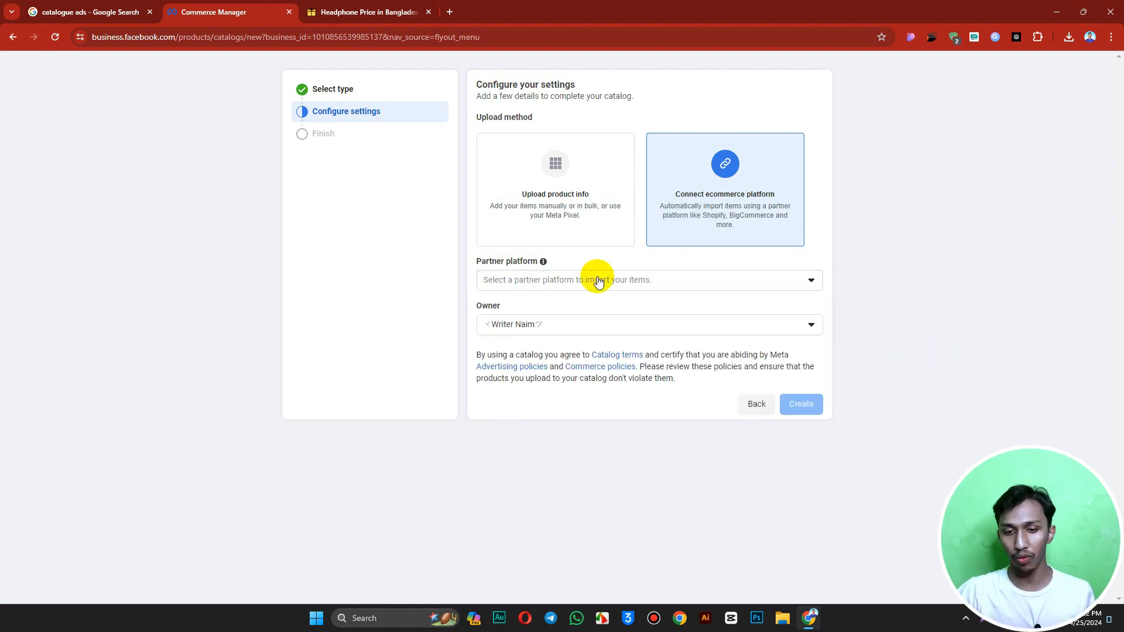
{"action": "left_click", "coordinate": [597, 281]}
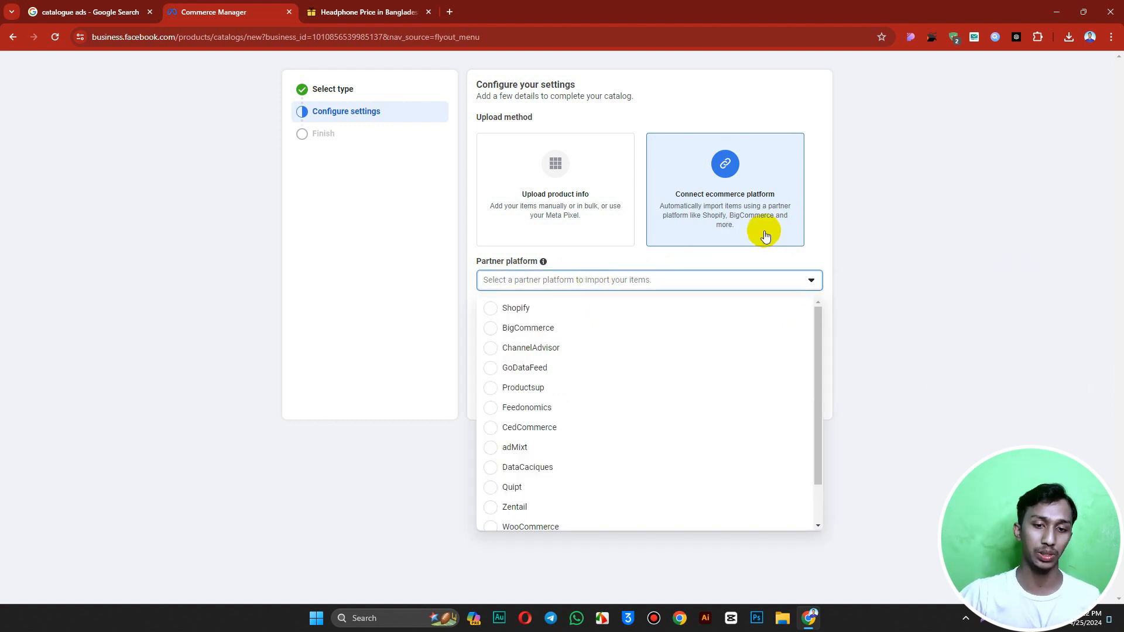
{"action": "left_click", "coordinate": [491, 183]}
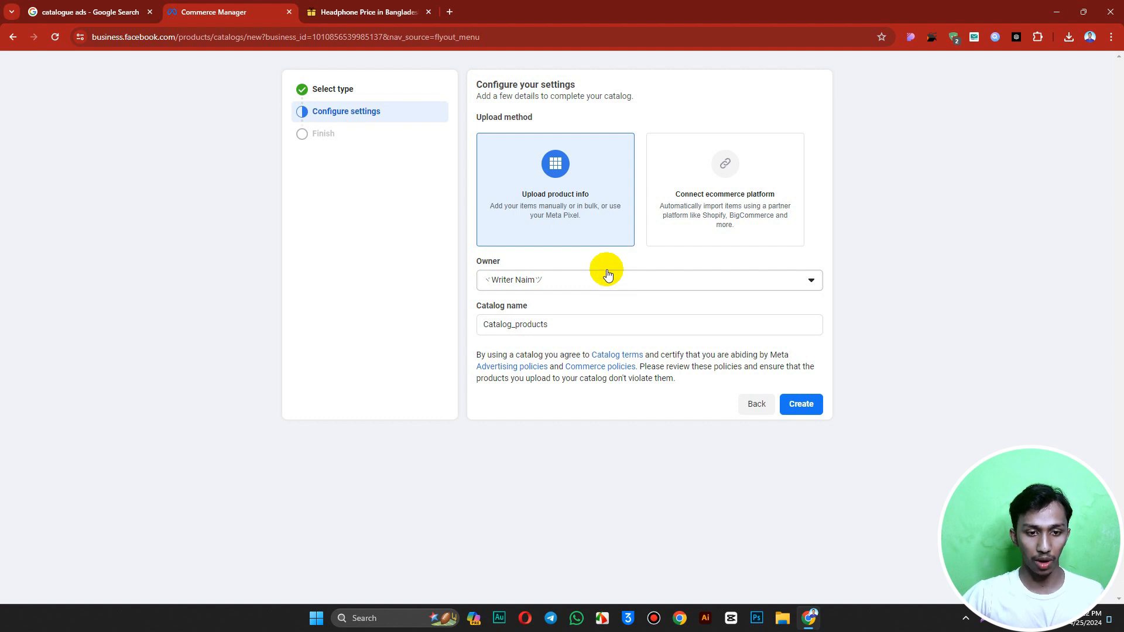
{"action": "left_click", "coordinate": [529, 178]}
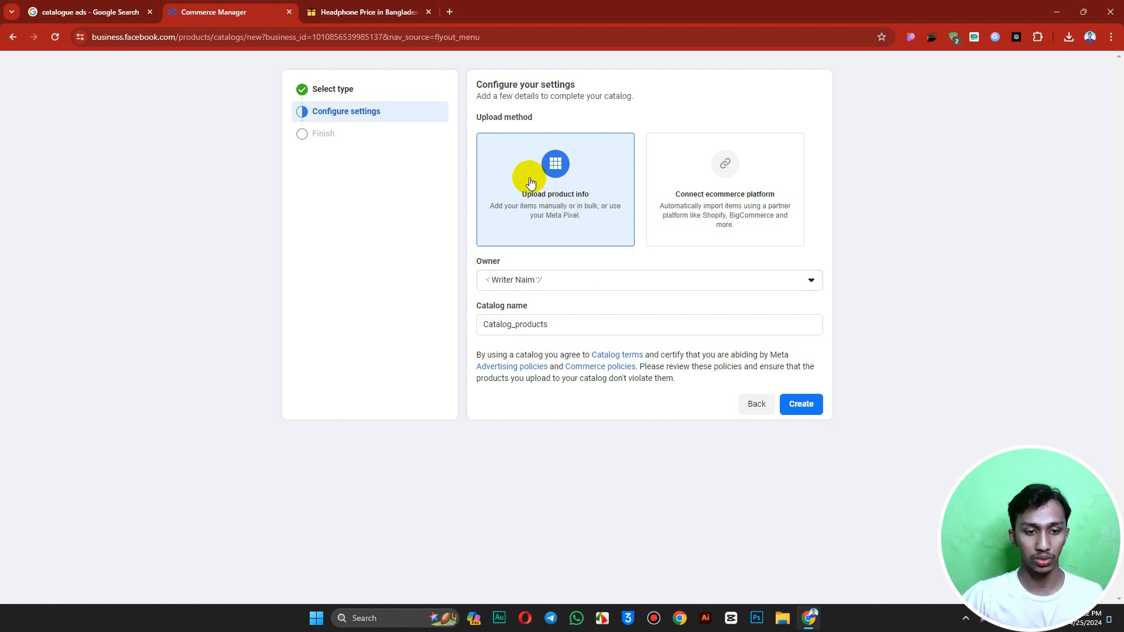
Check the available business owners for the catalog and clear the prefilled catalog name.
{"action": "left_click", "coordinate": [524, 285]}
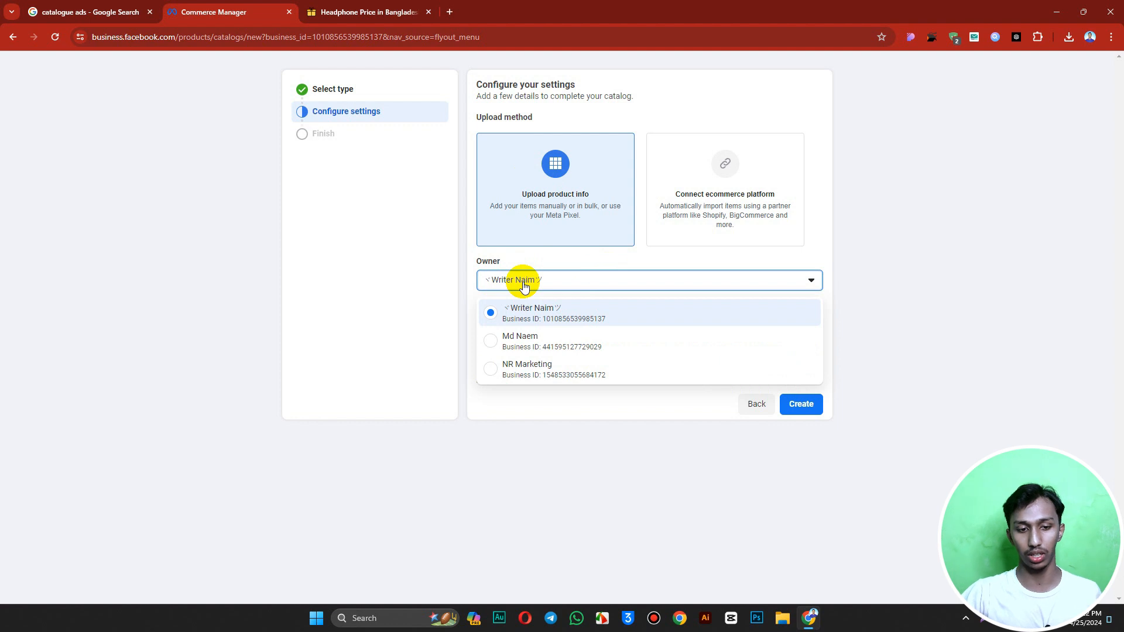
{"action": "left_click", "coordinate": [496, 262]}
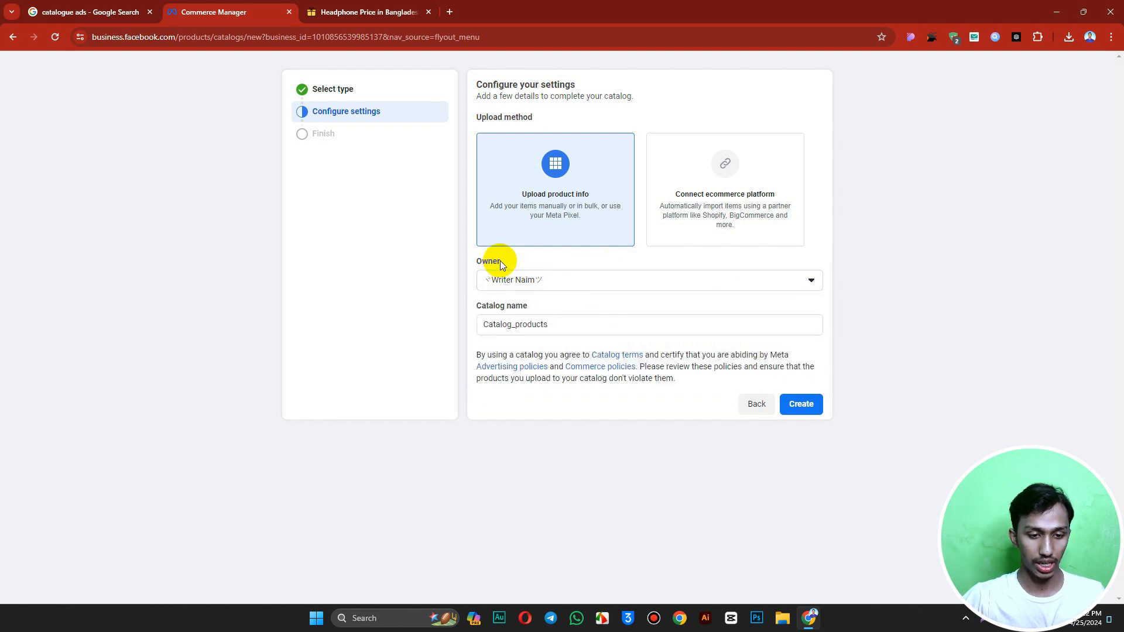
{"action": "left_click", "coordinate": [568, 328]}
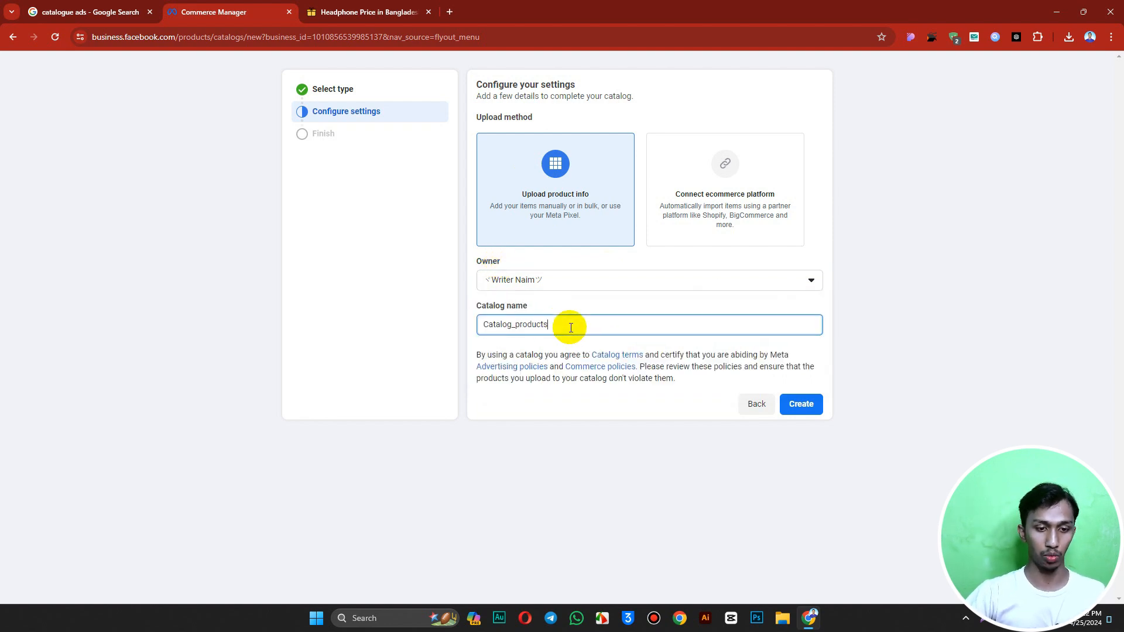
{"action": "type", "text": "Catalog_product"}
{"action": "key", "text": "BackSpace"}
{"action": "key", "text": "BackSpace"}
{"action": "key", "text": "BackSpace"}
{"action": "key", "text": "BackSpace"}
{"action": "key", "text": "BackSpace"}
{"action": "key", "text": "BackSpace"}
{"action": "key", "text": "BackSpace"}
{"action": "key", "text": "BackSpace"}
{"action": "key", "text": "BackSpace"}
{"action": "key", "text": "BackSpace"}
{"action": "key", "text": "BackSpace"}
{"action": "key", "text": "BackSpace"}
{"action": "key", "text": "BackSpace"}
{"action": "key", "text": "BackSpace"}
{"action": "key", "text": "BackSpace"}
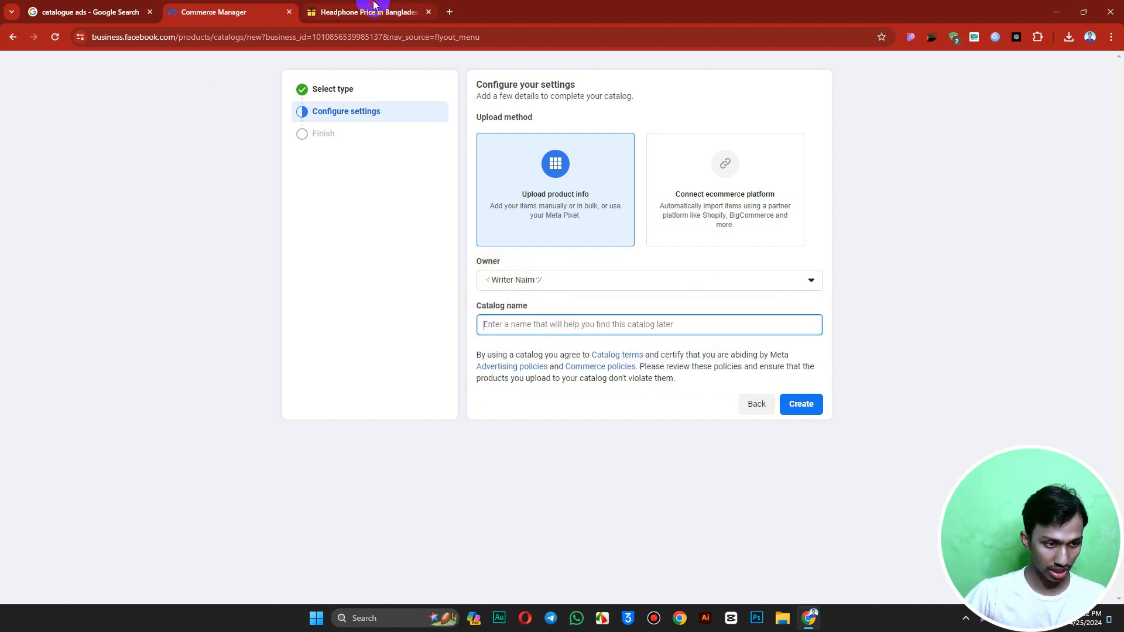
Switch to the BDSHOP website and look through the products in the Mobile Accessories category.
{"action": "left_click", "coordinate": [369, 12]}
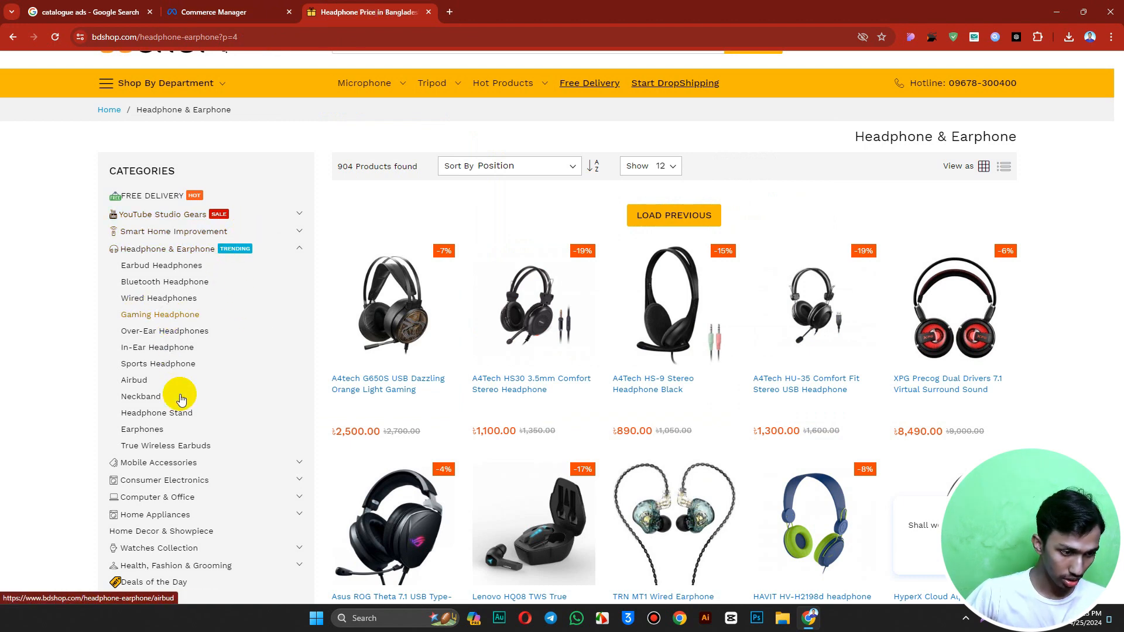
{"action": "left_click", "coordinate": [183, 461]}
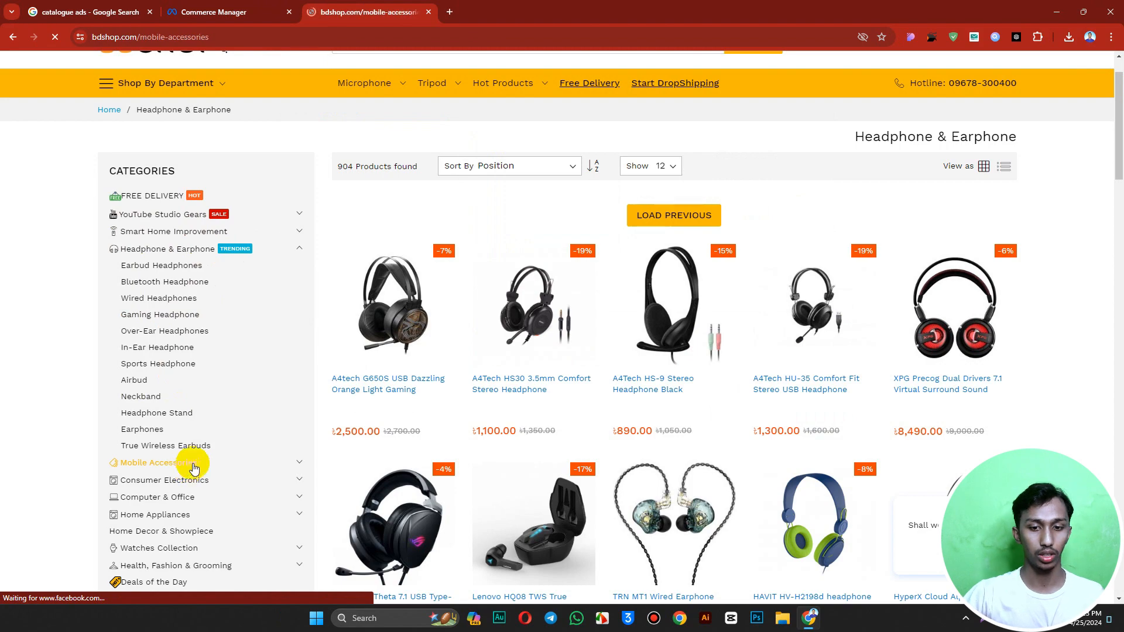
{"action": "scroll", "coordinate": [882, 315], "scroll_direction": "down", "scroll_amount": 4}
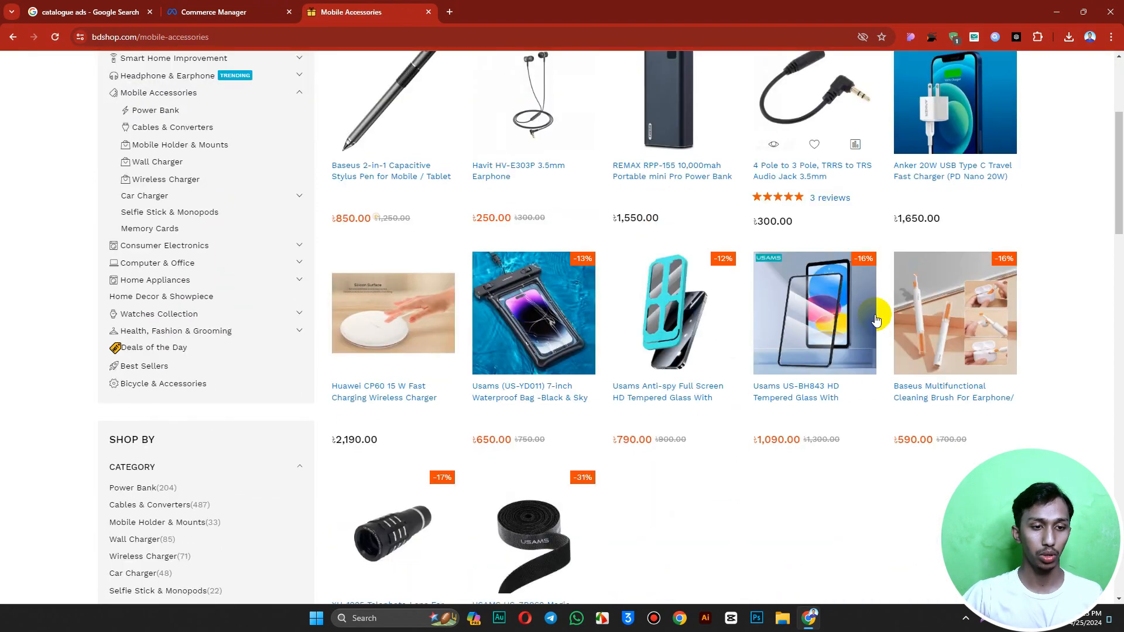
{"action": "scroll", "coordinate": [467, 282], "scroll_direction": "up", "scroll_amount": 4}
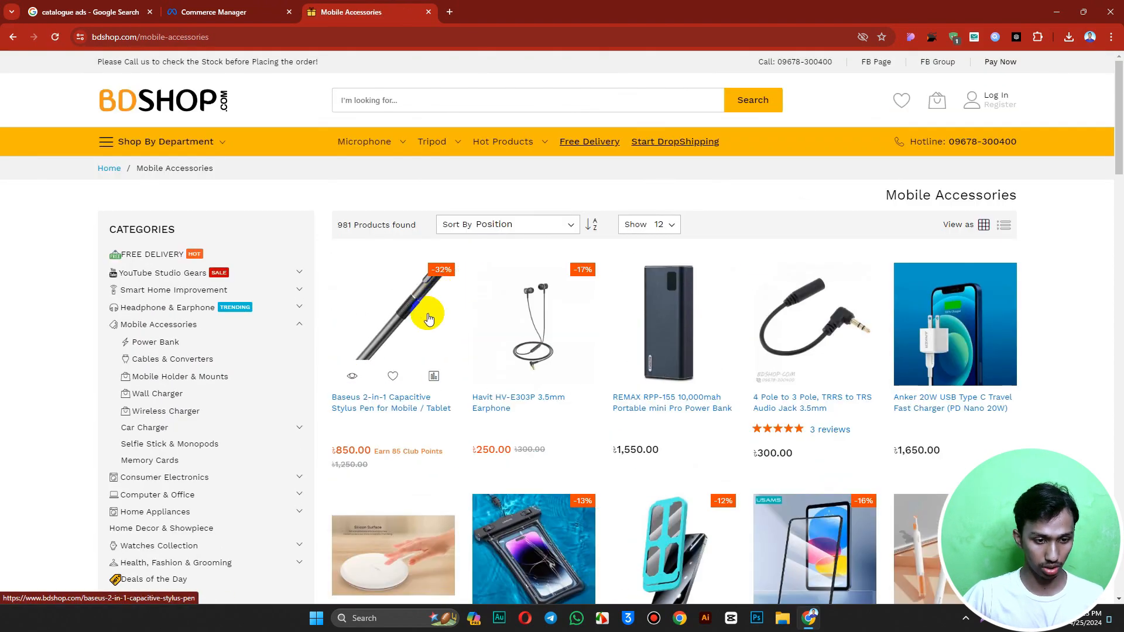
{"action": "scroll", "coordinate": [409, 291], "scroll_direction": "down", "scroll_amount": 10}
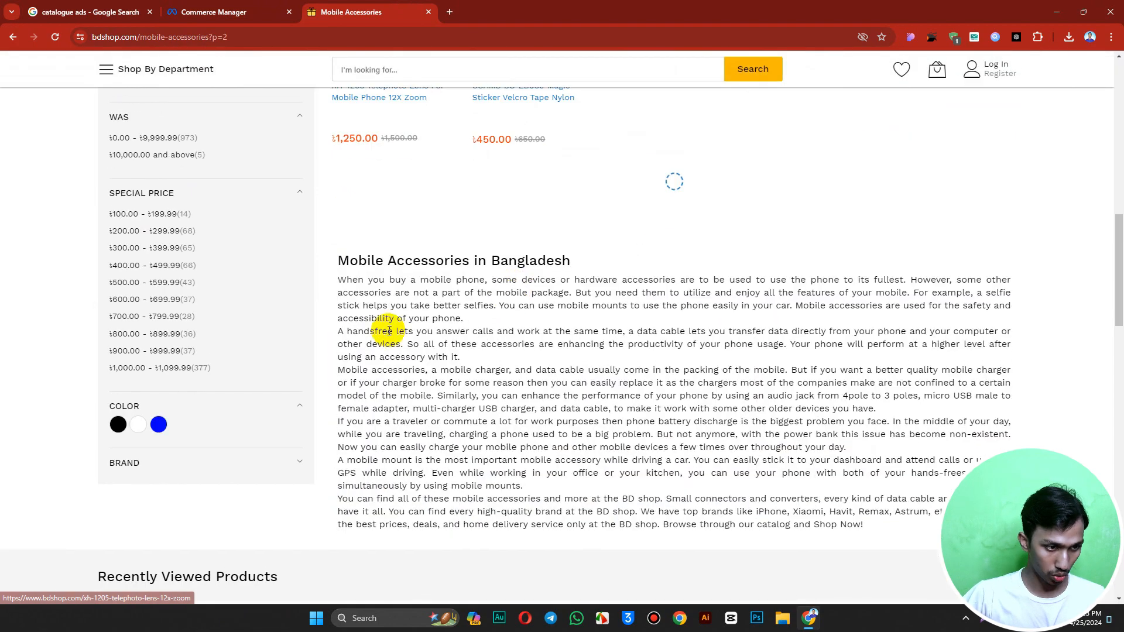
{"action": "scroll", "coordinate": [170, 292], "scroll_direction": "up", "scroll_amount": 2}
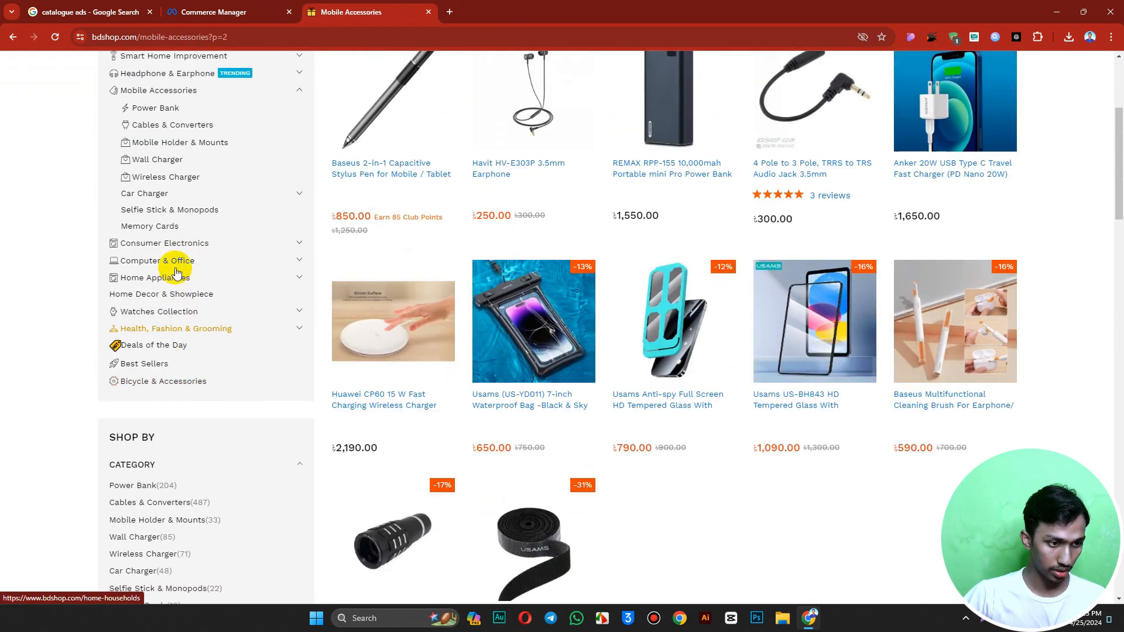
Browse the Consumer Electronics category and view the product page of the JISULIFE FA19 USB rechargeable fan.
{"action": "left_click", "coordinate": [182, 246]}
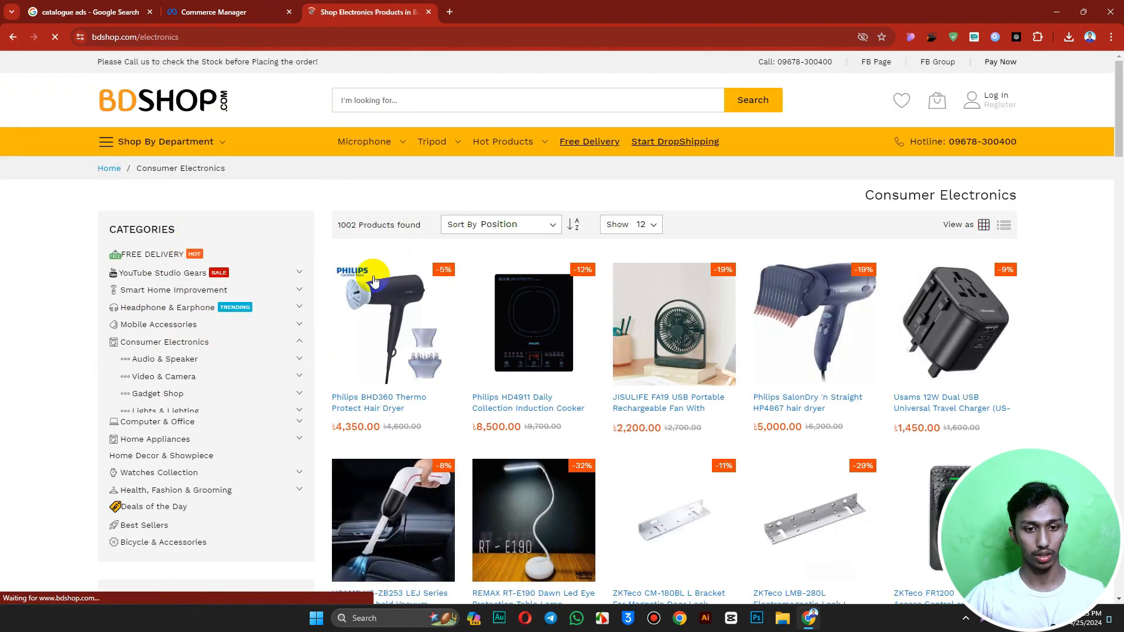
{"action": "scroll", "coordinate": [456, 291], "scroll_direction": "down", "scroll_amount": 2}
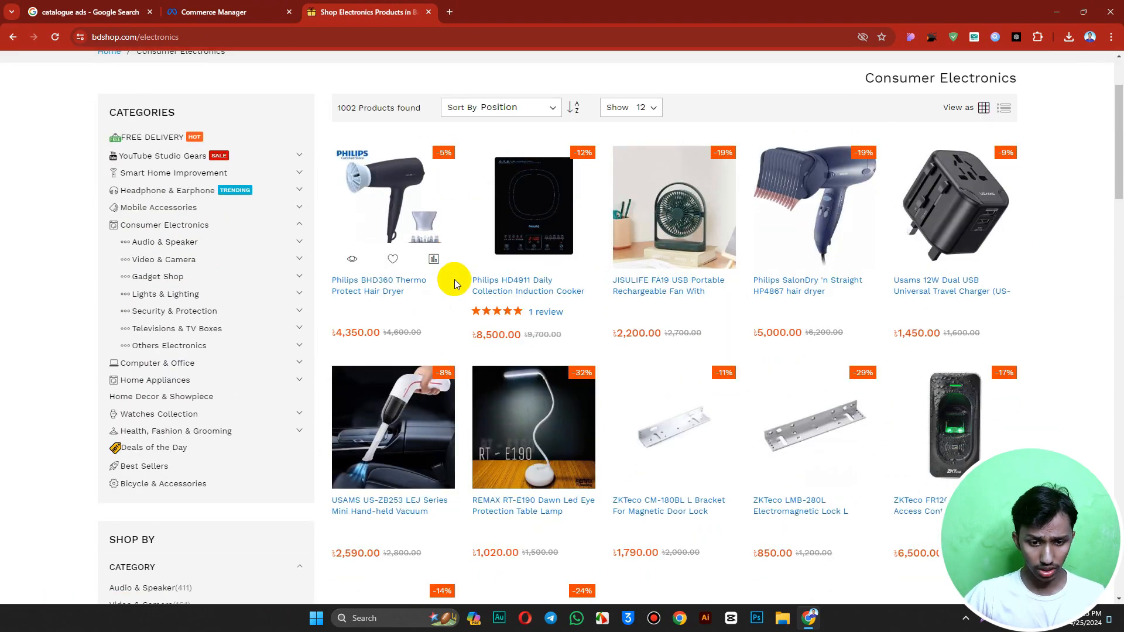
{"action": "scroll", "coordinate": [697, 234], "scroll_direction": "down", "scroll_amount": 10}
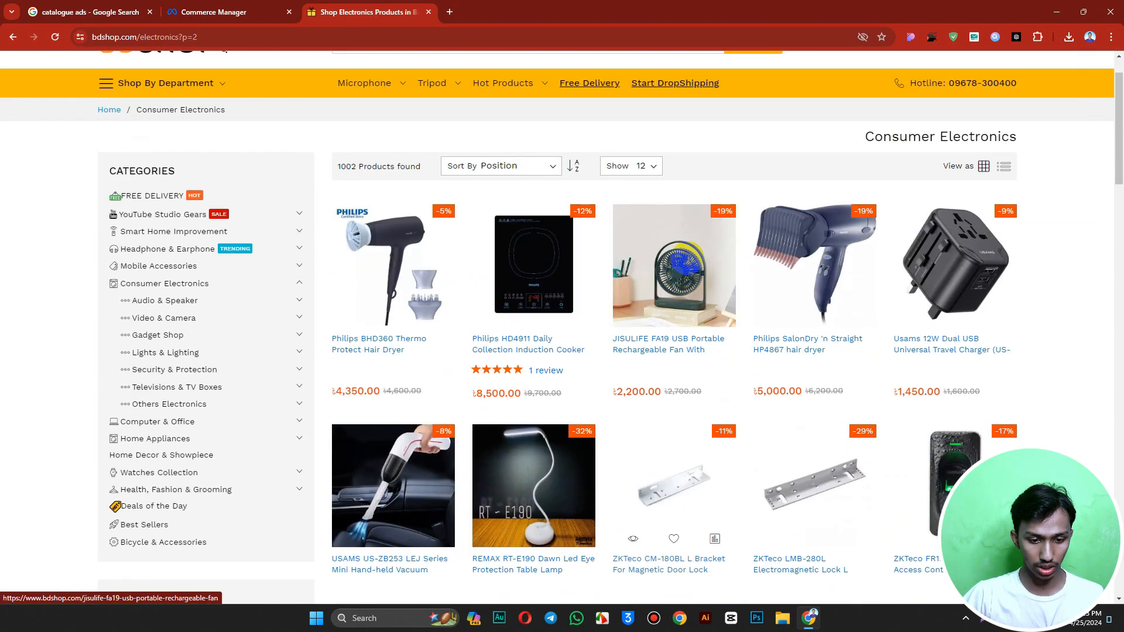
{"action": "scroll", "coordinate": [690, 255], "scroll_direction": "down", "scroll_amount": 5}
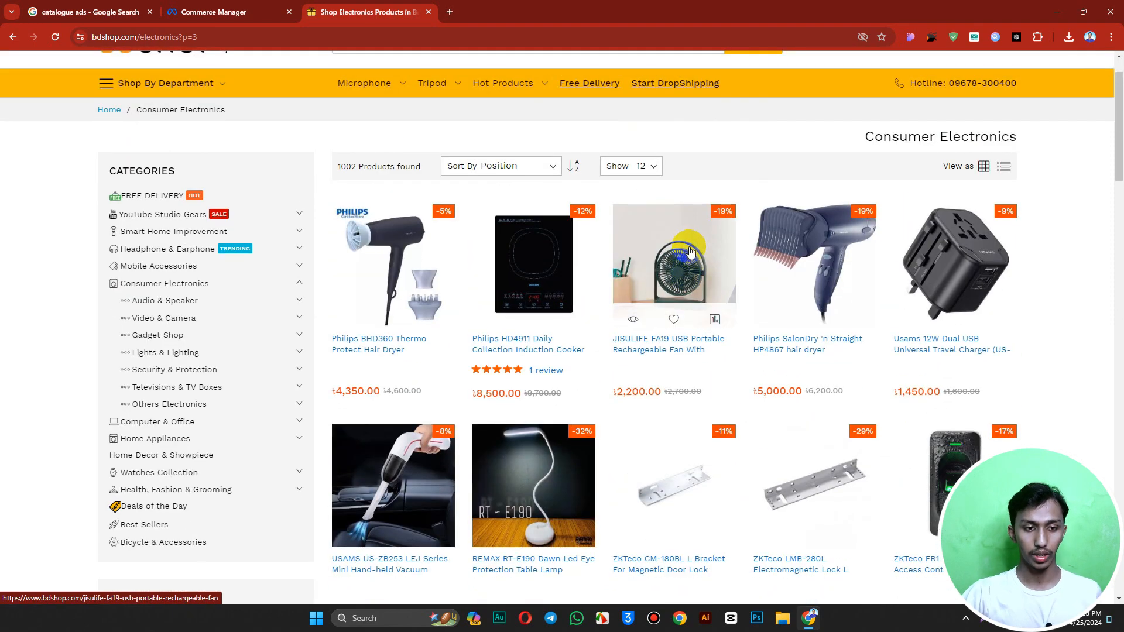
{"action": "left_click", "coordinate": [681, 241]}
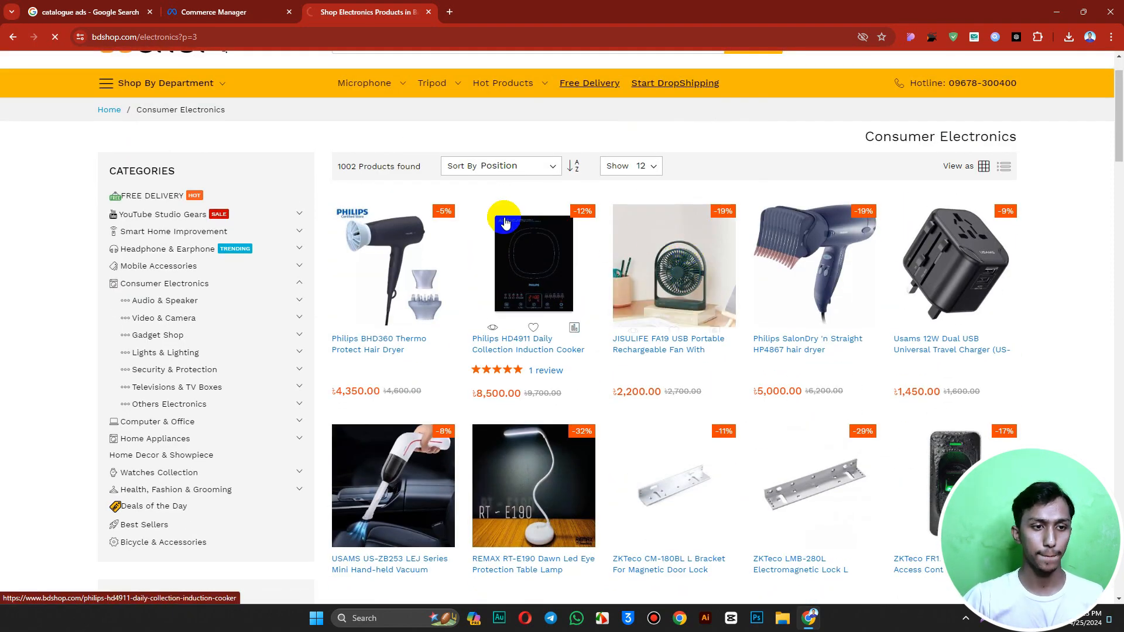
{"action": "scroll", "coordinate": [511, 229], "scroll_direction": "down", "scroll_amount": 15}
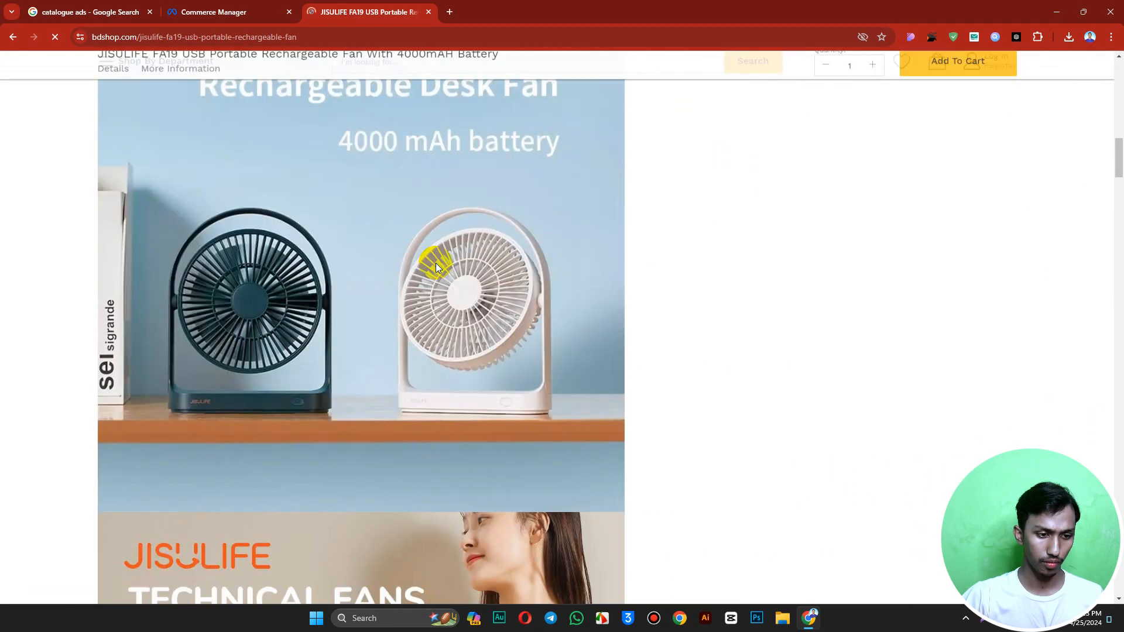
Look through the rest of the JISULIFE FA19 fan's product page down to the shop information.
{"action": "scroll", "coordinate": [451, 266], "scroll_direction": "down", "scroll_amount": 20}
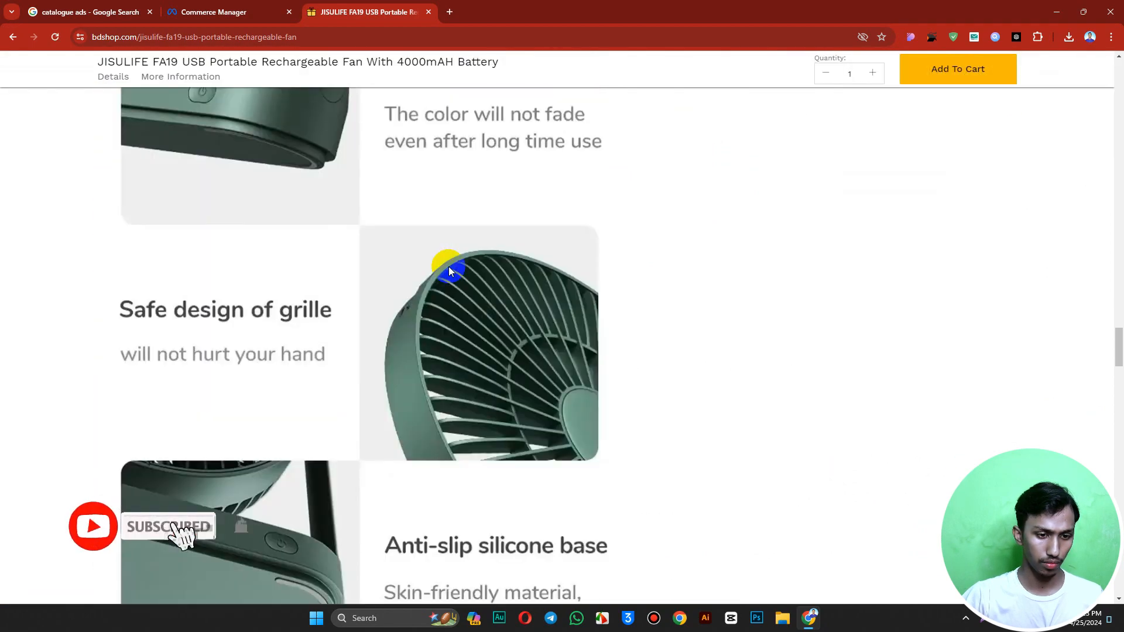
{"action": "scroll", "coordinate": [451, 264], "scroll_direction": "down", "scroll_amount": 20}
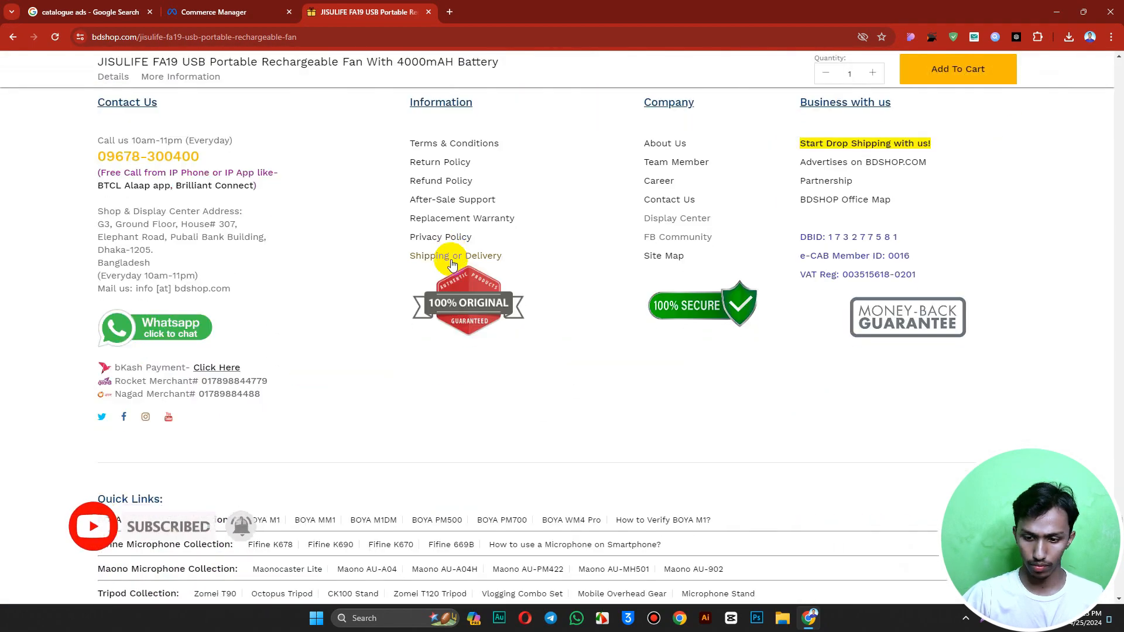
{"action": "scroll", "coordinate": [451, 264], "scroll_direction": "up", "scroll_amount": 6}
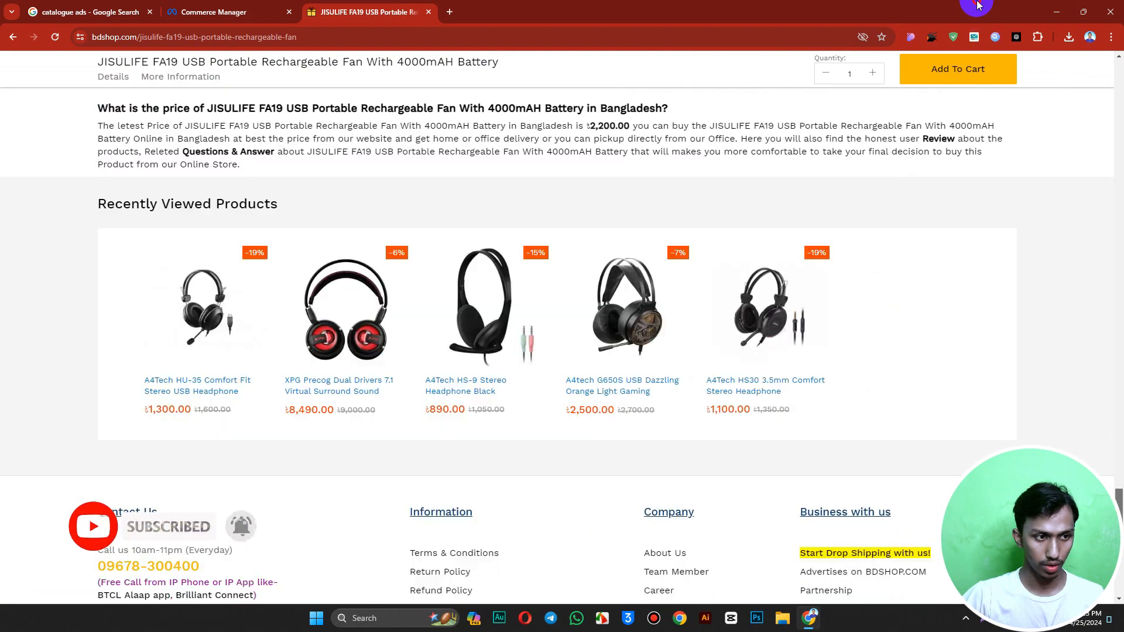
{"action": "scroll", "coordinate": [89, 58], "scroll_direction": "up", "scroll_amount": 5}
Return to the Headphone & Earphone product listing and open the A4tech G650S gaming headphone's page.
{"action": "left_click", "coordinate": [13, 37]}
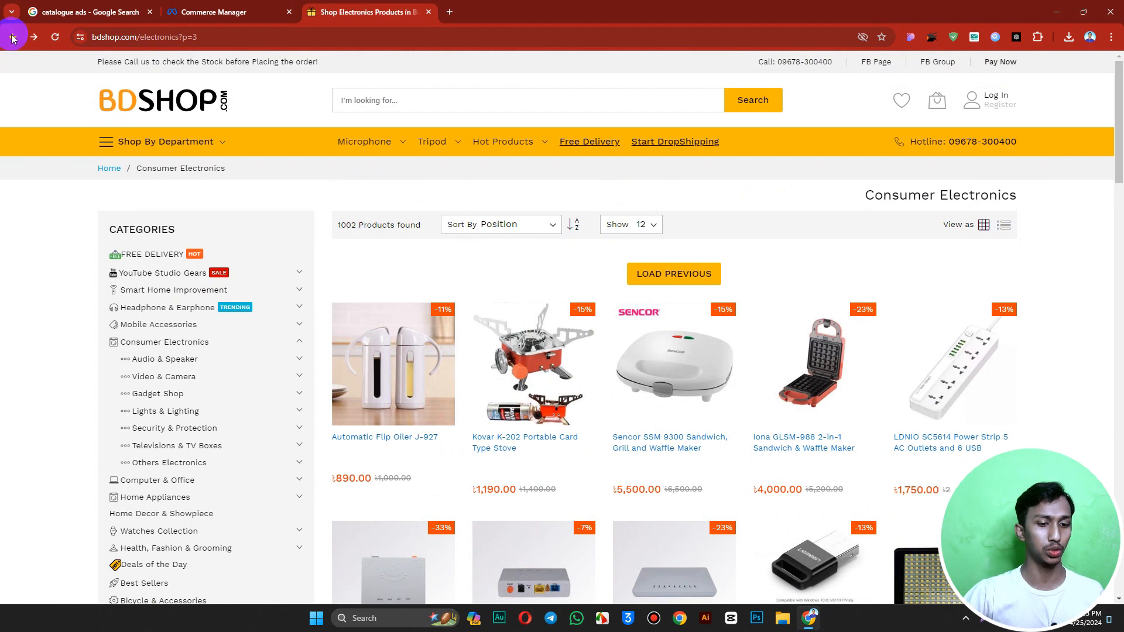
{"action": "left_click", "coordinate": [13, 37]}
{"action": "left_click", "coordinate": [13, 37]}
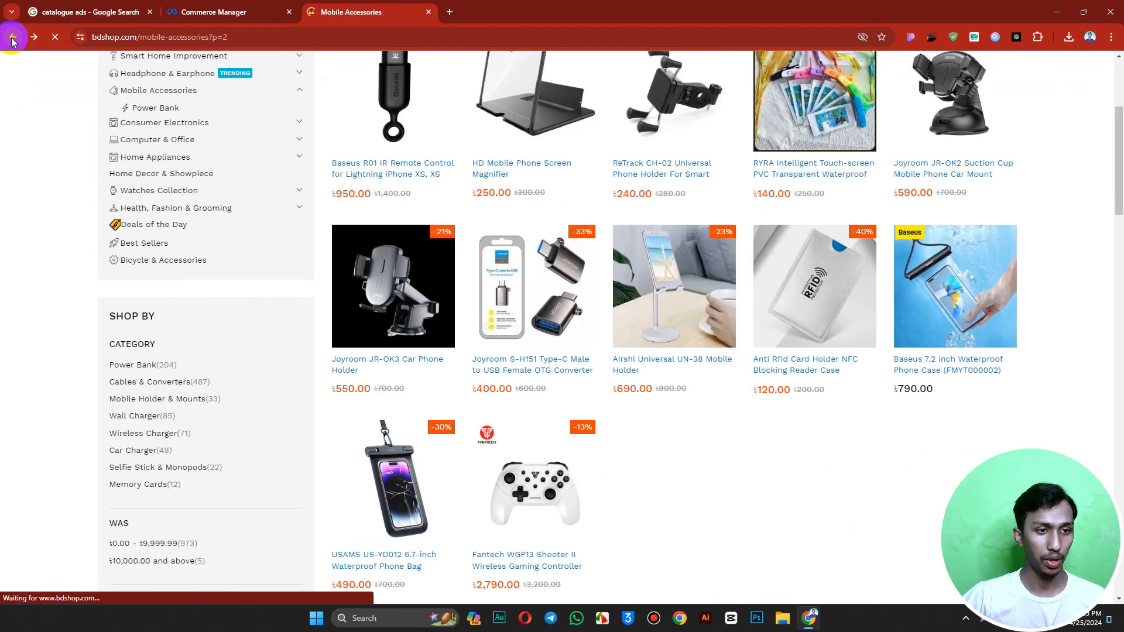
{"action": "left_click", "coordinate": [12, 37]}
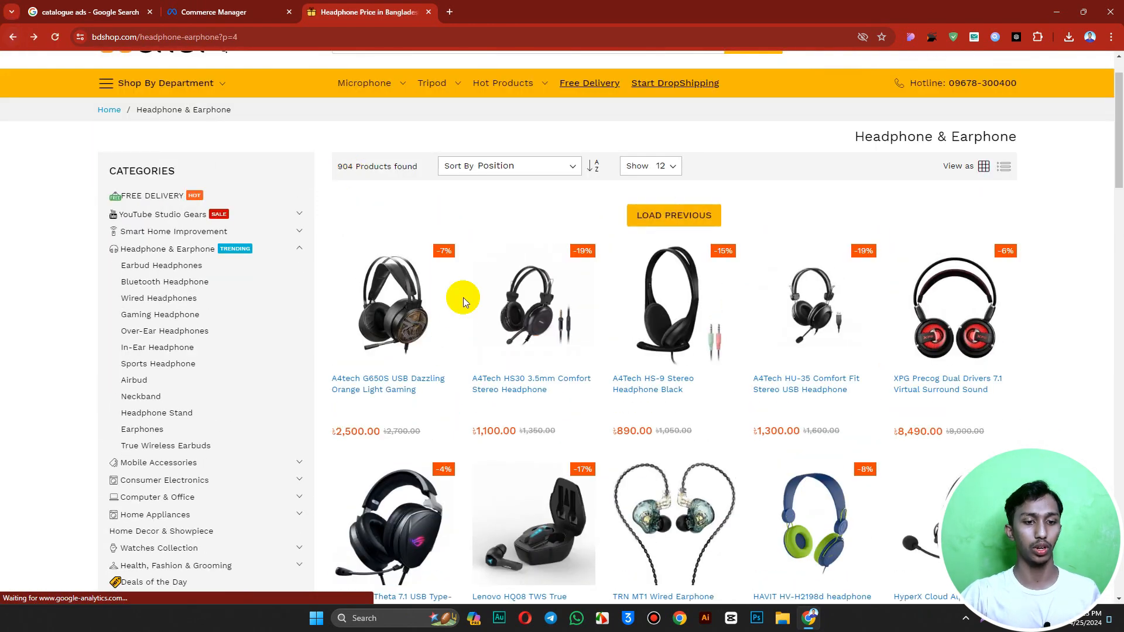
{"action": "left_click", "coordinate": [402, 311]}
Copy the word "Headphone" from the product title, use it as the catalog name and create the catalog.
{"action": "left_click", "coordinate": [262, 11]}
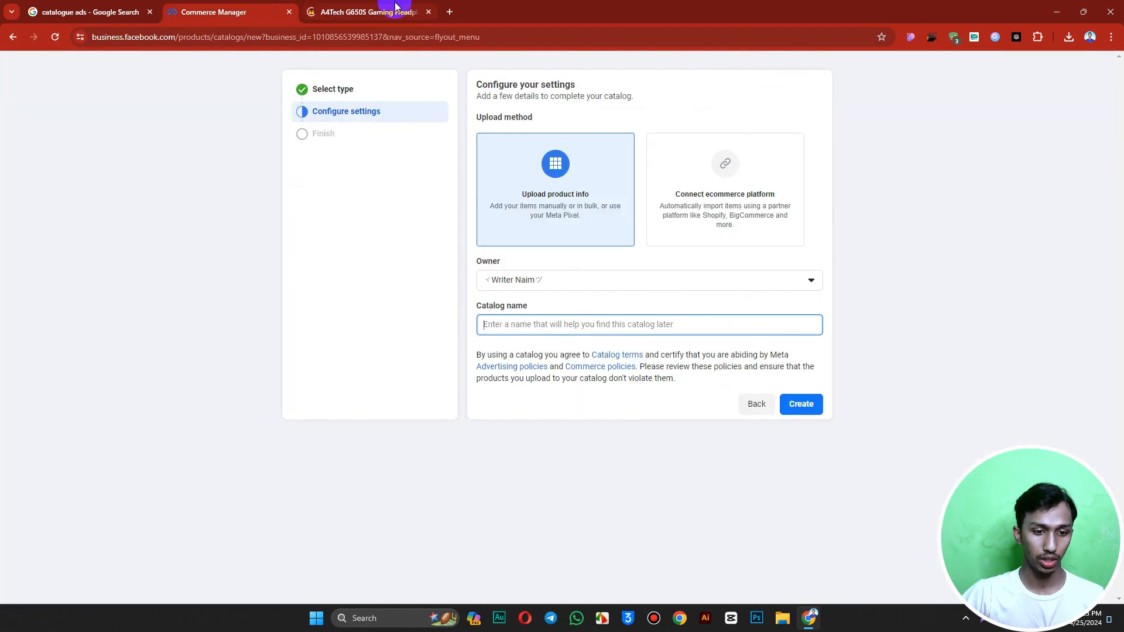
{"action": "left_click", "coordinate": [387, 4]}
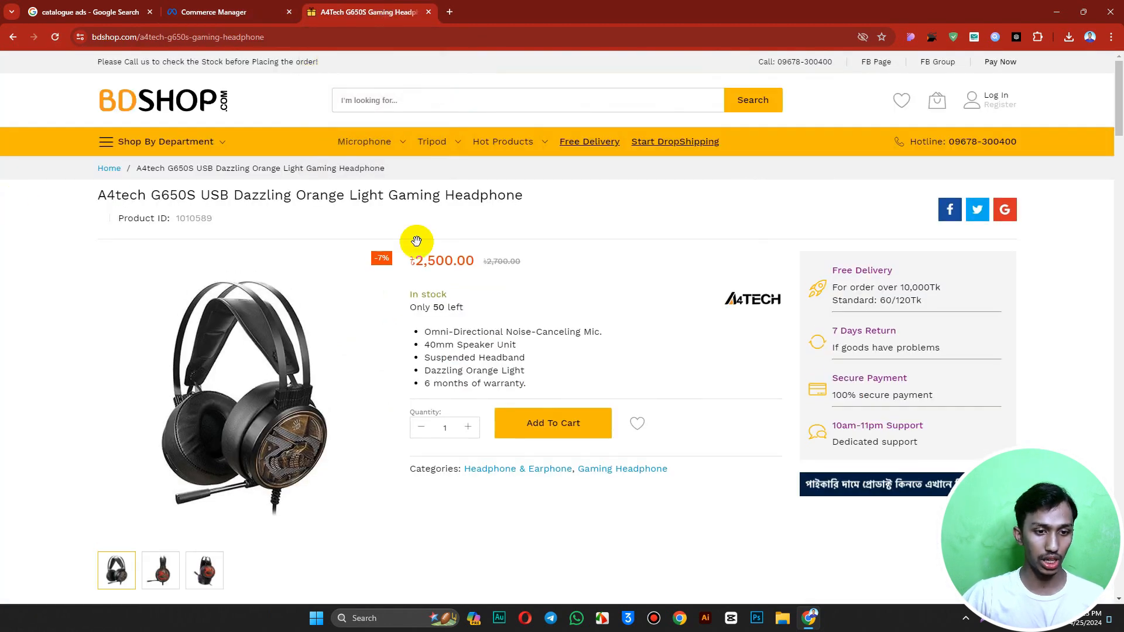
{"action": "double_click", "coordinate": [487, 196]}
{"action": "key", "text": "ctrl+c"}
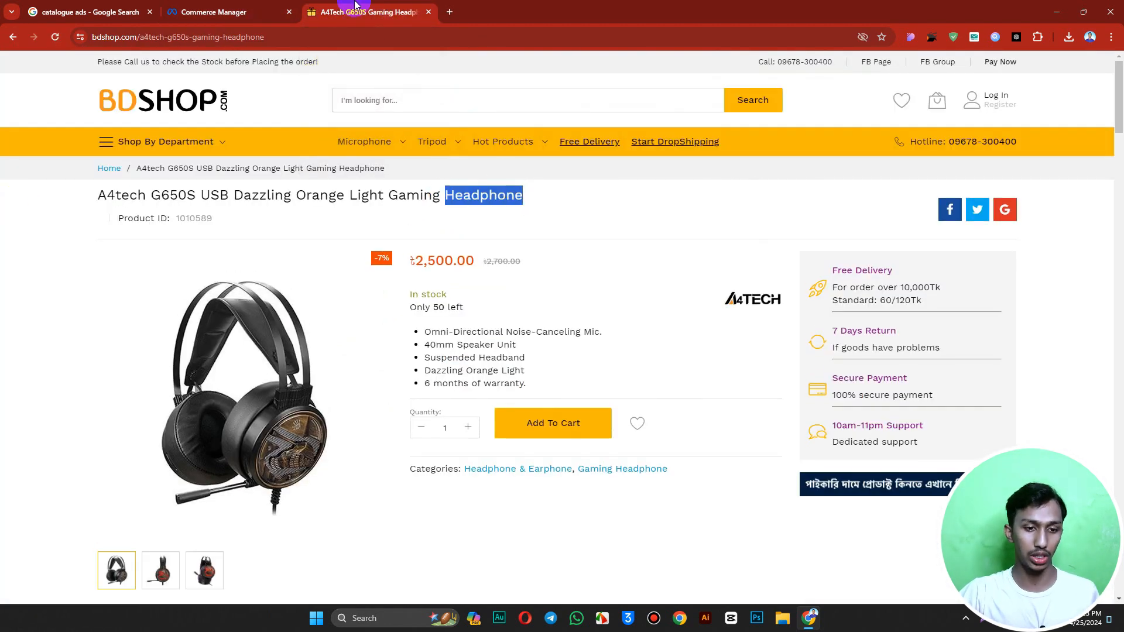
{"action": "left_click", "coordinate": [252, 12]}
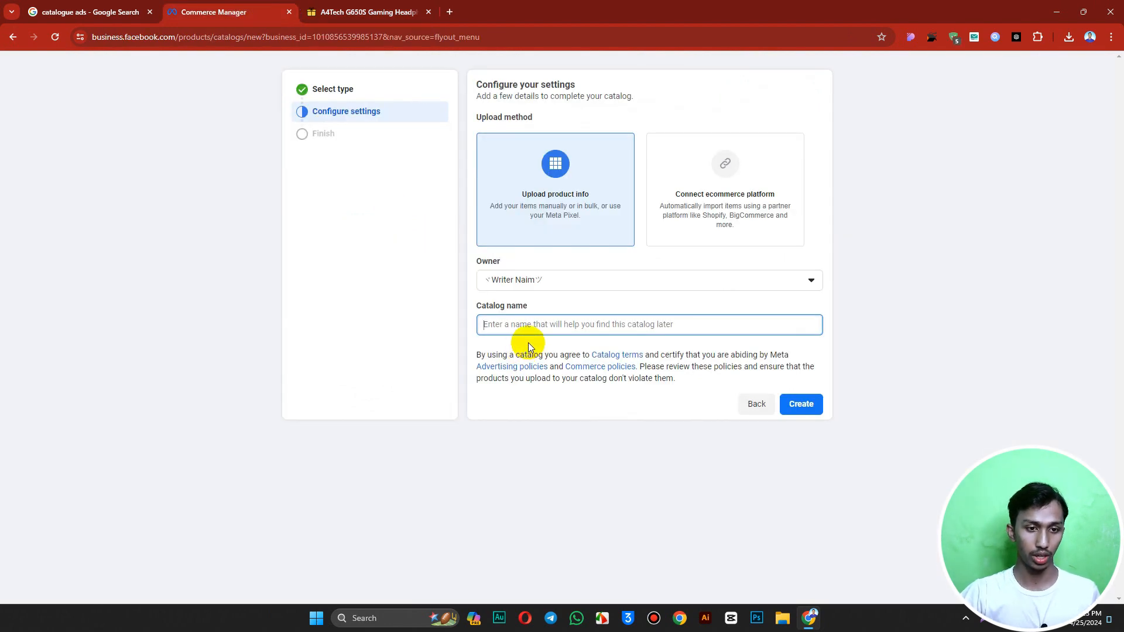
{"action": "key", "text": "ctrl+v"}
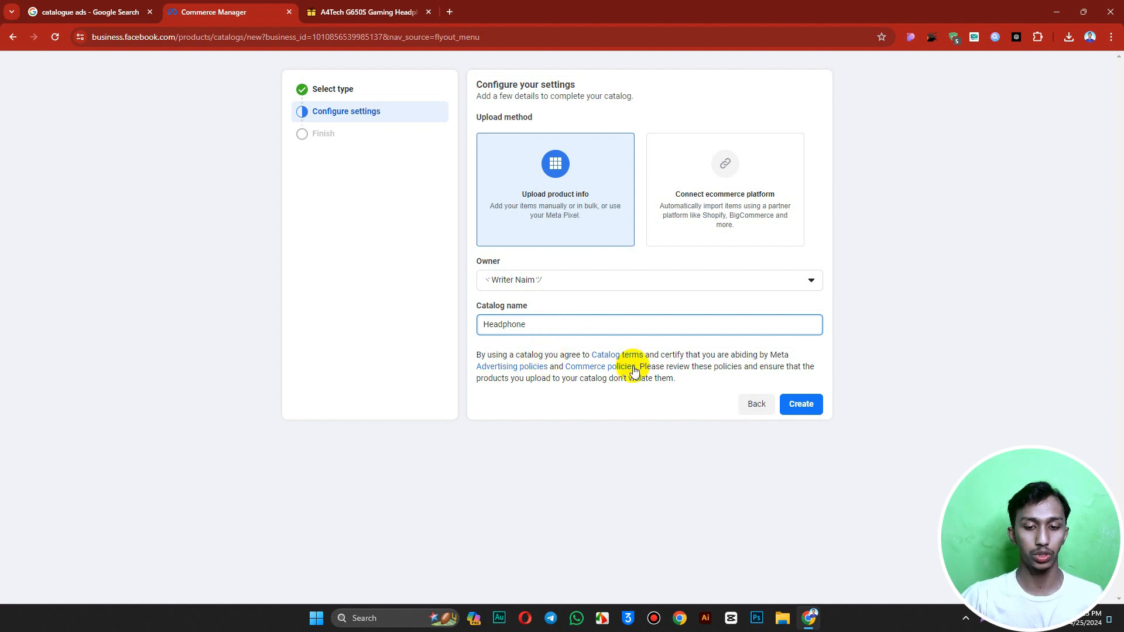
{"action": "left_click", "coordinate": [802, 405]}
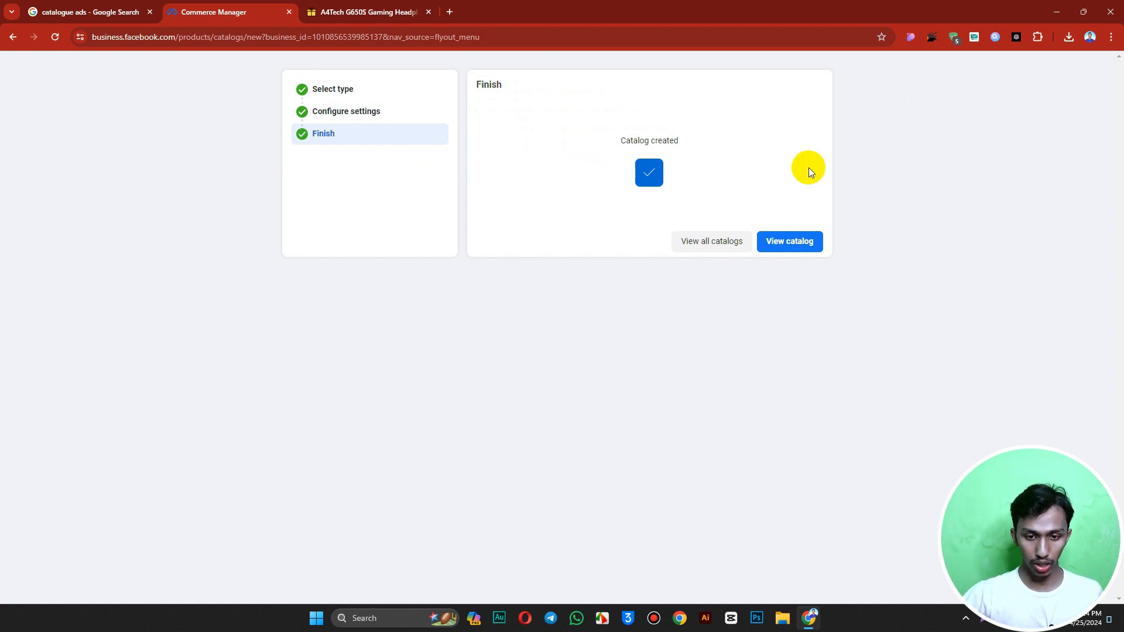
Start adding items to the new catalog with the Manual option and insert two more blank item rows.
{"action": "left_click", "coordinate": [783, 246]}
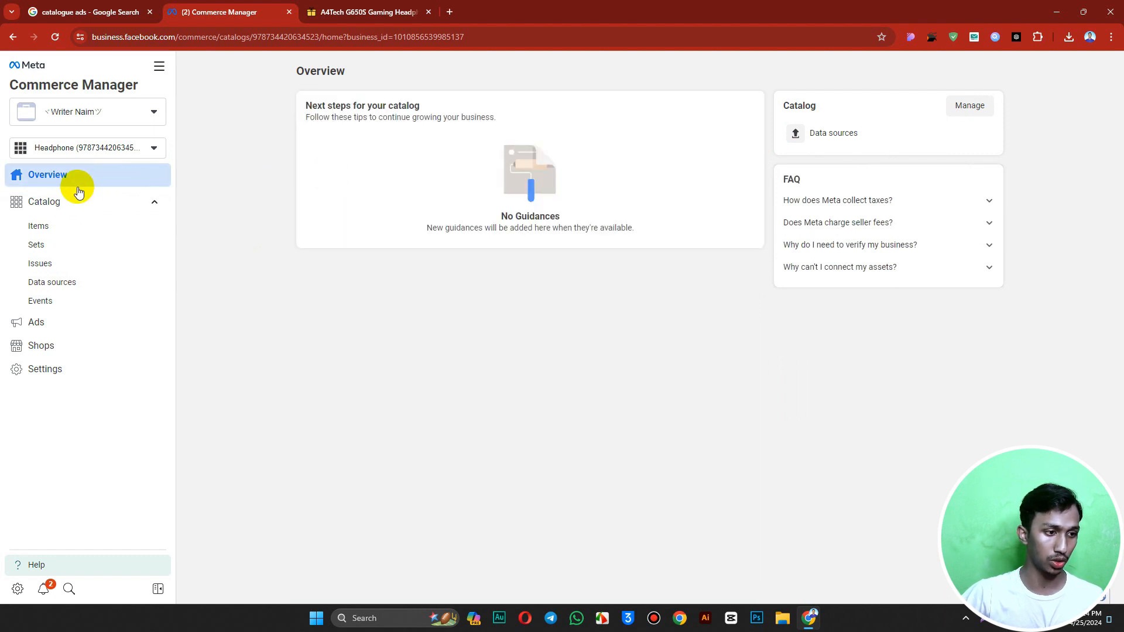
{"action": "left_click", "coordinate": [52, 227]}
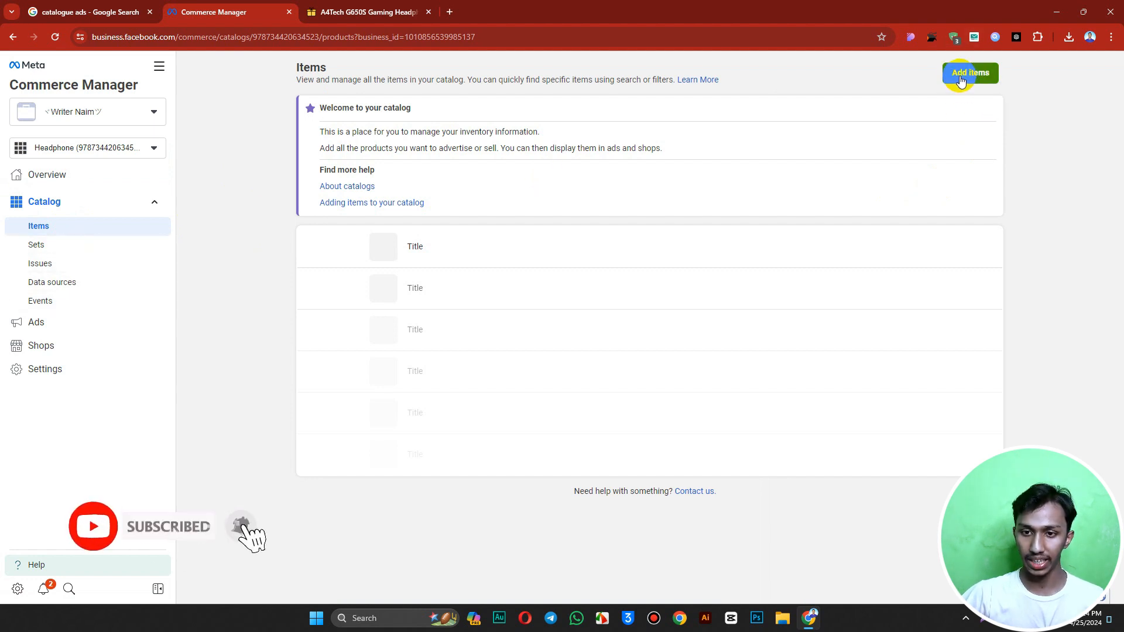
{"action": "left_click", "coordinate": [953, 74]}
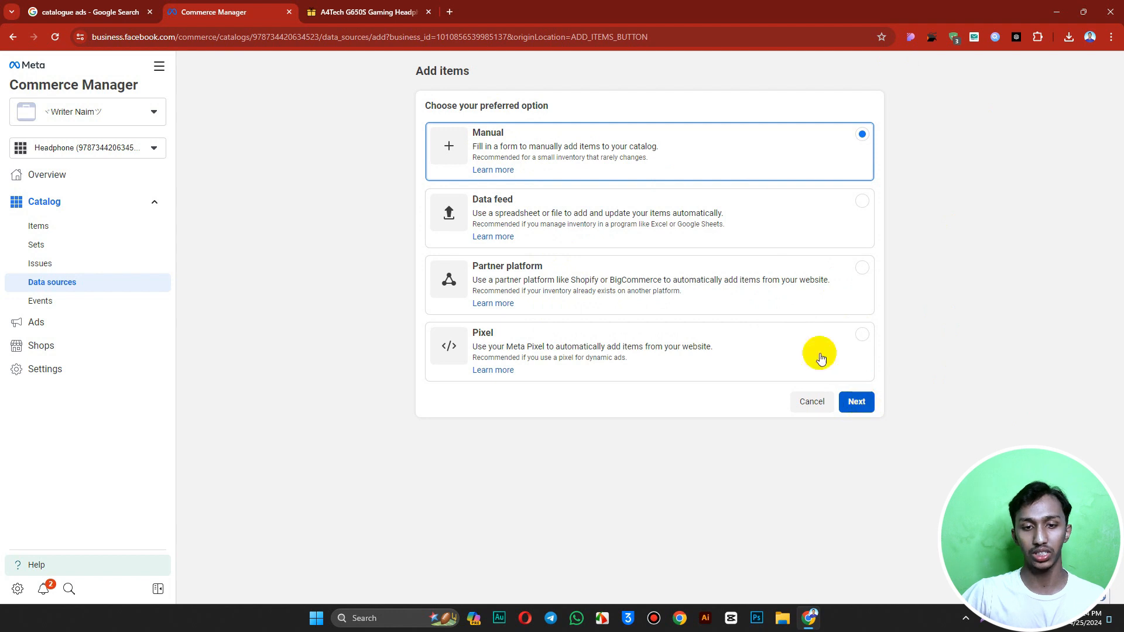
{"action": "left_click", "coordinate": [851, 404]}
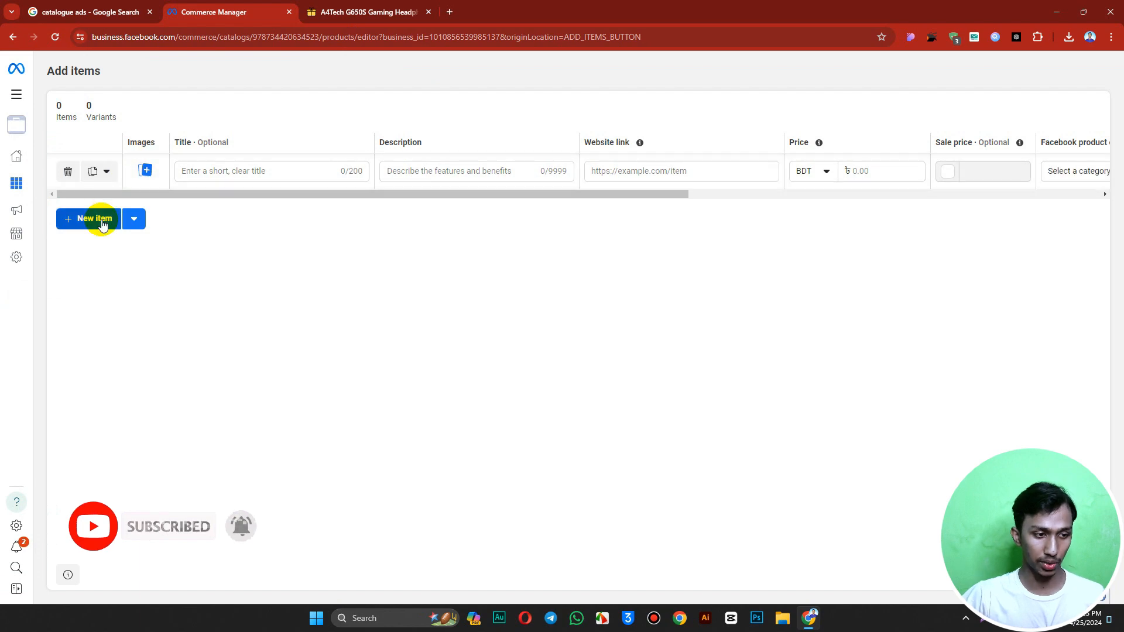
{"action": "left_click", "coordinate": [95, 218]}
{"action": "left_click", "coordinate": [94, 253]}
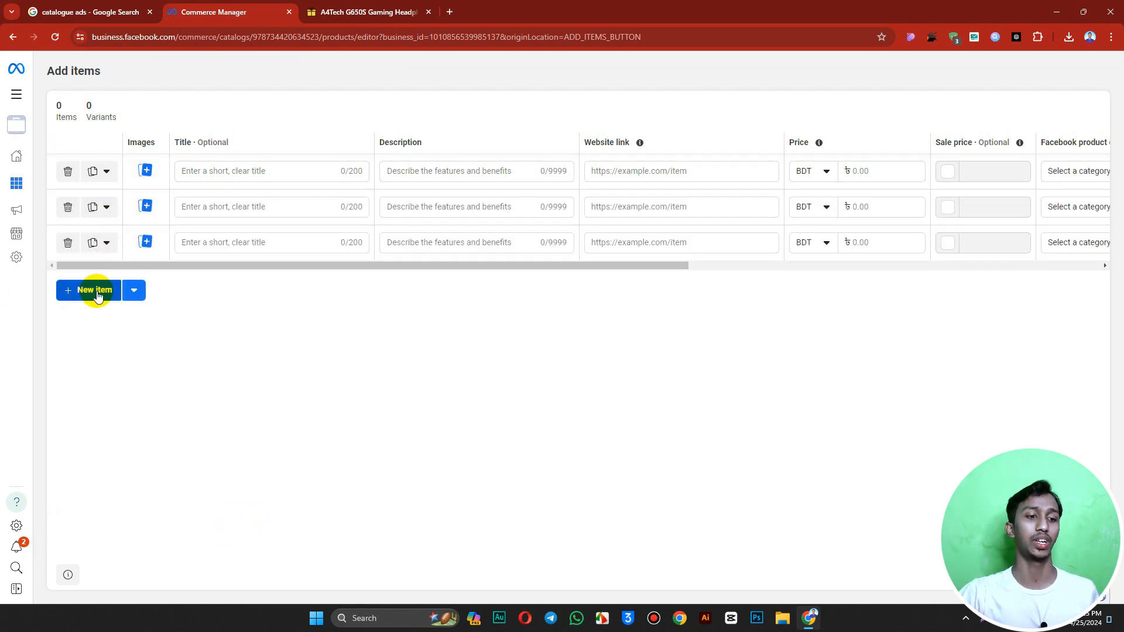
Copy the product title "A4tech G650S USB Dazzling Orange Light Gaming Headphone" from BDSHOP into the first item's title.
{"action": "left_click", "coordinate": [369, 10]}
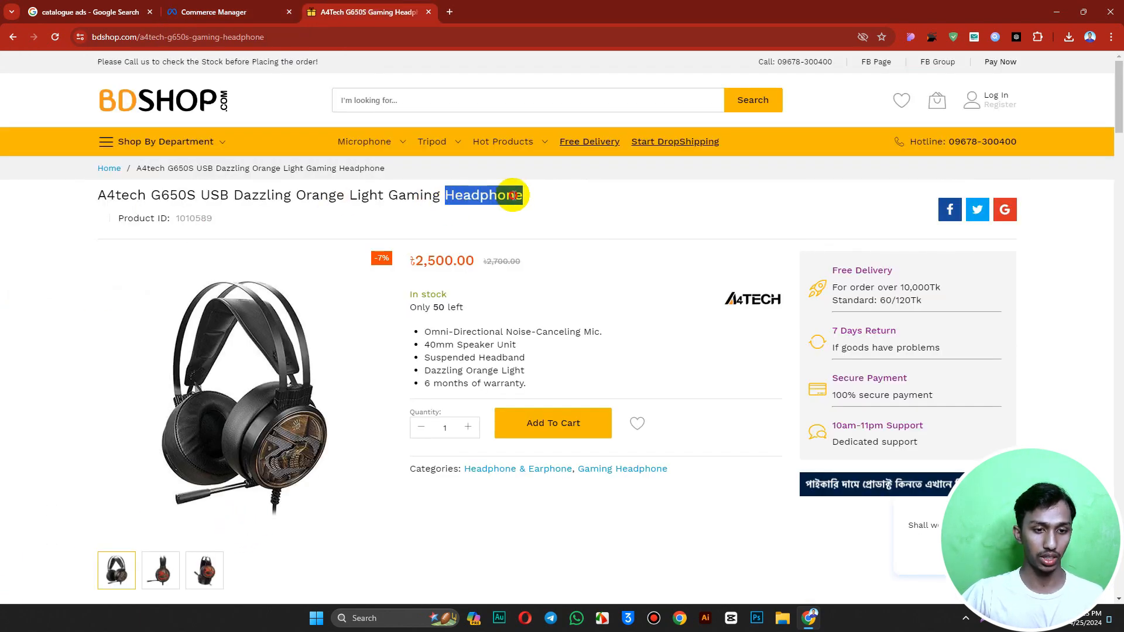
{"action": "left_click_drag", "start_coordinate": [523, 196], "coordinate": [111, 183]}
{"action": "key", "text": "ctrl+c"}
{"action": "key", "text": "ctrl+shift+Tab"}
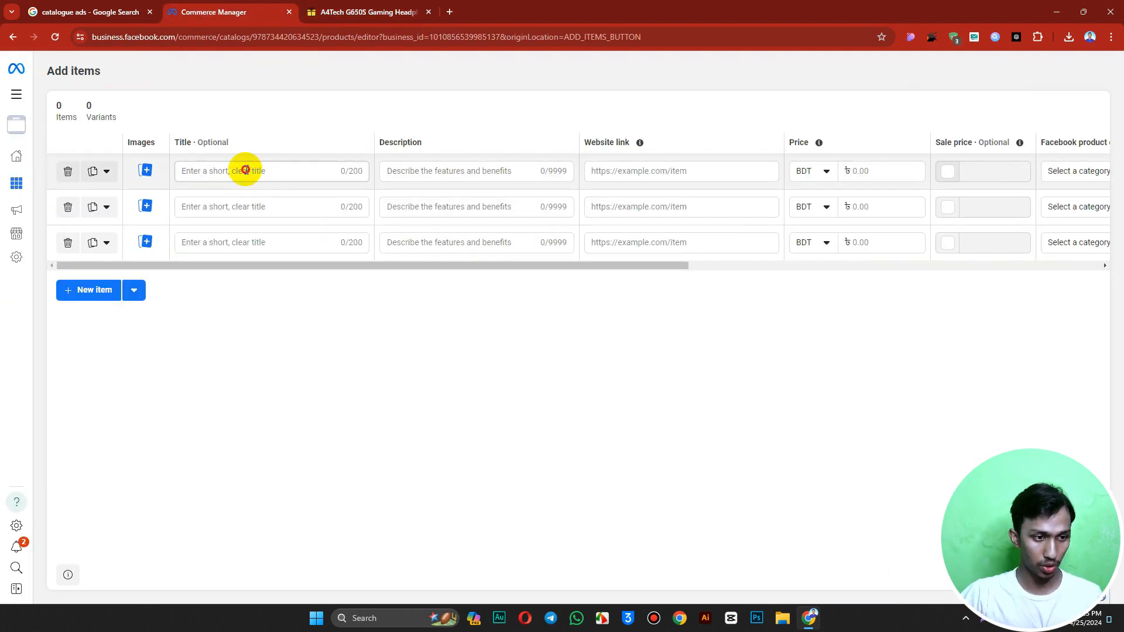
{"action": "left_click", "coordinate": [245, 170]}
{"action": "key", "text": "ctrl+v"}
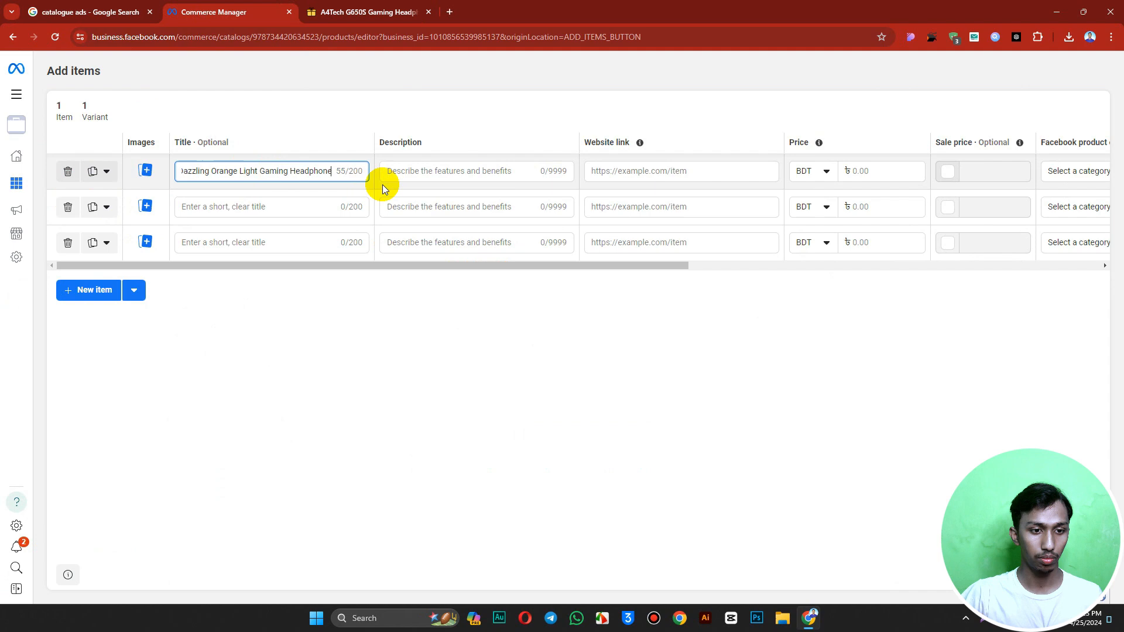
Return to the BDSHOP headphone listing and open the A4tech G650S, HS30 and HS-9 product pages in separate tabs.
{"action": "left_click", "coordinate": [427, 173]}
{"action": "left_click", "coordinate": [356, 6]}
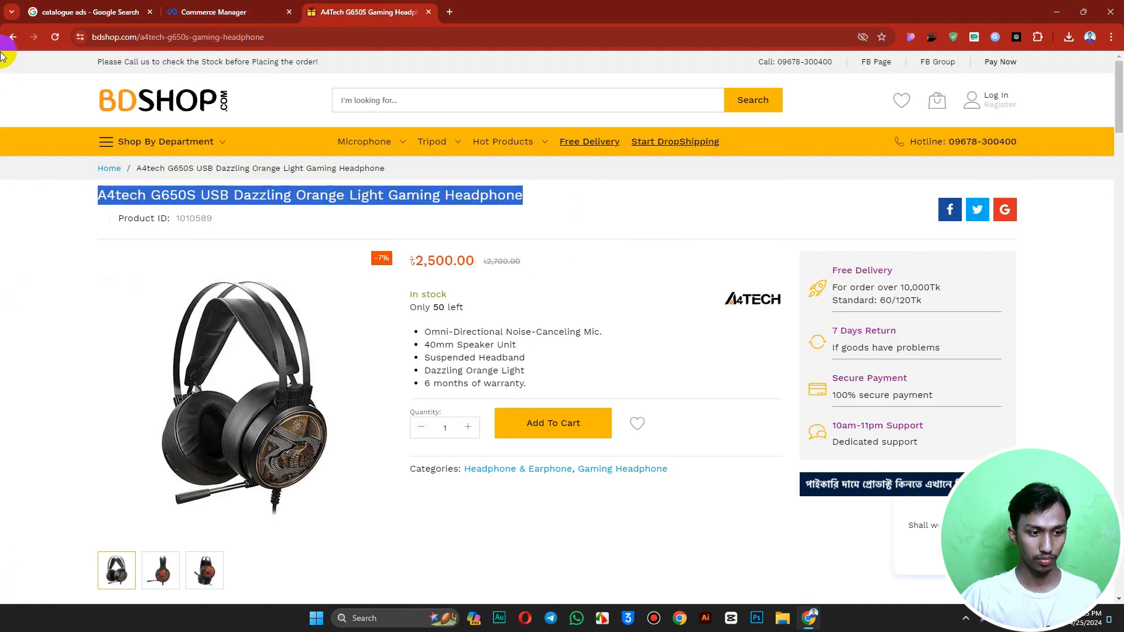
{"action": "left_click", "coordinate": [13, 36]}
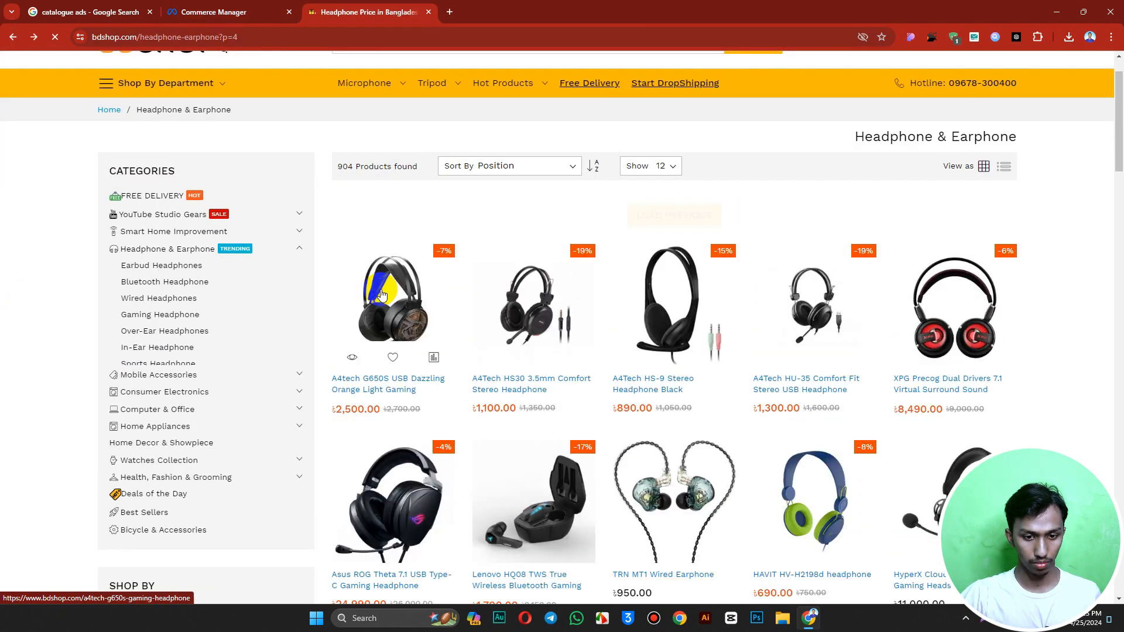
{"action": "middle_click", "coordinate": [381, 295]}
{"action": "middle_click", "coordinate": [547, 304]}
{"action": "middle_click", "coordinate": [649, 301]}
{"action": "left_click", "coordinate": [480, 12]}
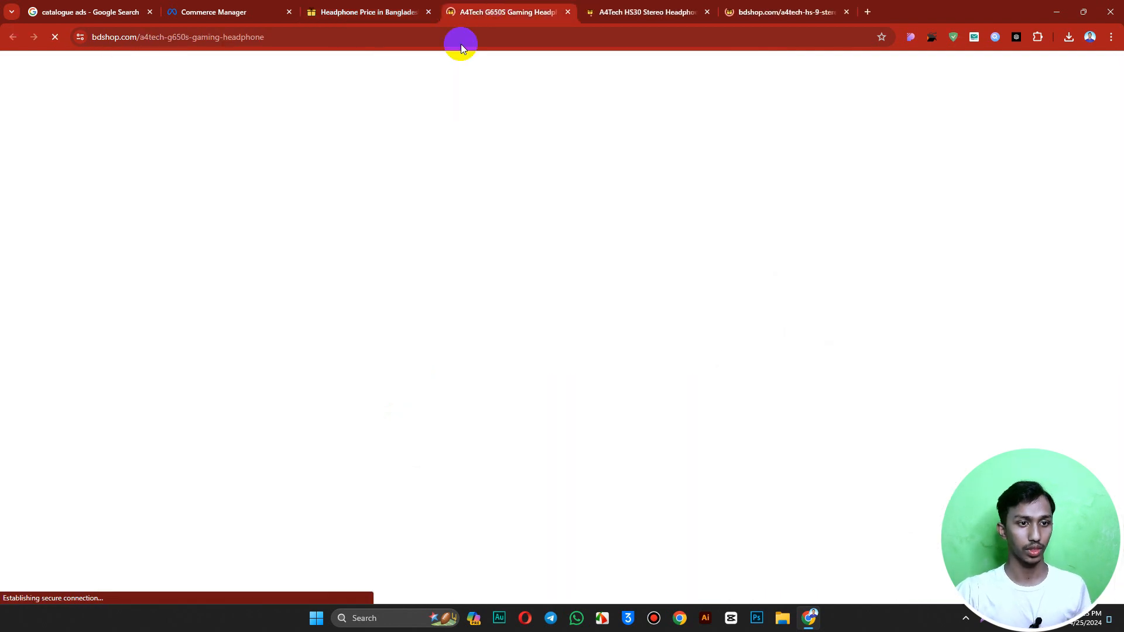
{"action": "left_click", "coordinate": [374, 6]}
{"action": "left_click", "coordinate": [490, 6]}
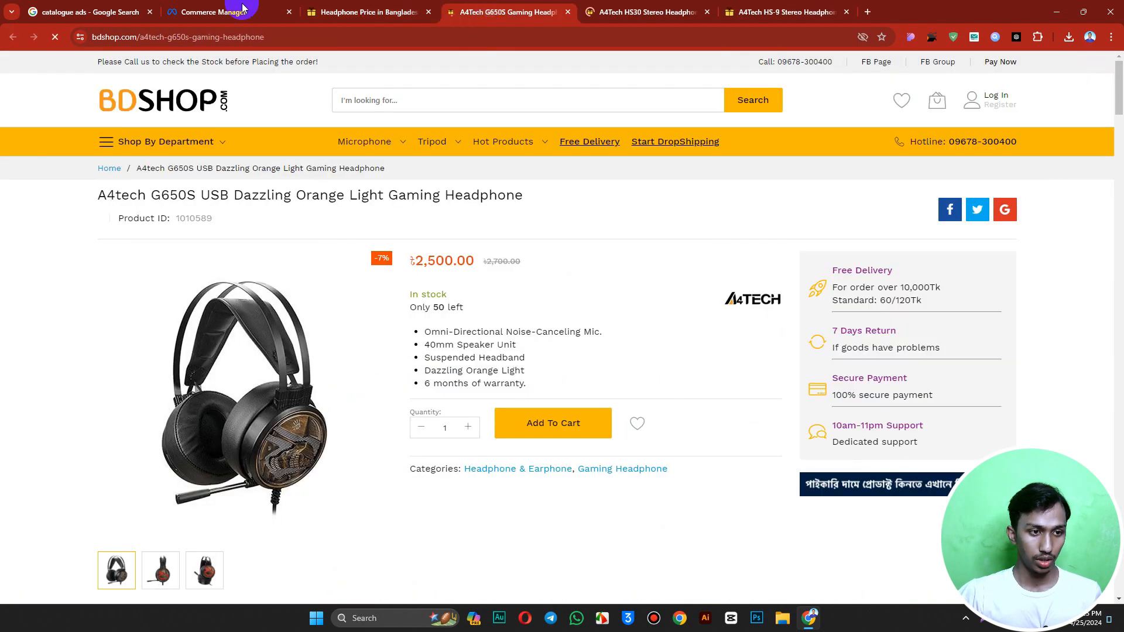
{"action": "left_click", "coordinate": [327, 6]}
Copy the G650S feature list, from Omni-Directional Noise-Canceling Mic. to 6 months of warranty, into the first item's description.
{"action": "left_click", "coordinate": [243, 5]}
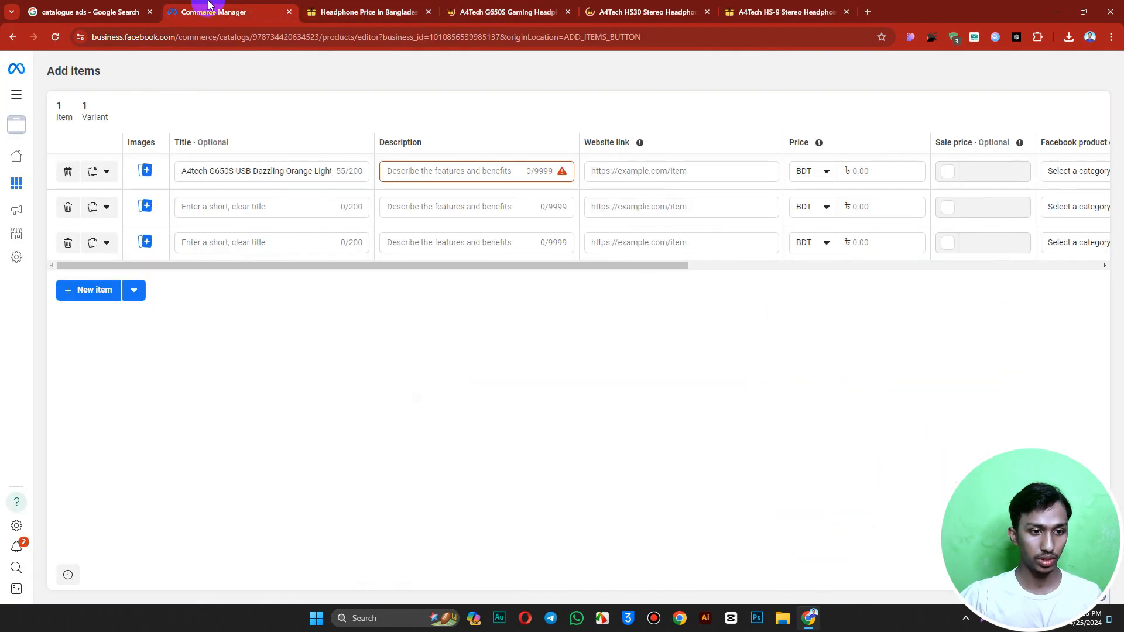
{"action": "left_click", "coordinate": [425, 176]}
{"action": "left_click", "coordinate": [416, 11]}
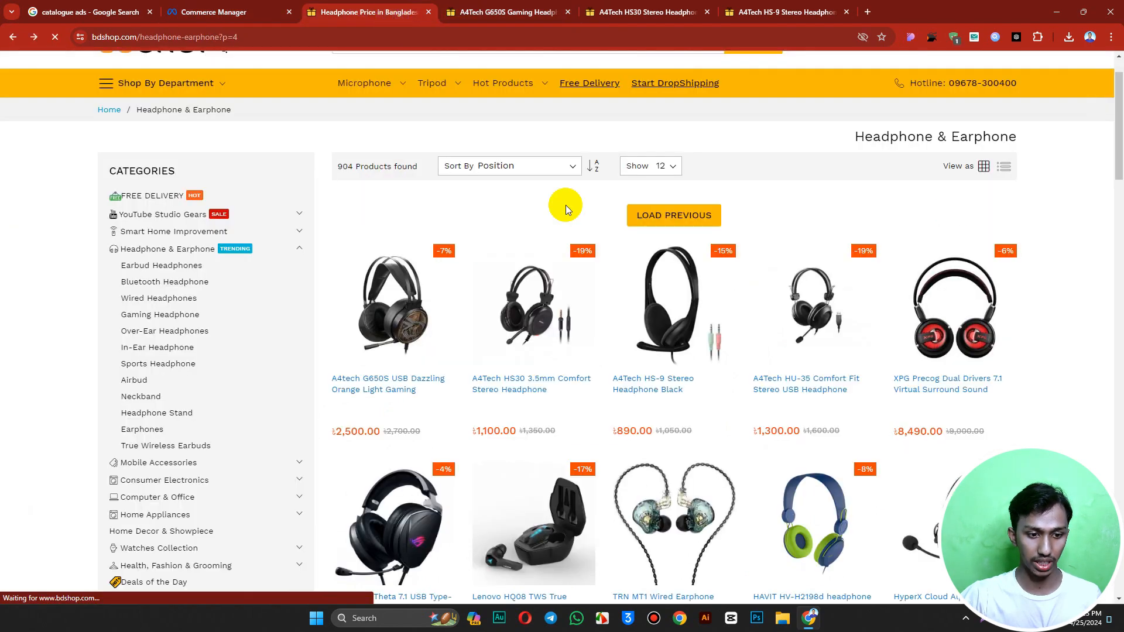
{"action": "left_click", "coordinate": [486, 10]}
{"action": "left_click_drag", "start_coordinate": [424, 330], "coordinate": [522, 379]}
{"action": "key", "text": "ctrl+c"}
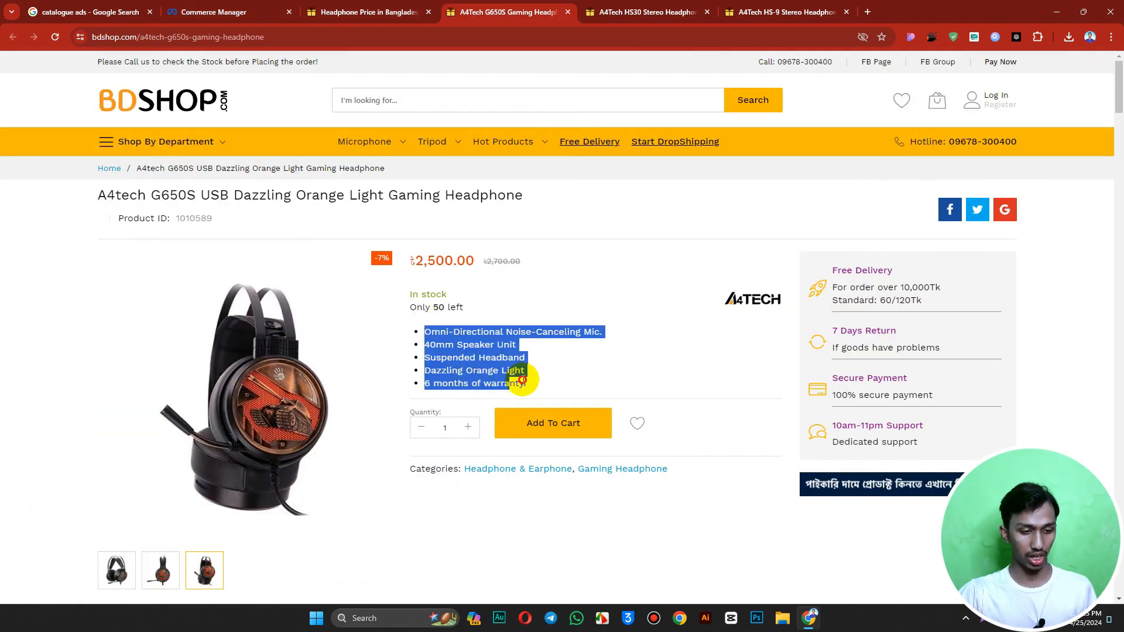
{"action": "left_click", "coordinate": [344, 5]}
{"action": "left_click", "coordinate": [242, 6]}
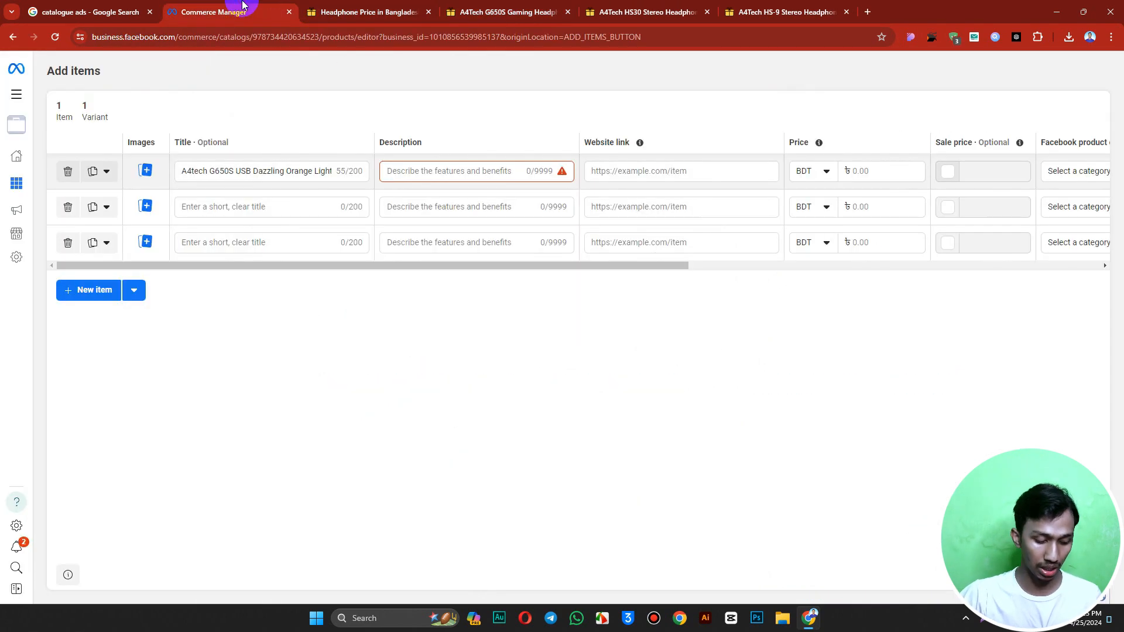
{"action": "left_click", "coordinate": [451, 174]}
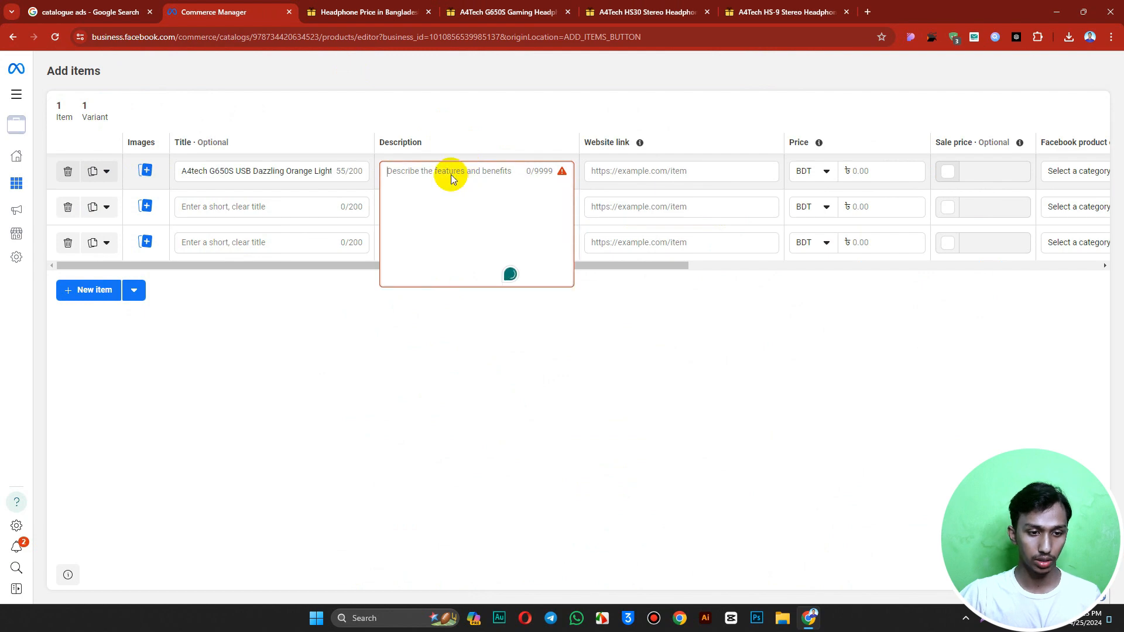
{"action": "right_click", "coordinate": [475, 217]}
{"action": "left_click", "coordinate": [495, 290]}
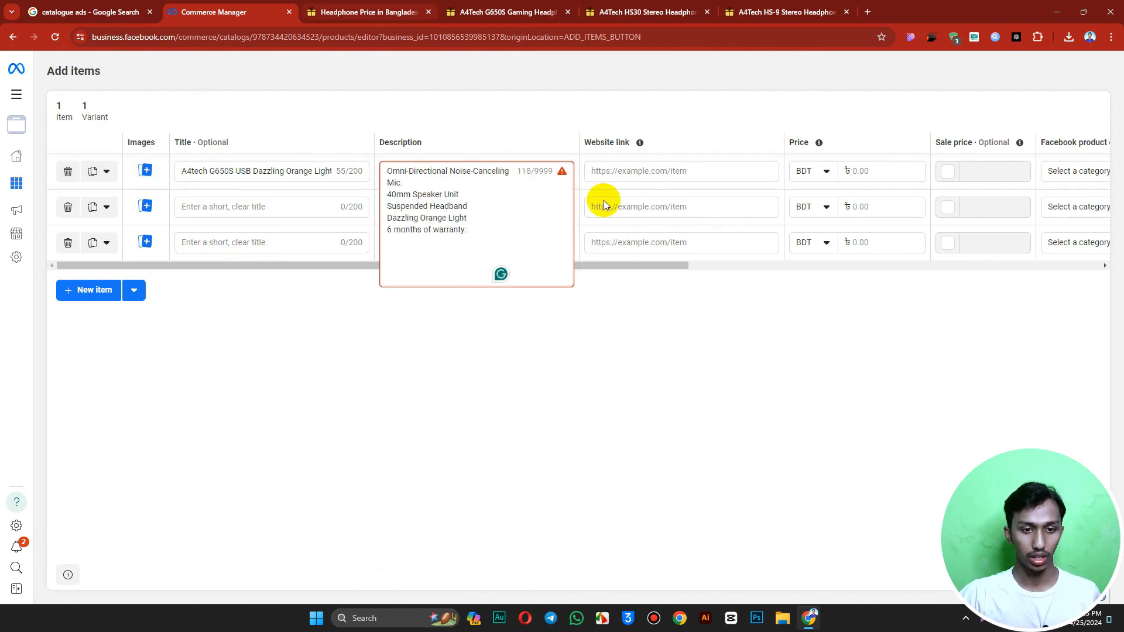
{"action": "left_click", "coordinate": [640, 173]}
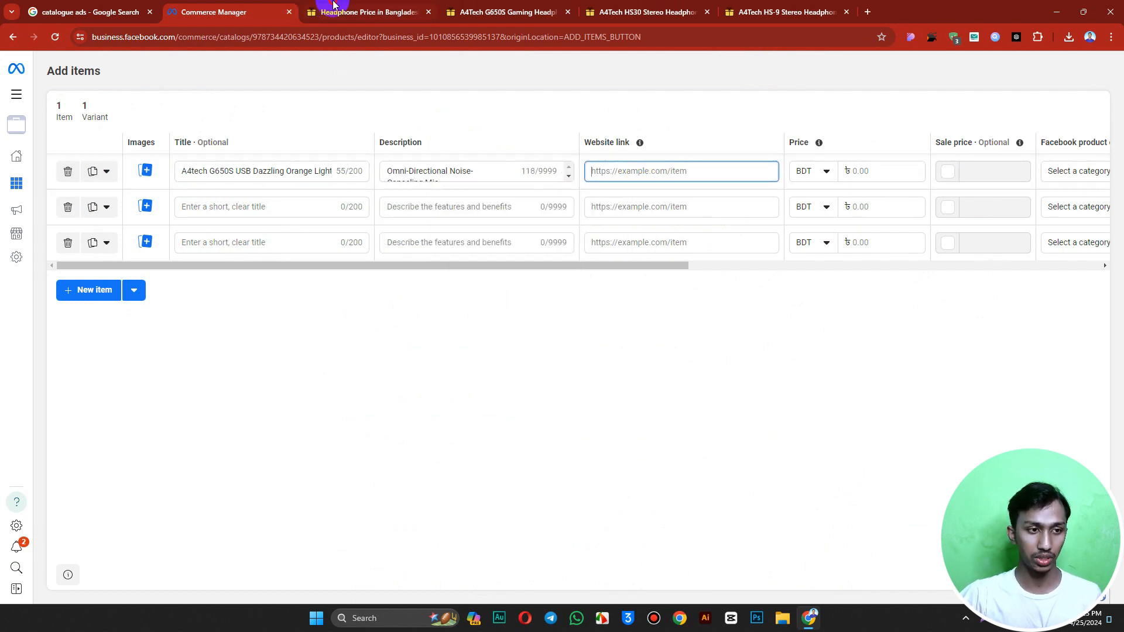
{"action": "left_click", "coordinate": [326, 10]}
{"action": "left_click", "coordinate": [369, 36]}
{"action": "left_click", "coordinate": [487, 5]}
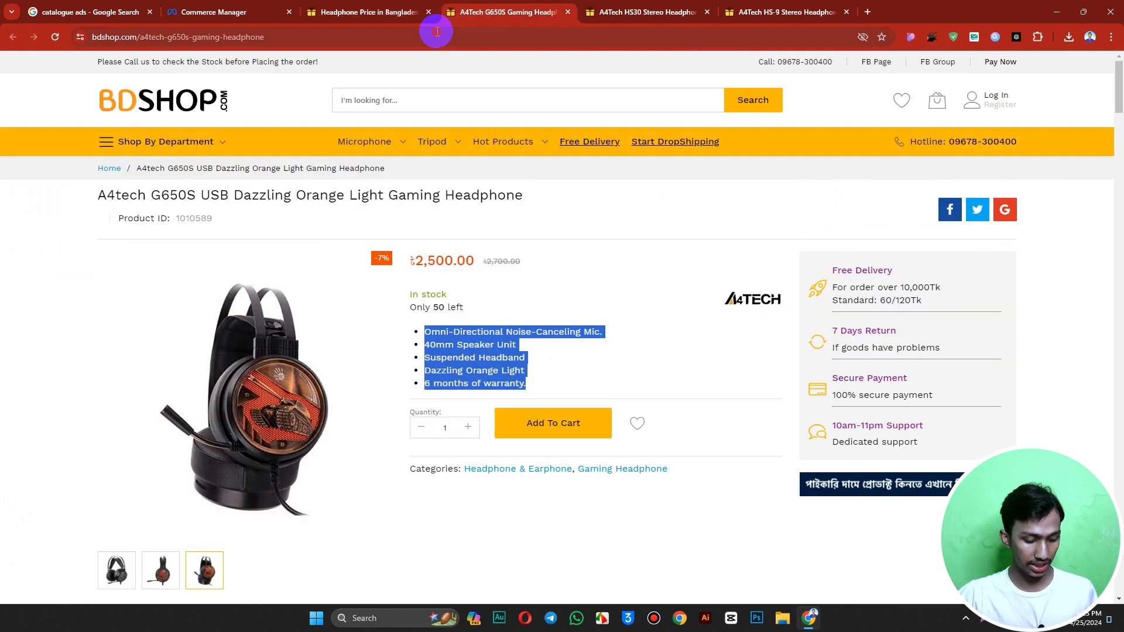
{"action": "left_click", "coordinate": [337, 37]}
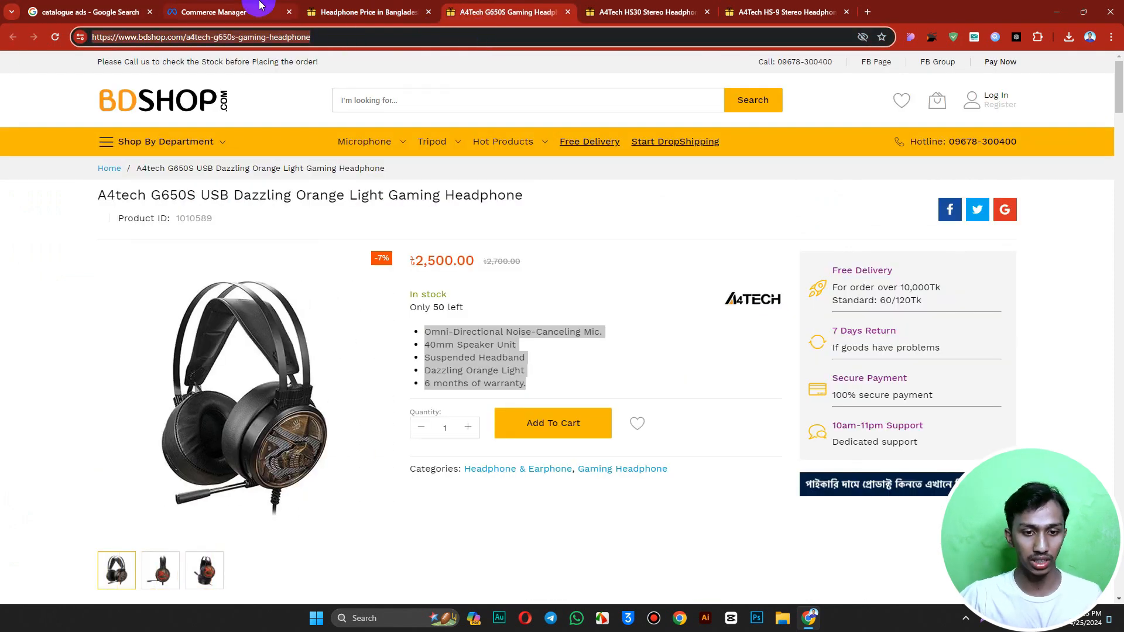
{"action": "left_click", "coordinate": [261, 5]}
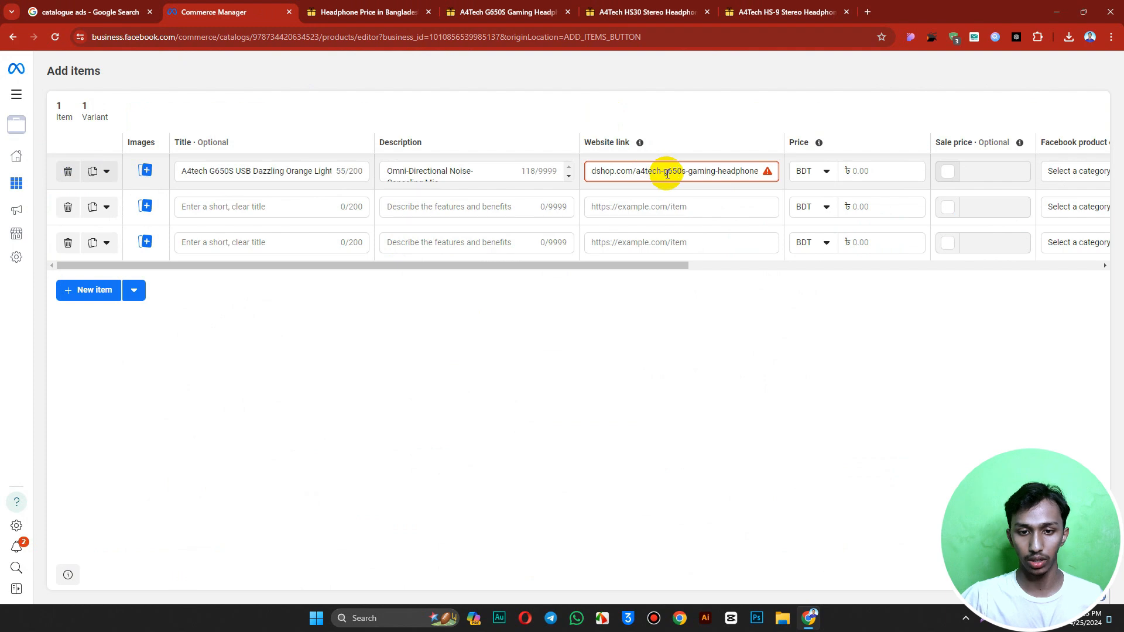
Set the first item's price to 2,500.00 BDT, using the price on the G650S product page.
{"action": "left_click", "coordinate": [868, 172]}
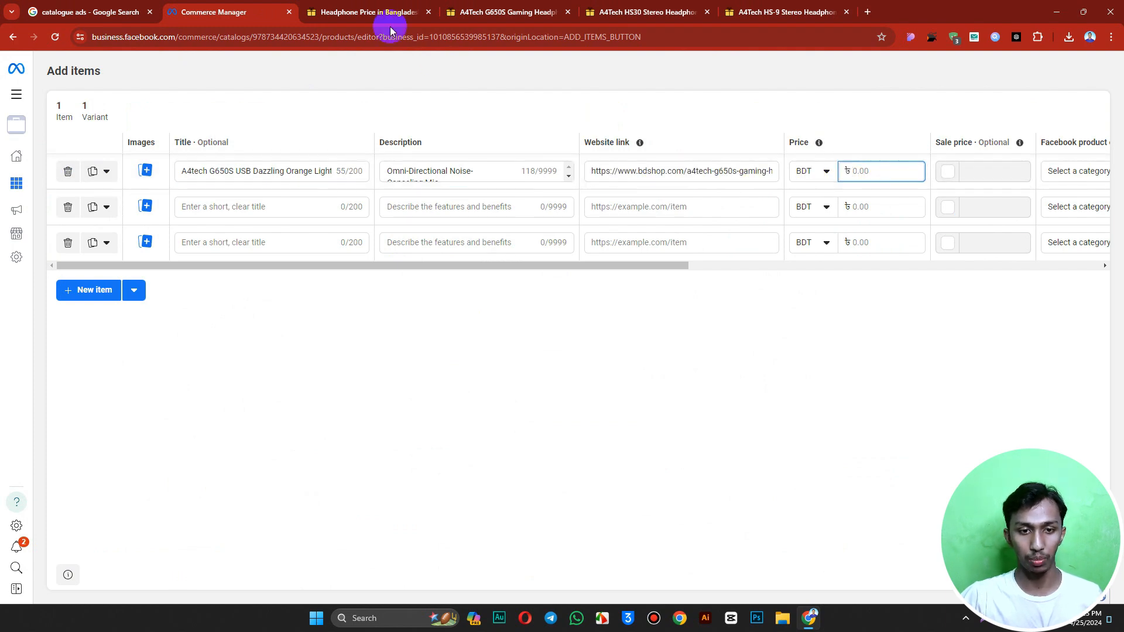
{"action": "left_click", "coordinate": [383, 5]}
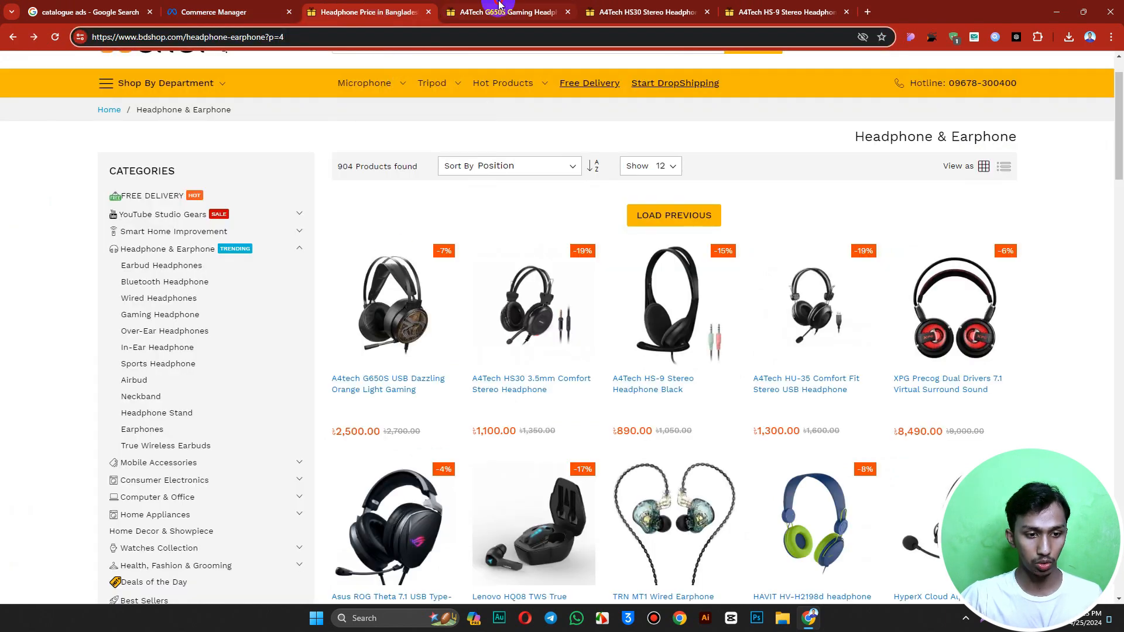
{"action": "left_click", "coordinate": [456, 10]}
{"action": "left_click_drag", "start_coordinate": [412, 262], "coordinate": [453, 261]}
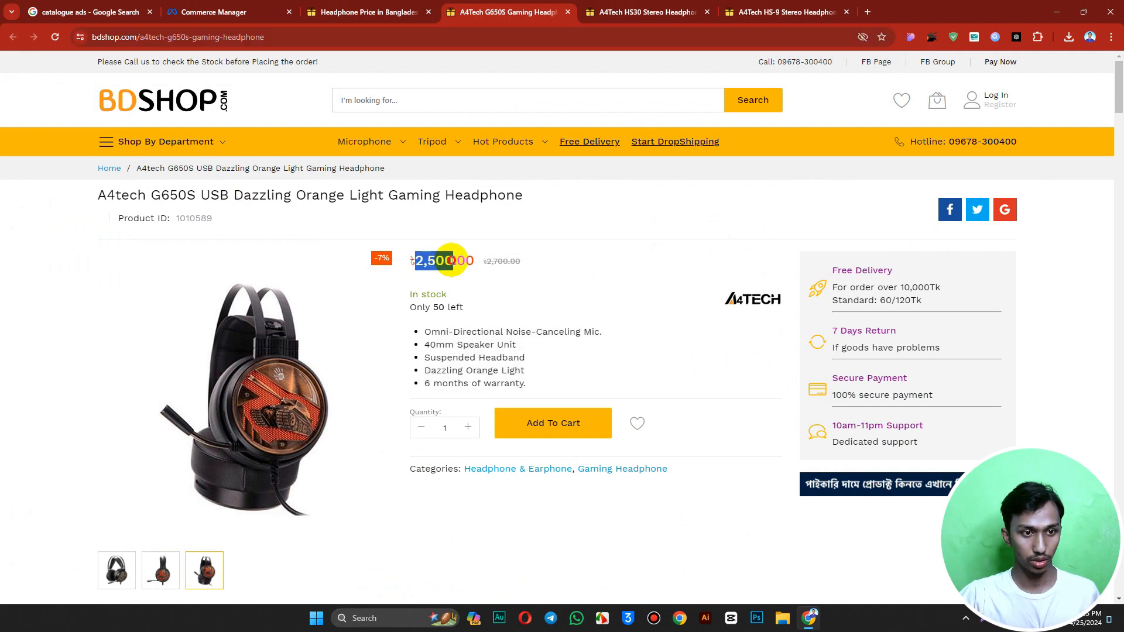
{"action": "left_click", "coordinate": [342, 4]}
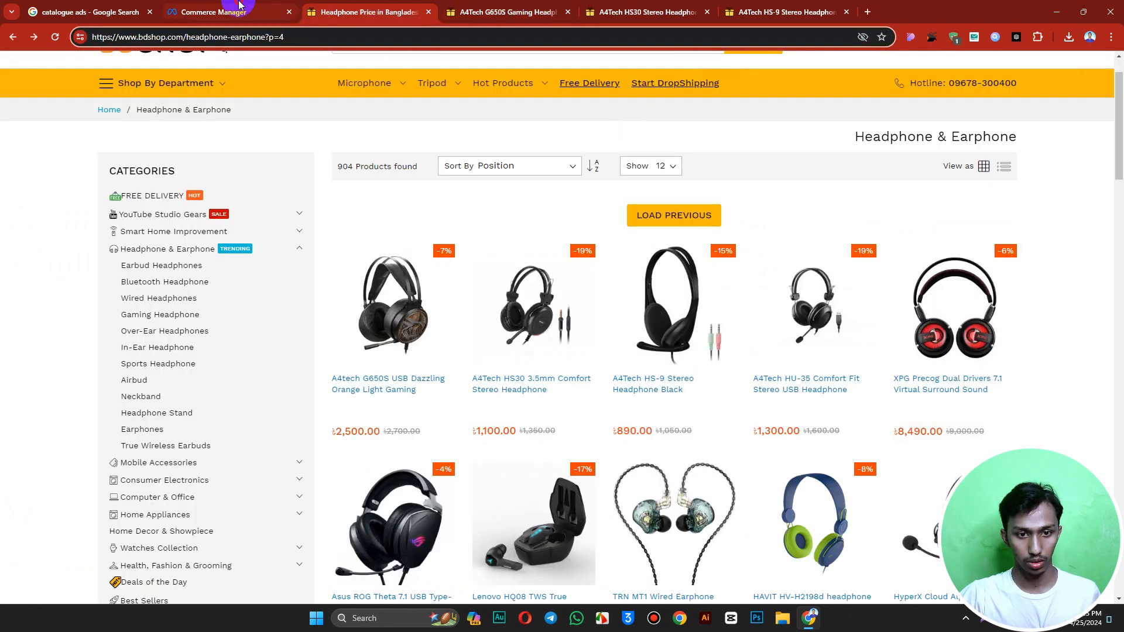
{"action": "left_click_drag", "start_coordinate": [234, 12], "coordinate": [369, 12]}
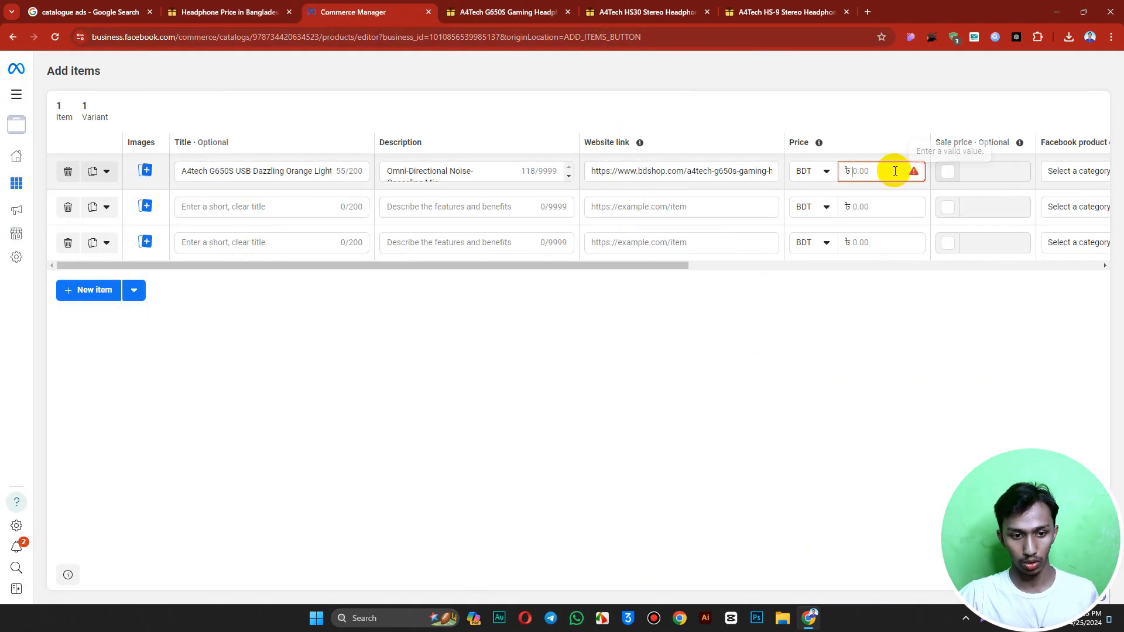
{"action": "left_click_drag", "start_coordinate": [555, 272], "coordinate": [704, 266]}
{"action": "left_click", "coordinate": [673, 361]}
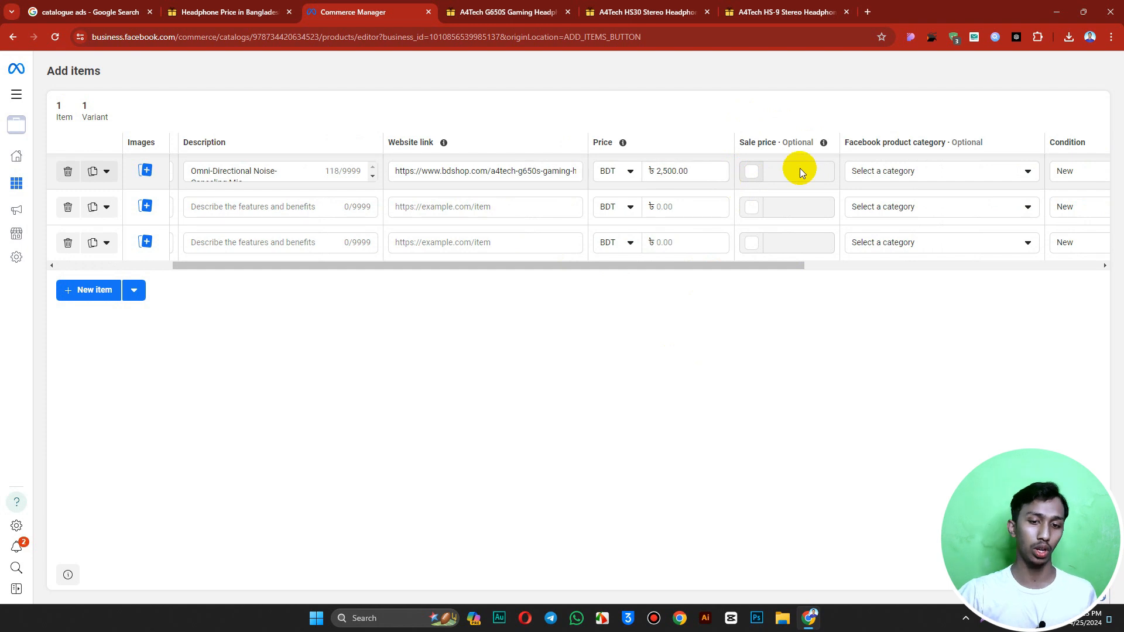
Search the first item's Facebook product categories for a headphone category, and clear the search text.
{"action": "left_click", "coordinate": [815, 276]}
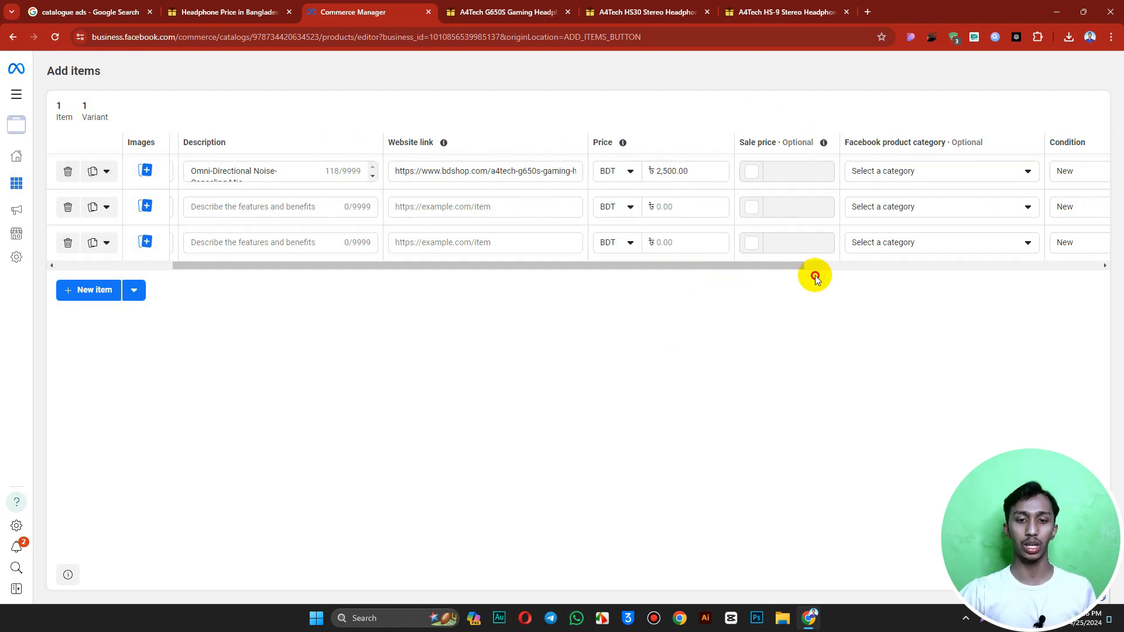
{"action": "left_click_drag", "start_coordinate": [778, 265], "coordinate": [891, 274]}
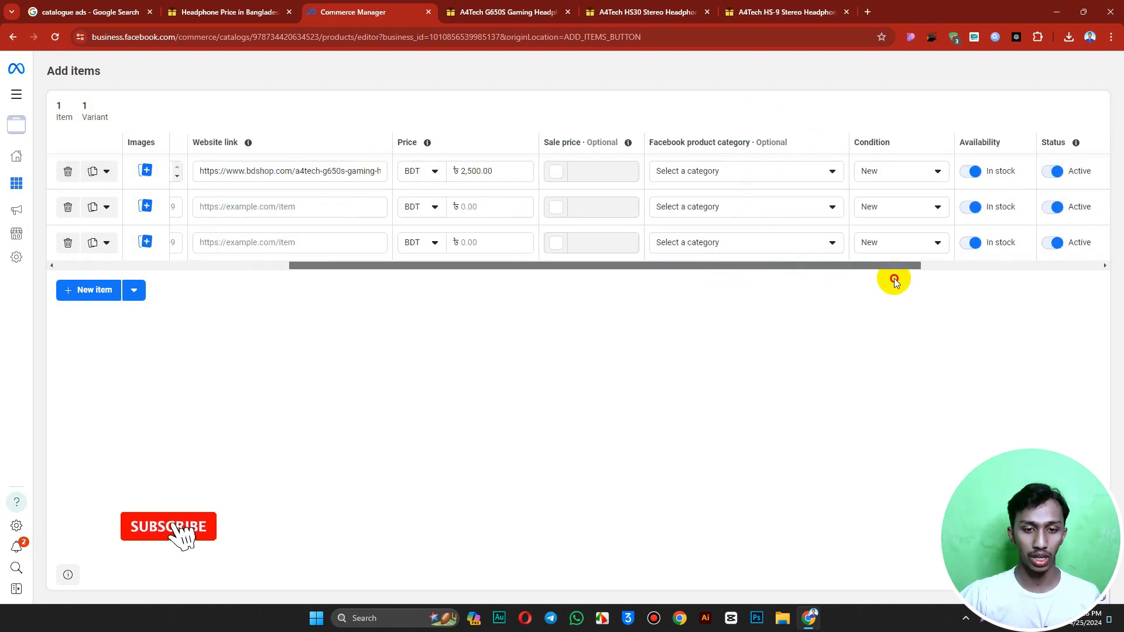
{"action": "left_click", "coordinate": [741, 176]}
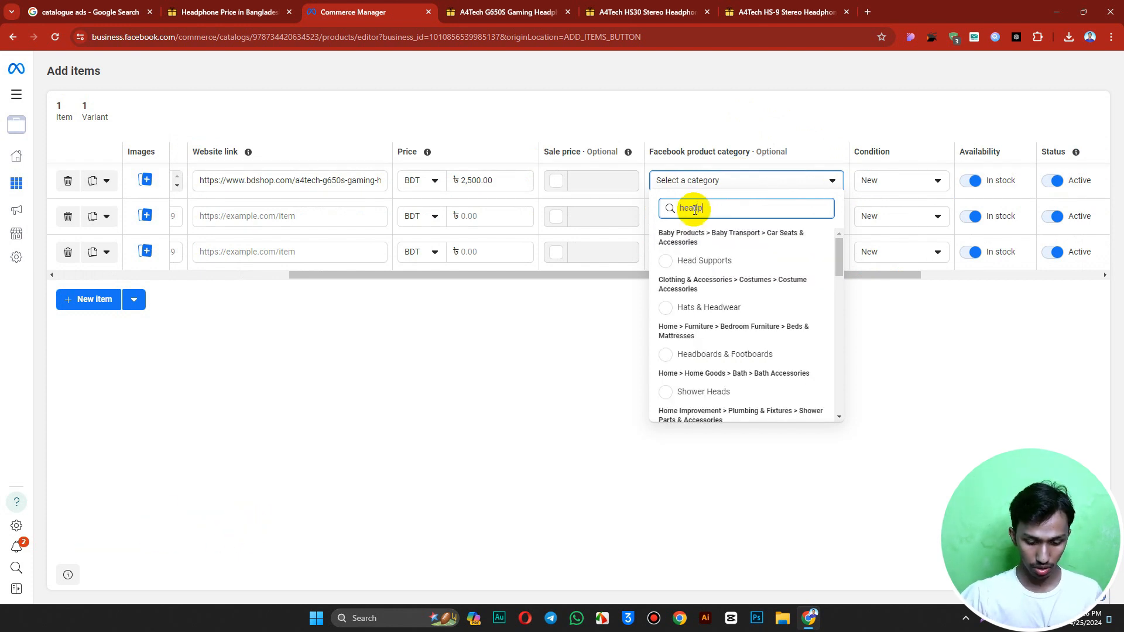
{"action": "key", "text": "BackSpace"}
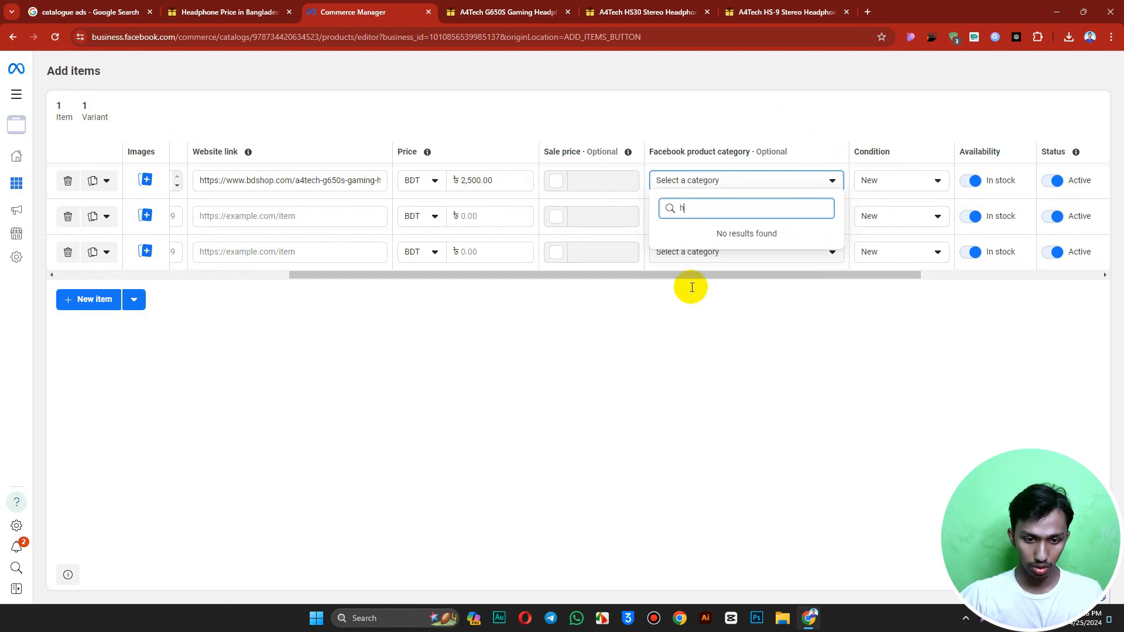
{"action": "key", "text": "BackSpace"}
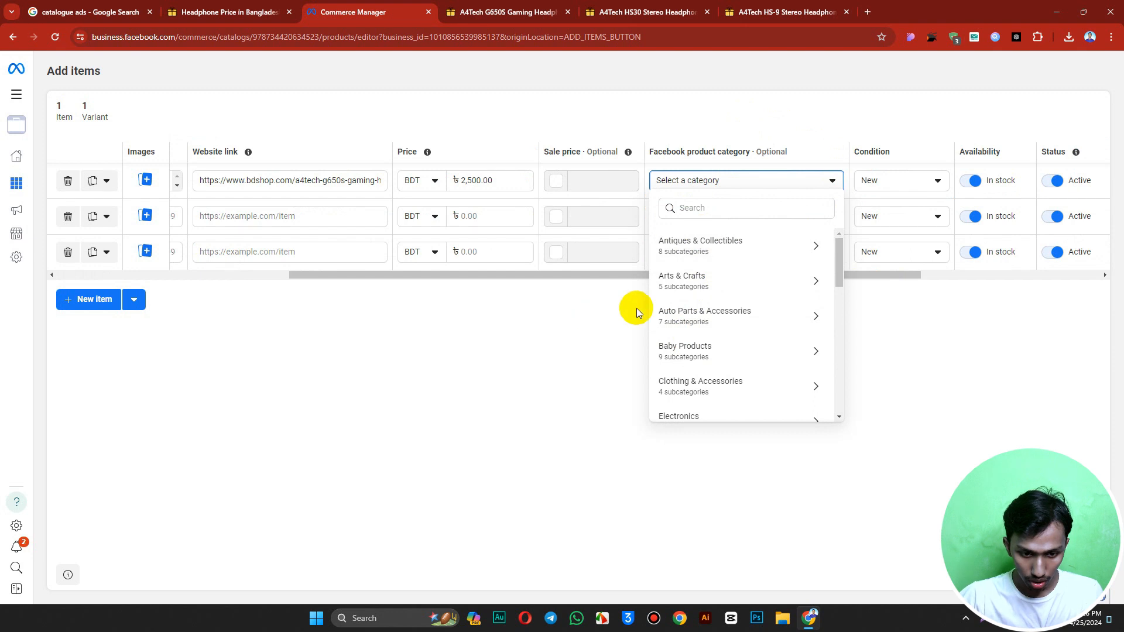
Look through the top-level Facebook product categories for one that suits headphones.
{"action": "scroll", "coordinate": [699, 330], "scroll_direction": "down", "scroll_amount": 2}
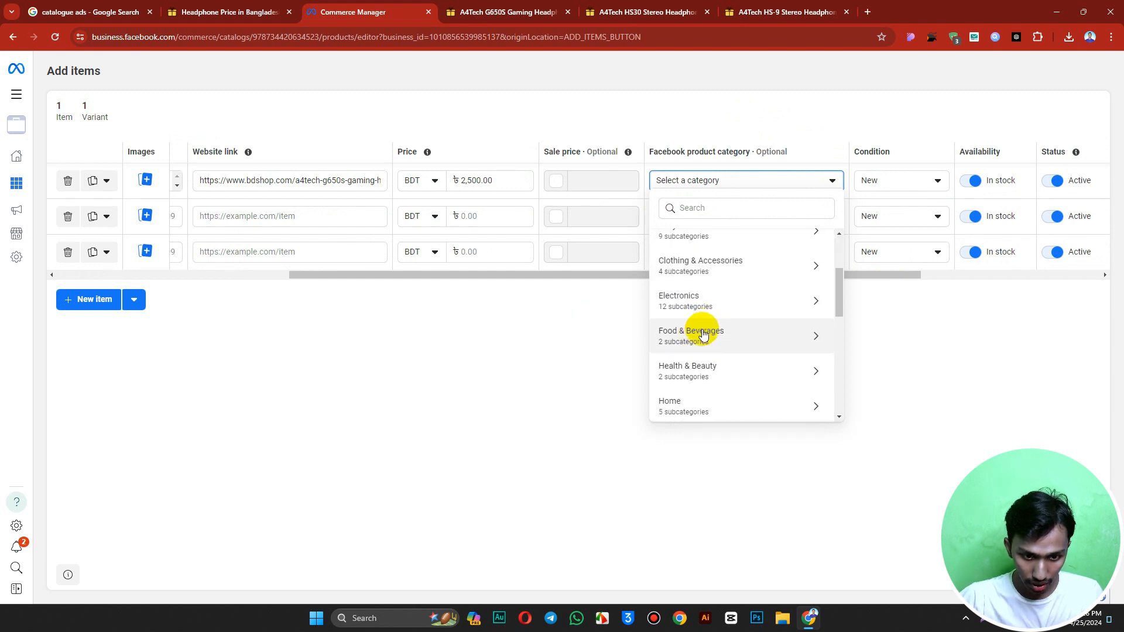
{"action": "scroll", "coordinate": [692, 328], "scroll_direction": "down", "scroll_amount": 2}
{"action": "scroll", "coordinate": [692, 313], "scroll_direction": "up", "scroll_amount": 1}
{"action": "scroll", "coordinate": [685, 302], "scroll_direction": "down", "scroll_amount": 2}
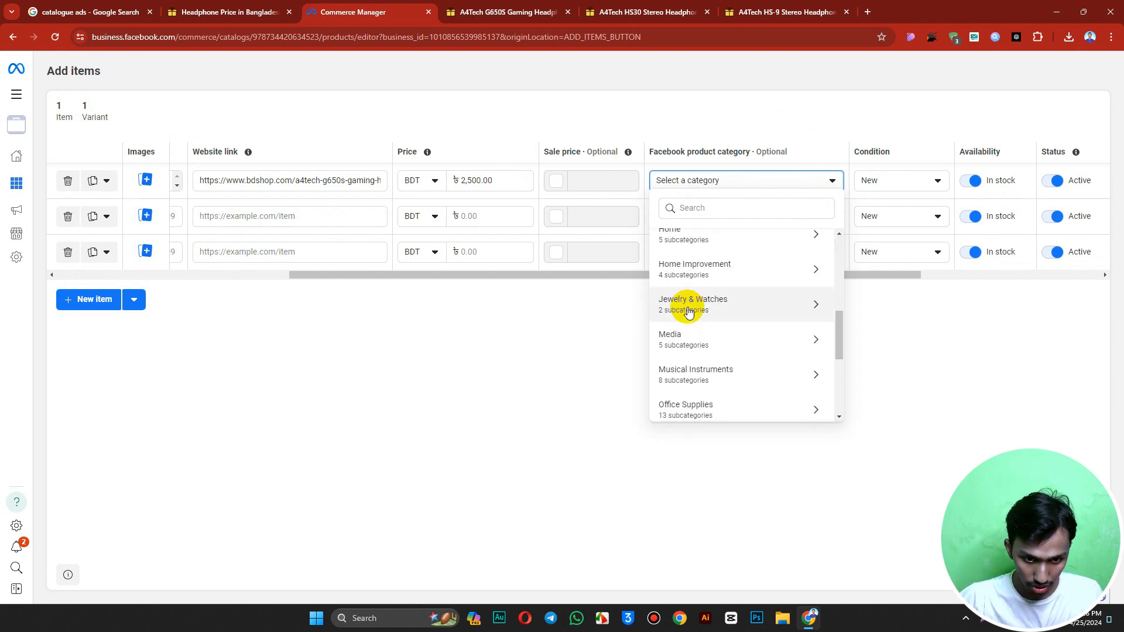
{"action": "scroll", "coordinate": [688, 311], "scroll_direction": "down", "scroll_amount": 1}
{"action": "scroll", "coordinate": [687, 311], "scroll_direction": "up", "scroll_amount": 1}
{"action": "scroll", "coordinate": [688, 311], "scroll_direction": "down", "scroll_amount": 3}
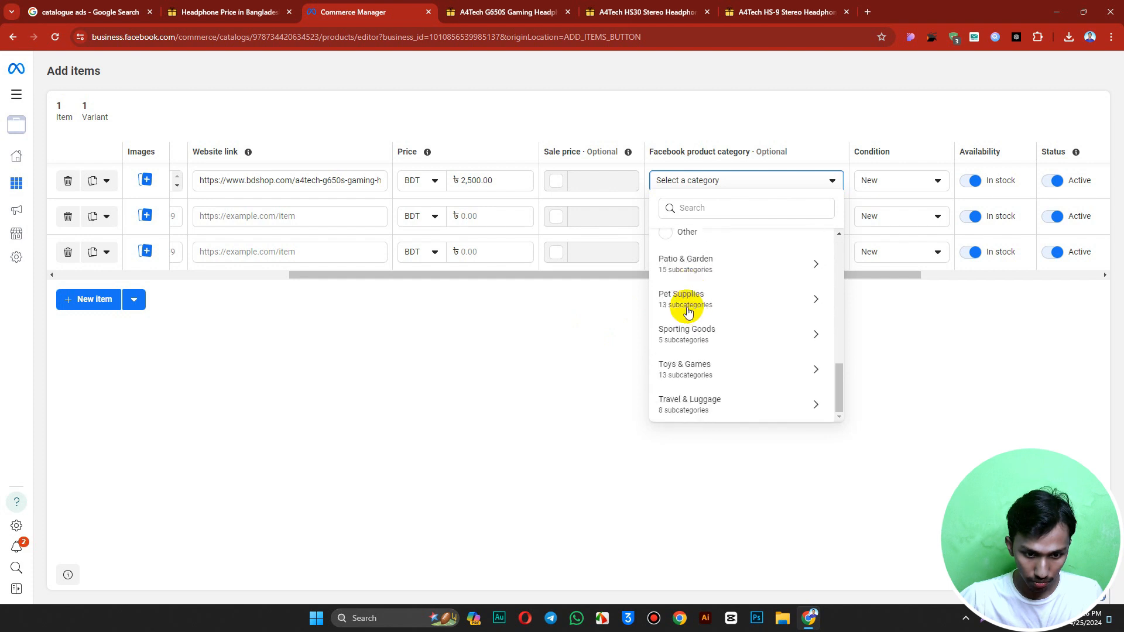
{"action": "scroll", "coordinate": [685, 304], "scroll_direction": "up", "scroll_amount": 5}
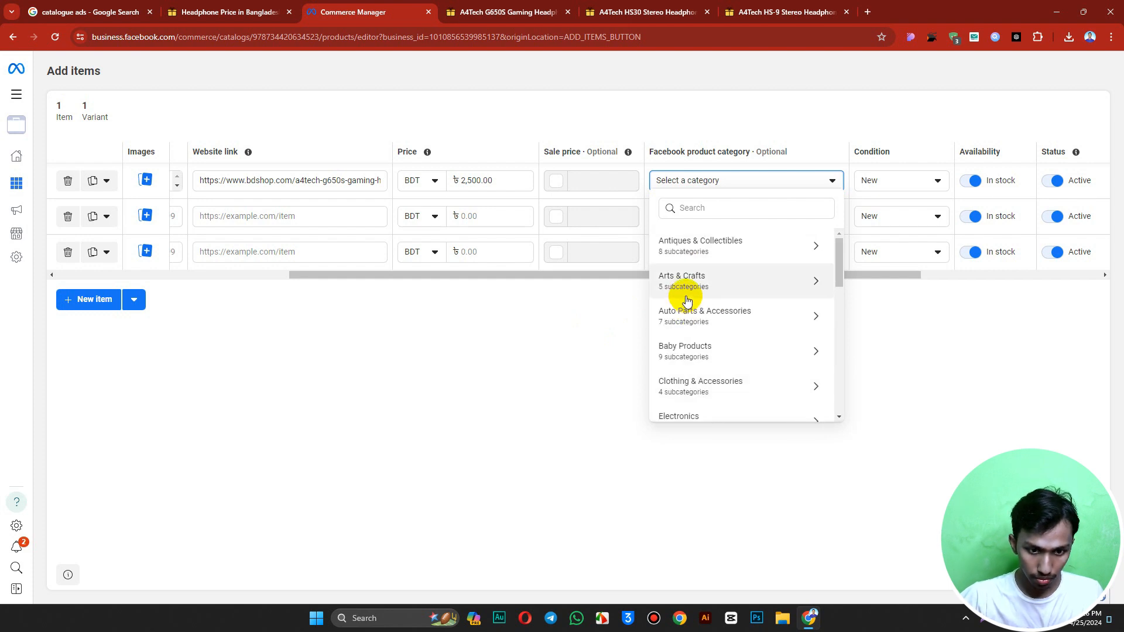
Set the first item's Facebook product category to Electronics > Cell Phones & Smart Watches.
{"action": "left_click", "coordinate": [688, 205]}
{"action": "scroll", "coordinate": [720, 396], "scroll_direction": "down", "scroll_amount": 2}
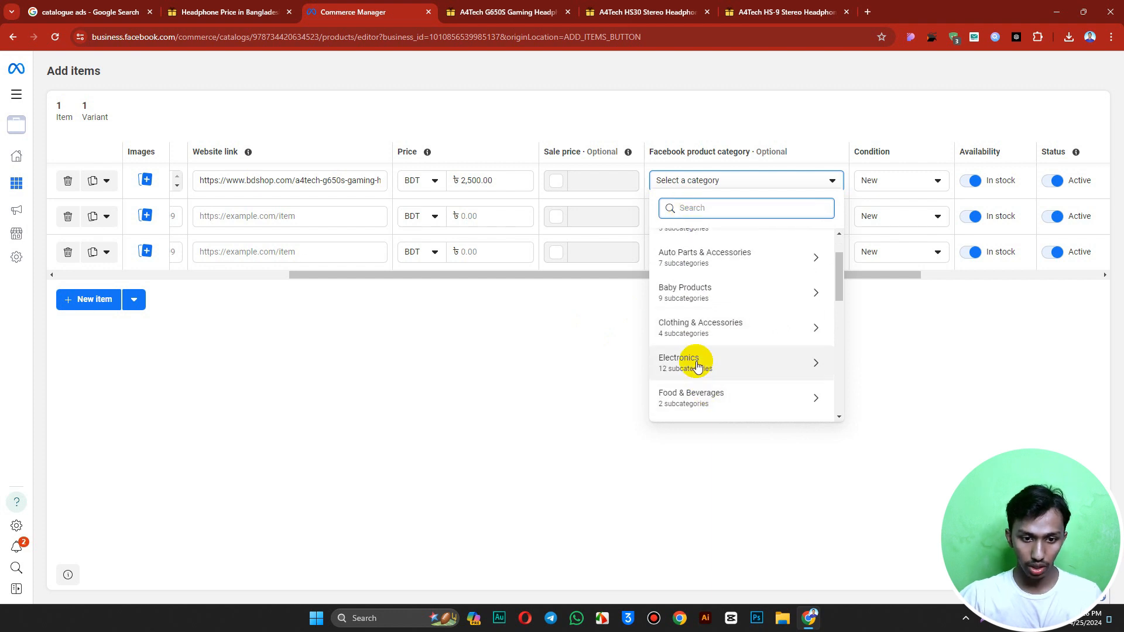
{"action": "left_click", "coordinate": [694, 362]}
{"action": "scroll", "coordinate": [735, 295], "scroll_direction": "up", "scroll_amount": 1}
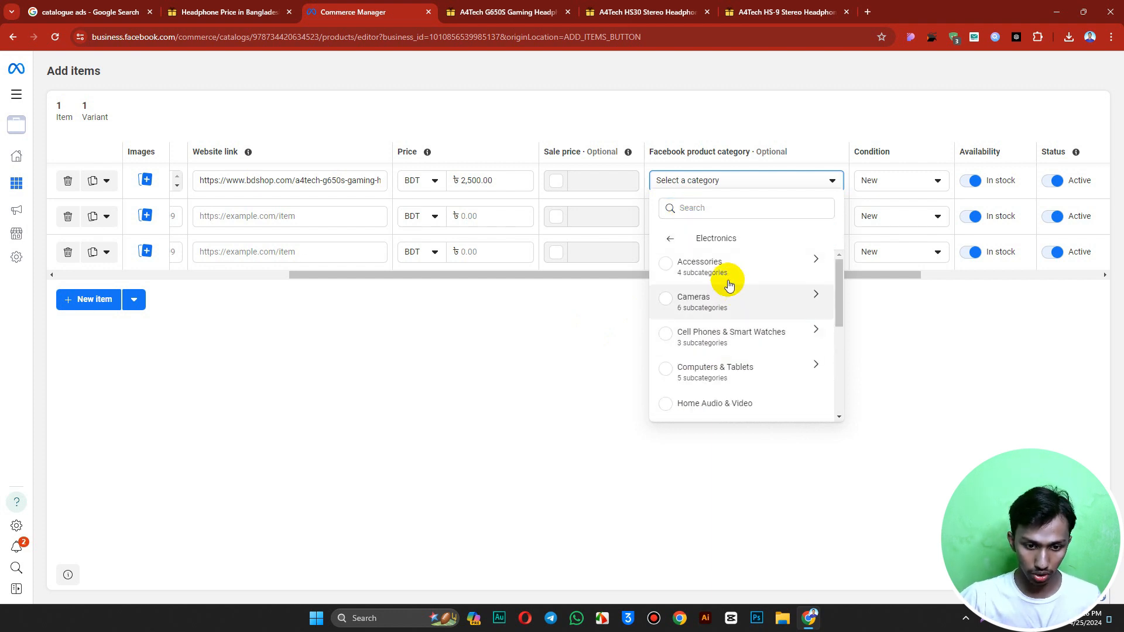
{"action": "scroll", "coordinate": [730, 298], "scroll_direction": "down", "scroll_amount": 2}
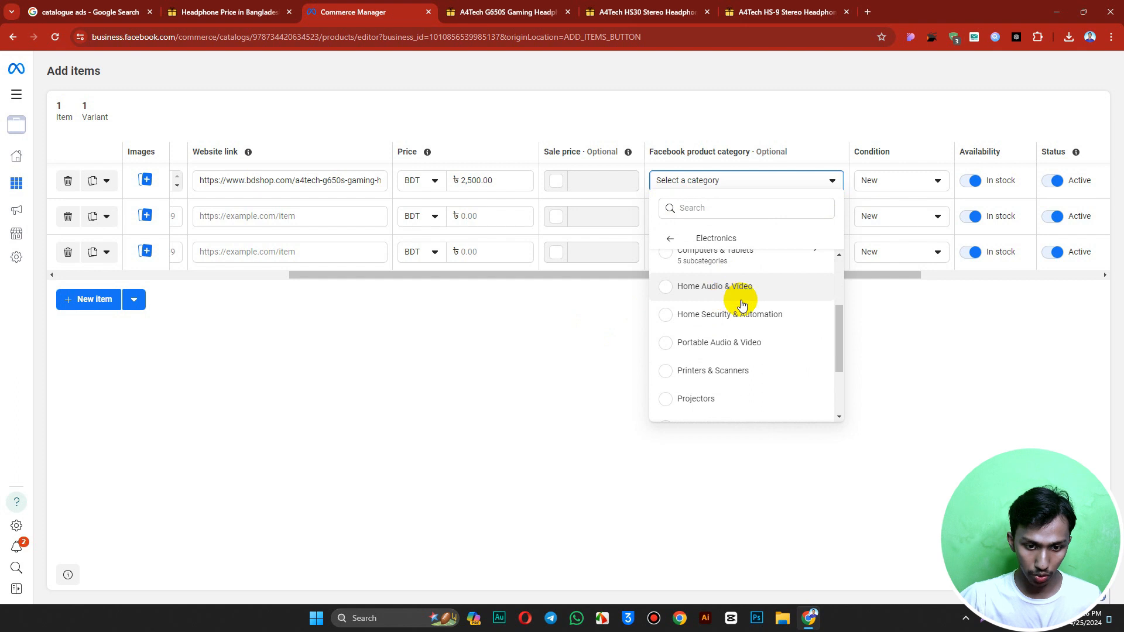
{"action": "scroll", "coordinate": [735, 328], "scroll_direction": "down", "scroll_amount": 2}
{"action": "scroll", "coordinate": [734, 328], "scroll_direction": "up", "scroll_amount": 3}
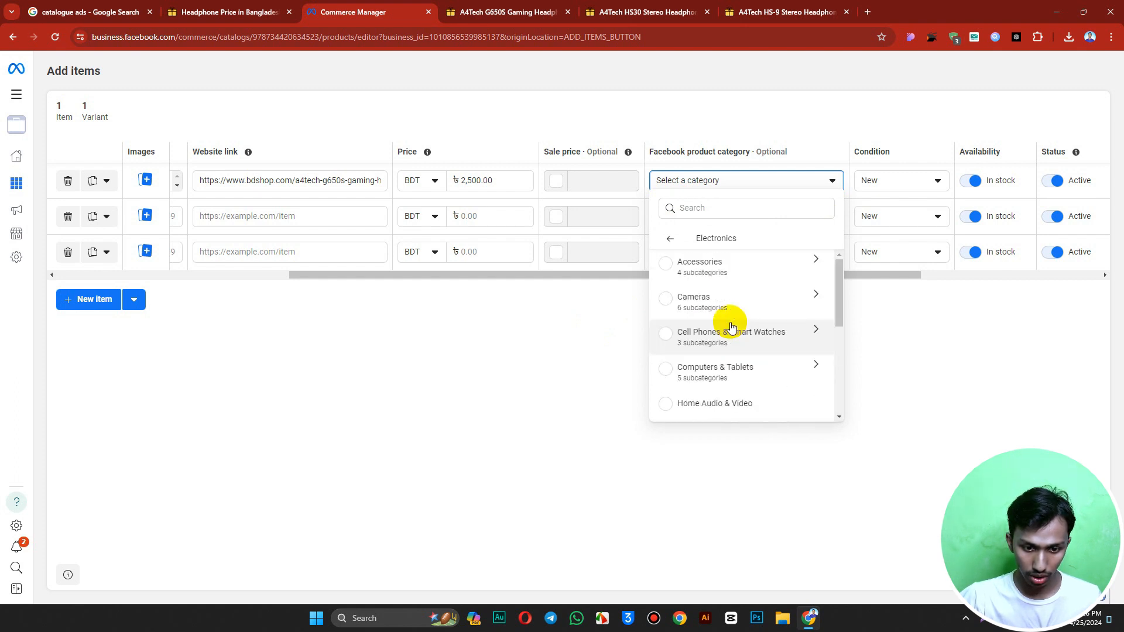
{"action": "left_click", "coordinate": [781, 345]}
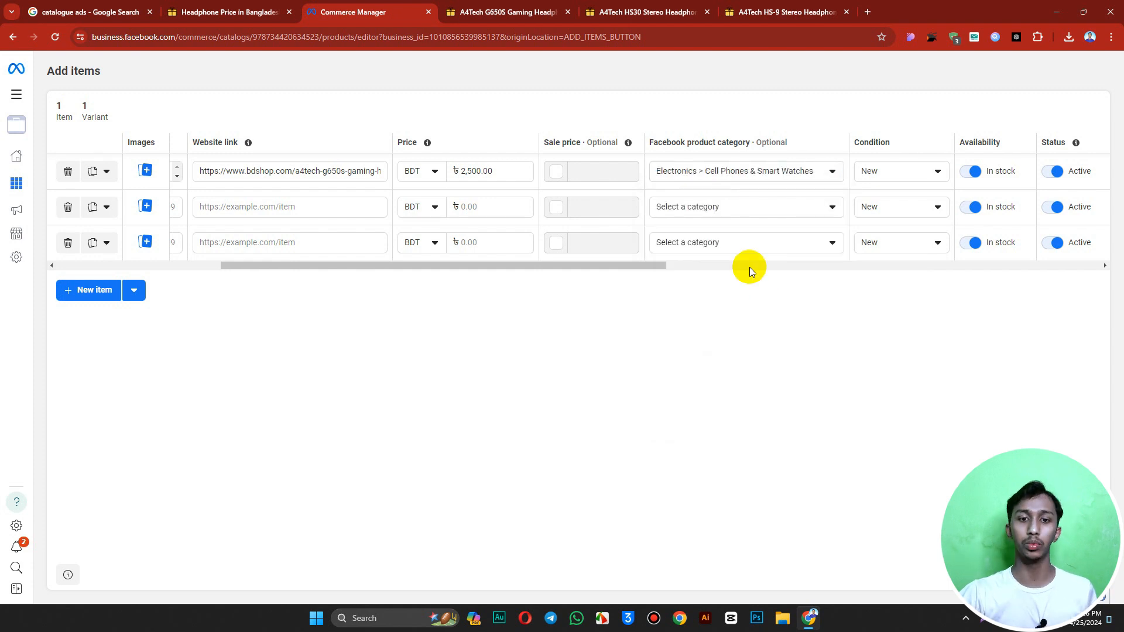
{"action": "left_click", "coordinate": [687, 211]}
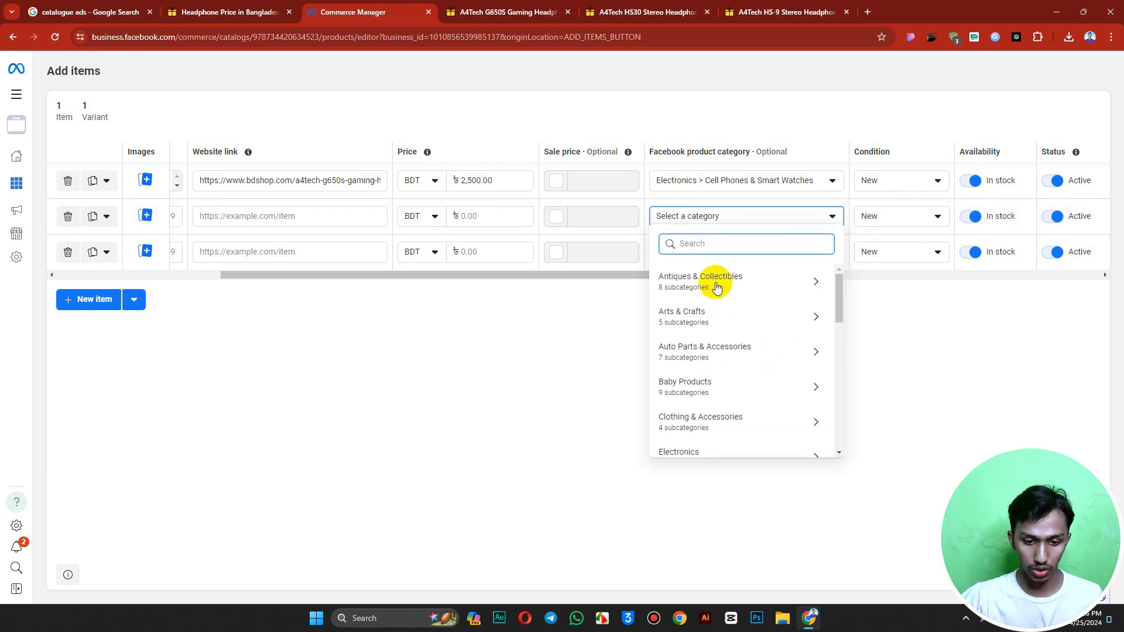
{"action": "scroll", "coordinate": [723, 339], "scroll_direction": "down", "scroll_amount": 2}
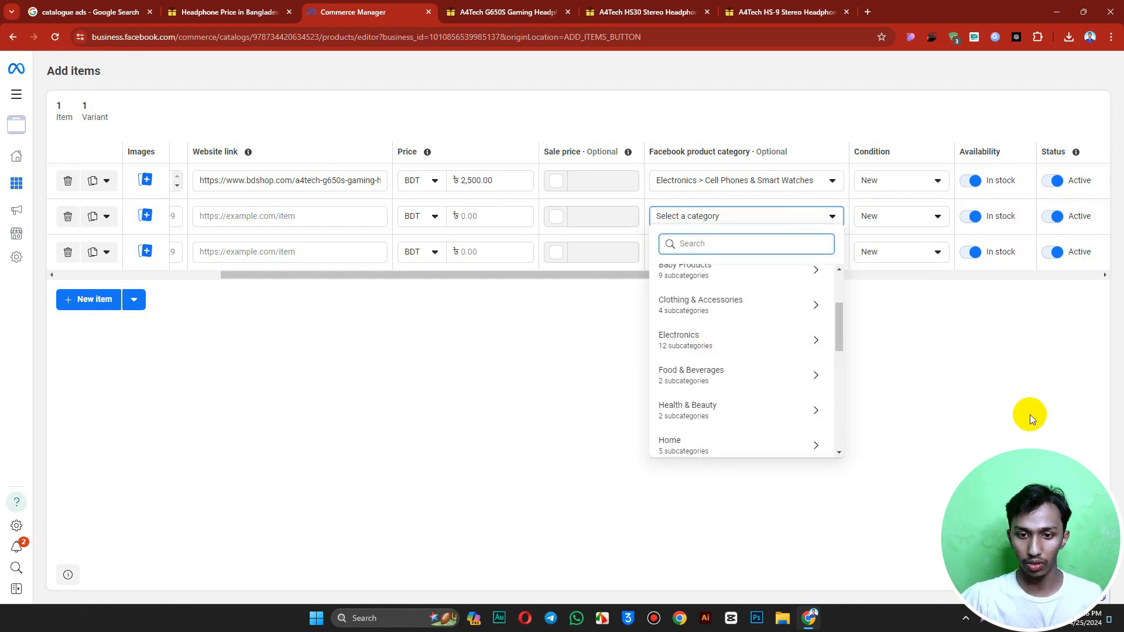
{"action": "left_click", "coordinate": [1030, 414]}
Check the first item's condition options against the G650S product page, and leave the item as New and In stock.
{"action": "left_click", "coordinate": [864, 167]}
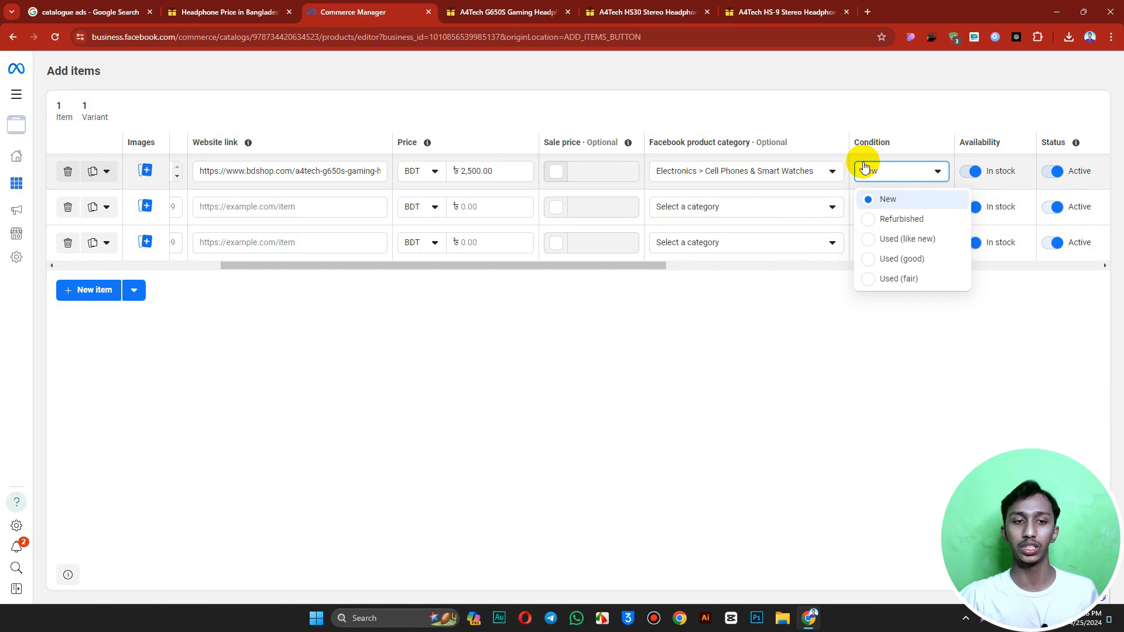
{"action": "left_click", "coordinate": [486, 12]}
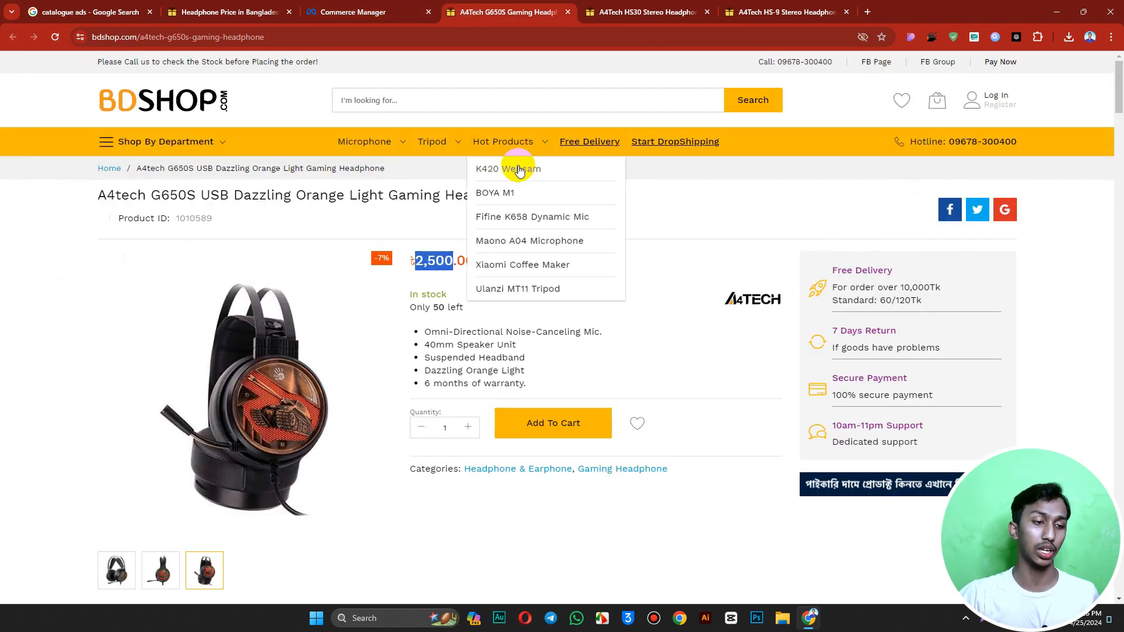
{"action": "left_click", "coordinate": [48, 259]}
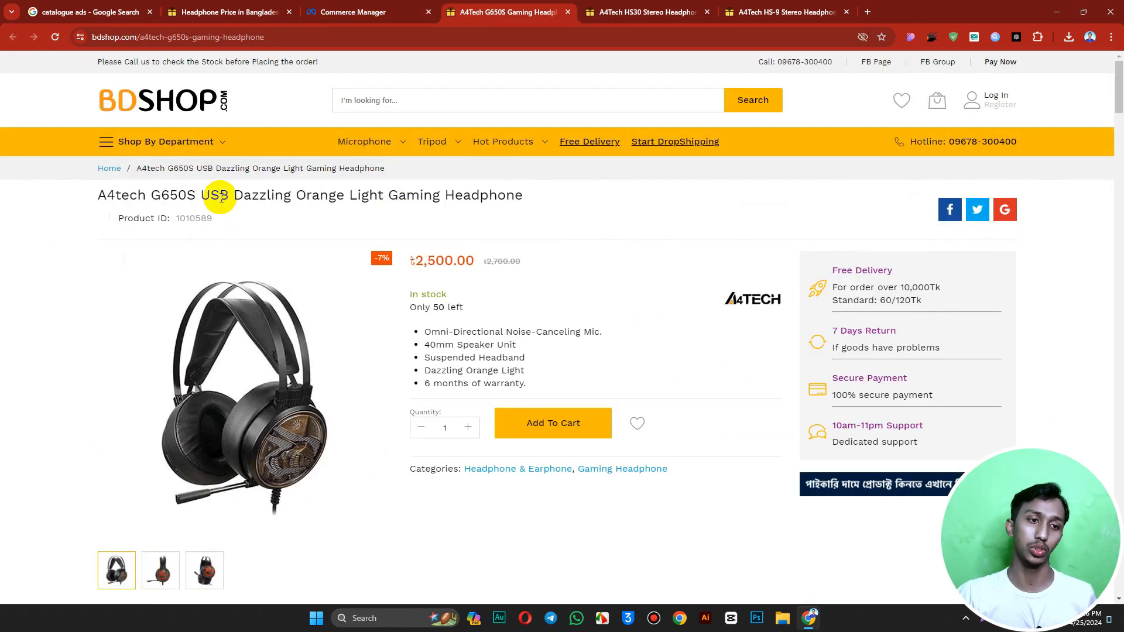
{"action": "left_click", "coordinate": [366, 12]}
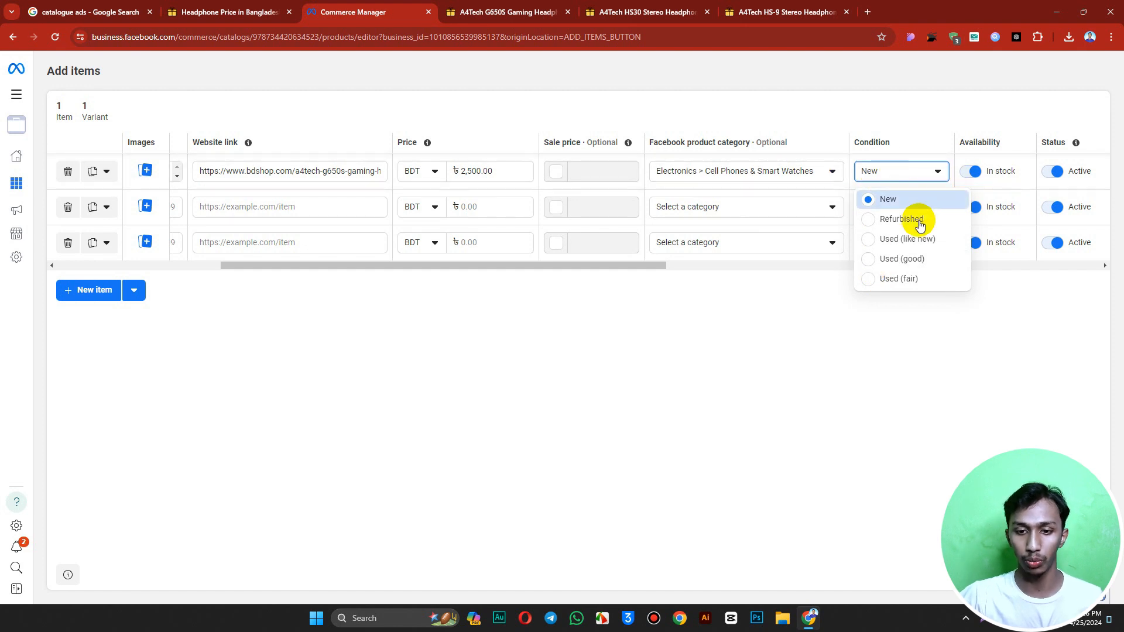
{"action": "left_click", "coordinate": [943, 351]}
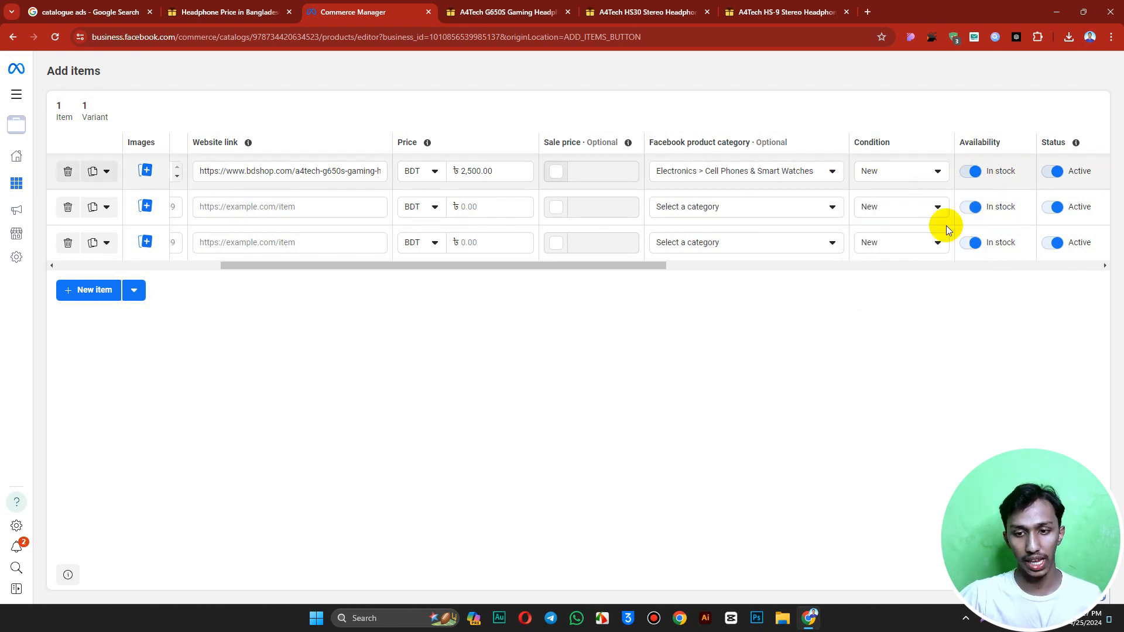
{"action": "left_click_drag", "start_coordinate": [619, 266], "coordinate": [837, 269]}
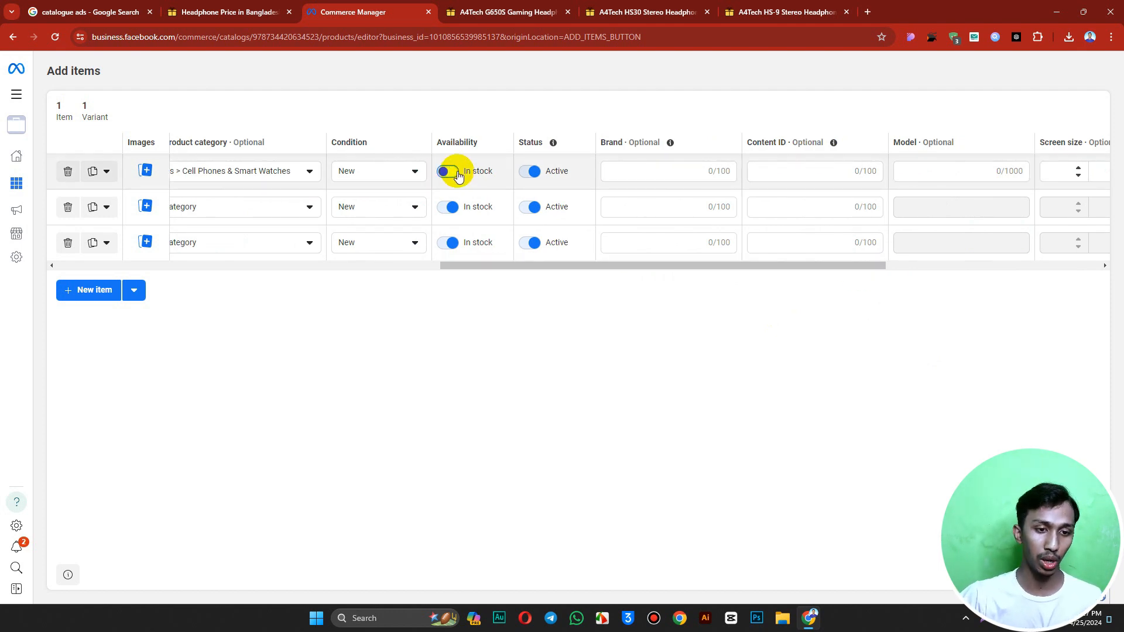
{"action": "left_click", "coordinate": [458, 174]}
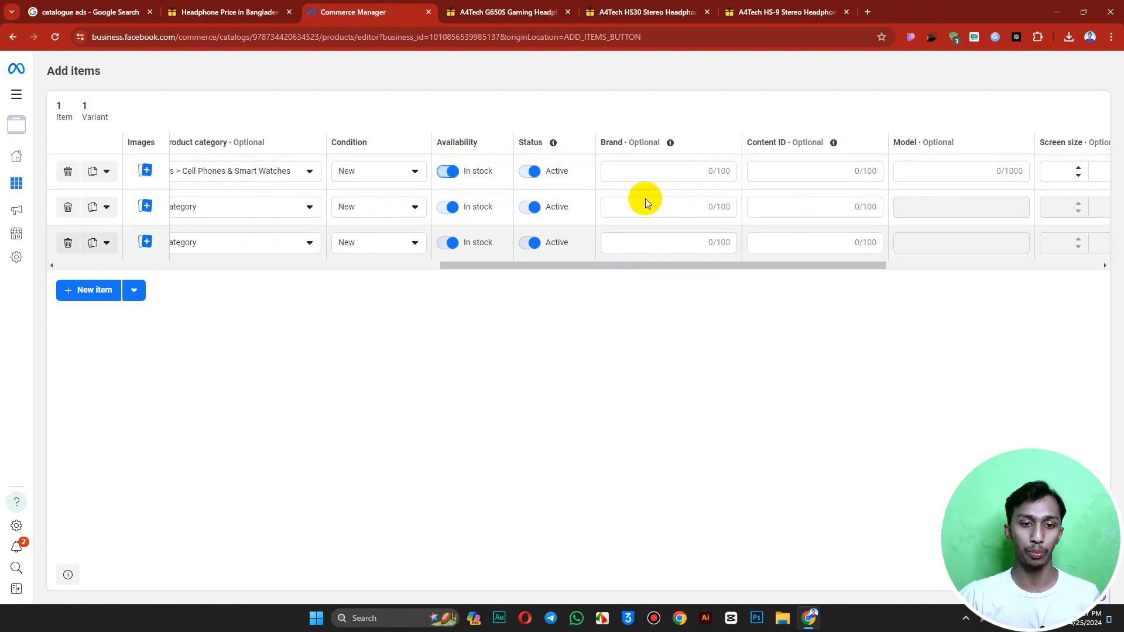
Set the first item's brand to "Dazzling", taken from the G650S product page heading.
{"action": "left_click", "coordinate": [637, 173]}
{"action": "left_click", "coordinate": [503, 8]}
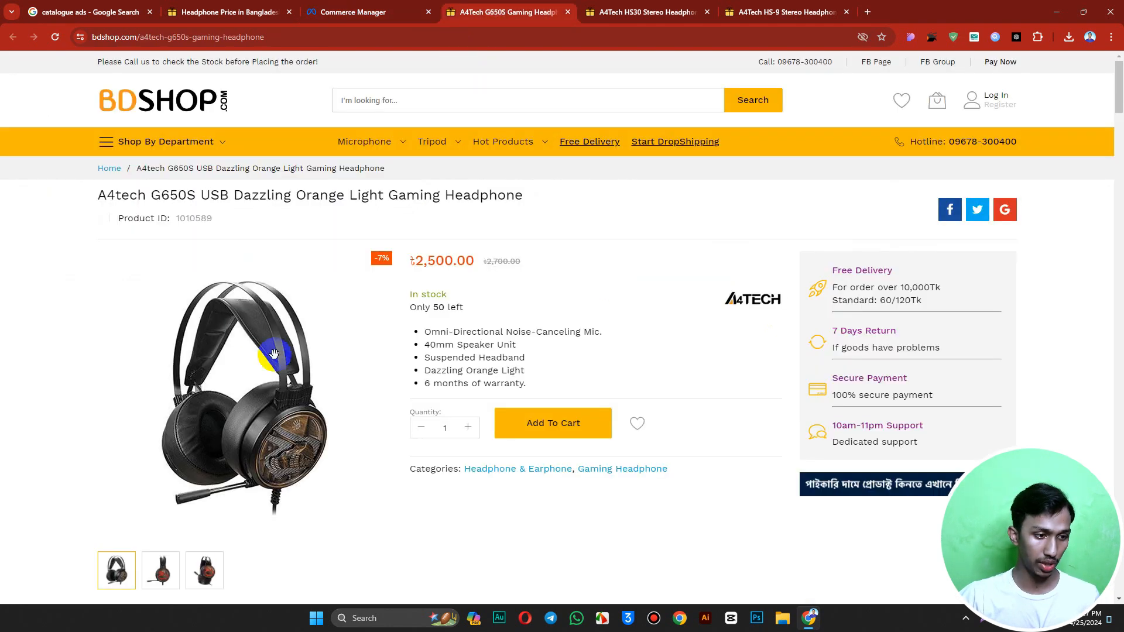
{"action": "scroll", "coordinate": [228, 268], "scroll_direction": "down", "scroll_amount": 8}
{"action": "scroll", "coordinate": [143, 316], "scroll_direction": "up", "scroll_amount": 2}
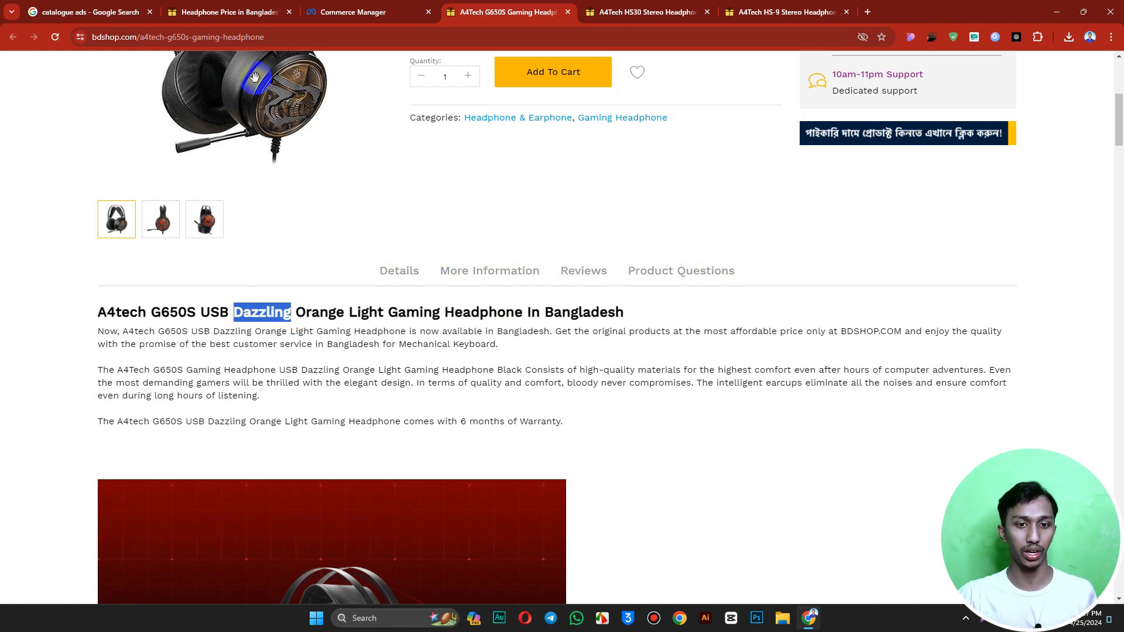
{"action": "left_click", "coordinate": [384, 12]}
{"action": "left_click", "coordinate": [693, 159]}
{"action": "type", "text": "Dazzling"}
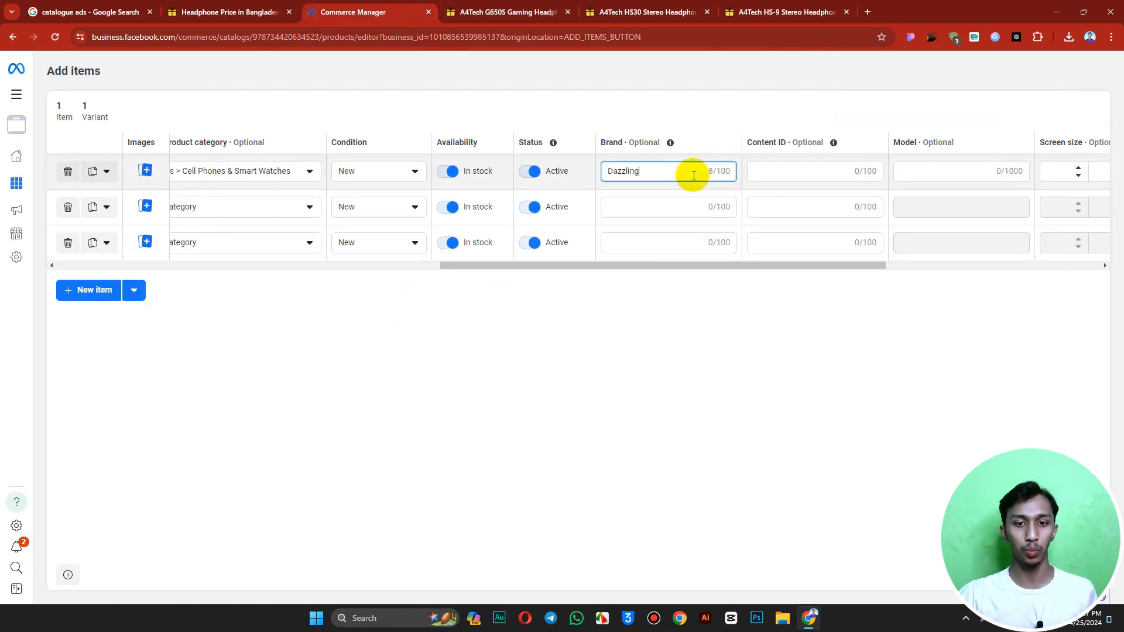
Look through the first item's optional content ID, model, screen size, operating system and storage capacity fields, including the size and storage units.
{"action": "left_click", "coordinate": [788, 173]}
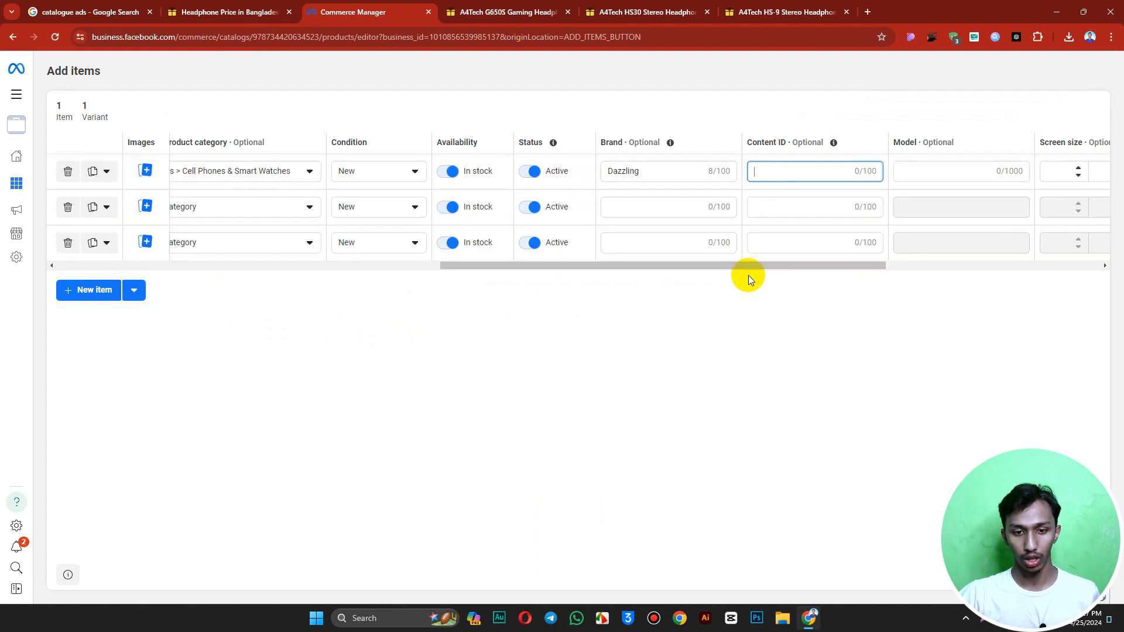
{"action": "left_click_drag", "start_coordinate": [747, 265], "coordinate": [896, 264]}
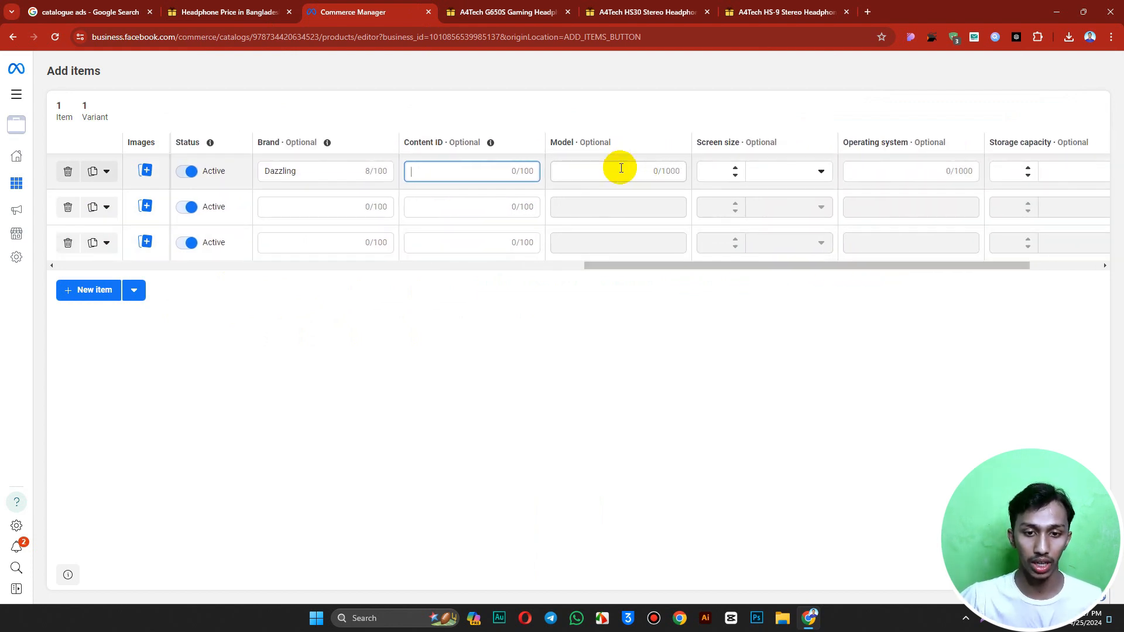
{"action": "left_click", "coordinate": [789, 172]}
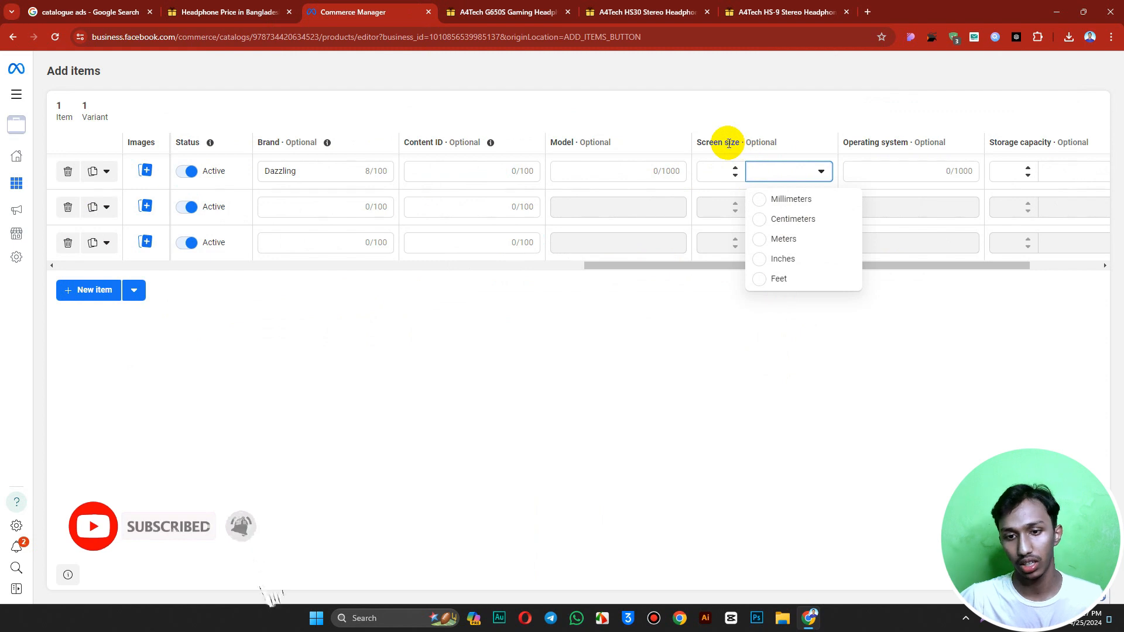
{"action": "left_click", "coordinate": [935, 172]}
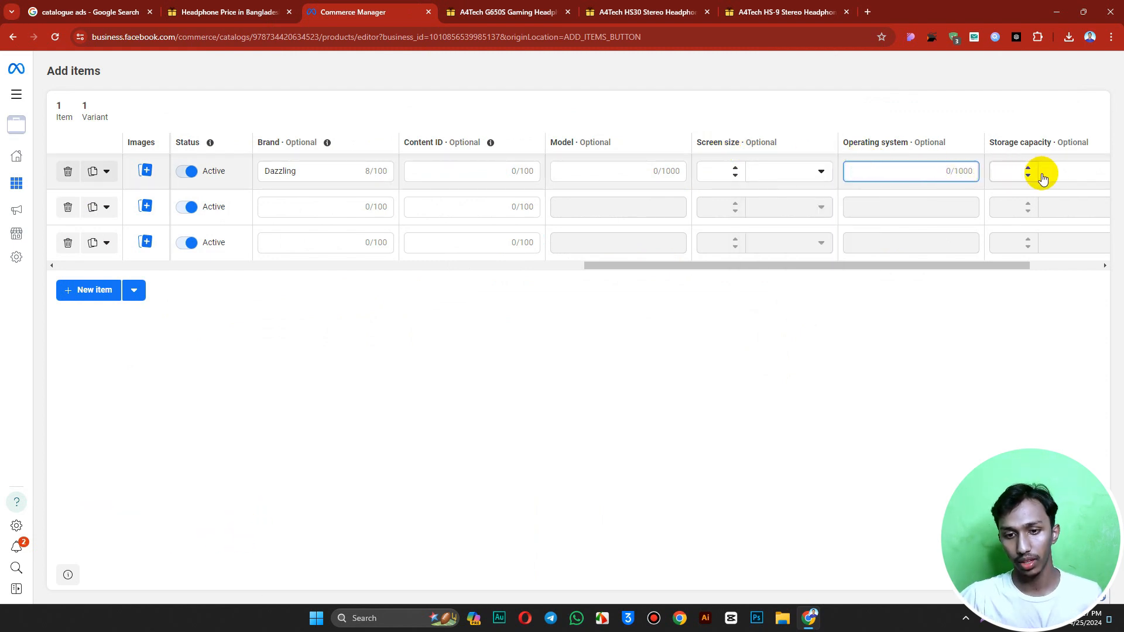
{"action": "left_click_drag", "start_coordinate": [941, 266], "coordinate": [1030, 255]}
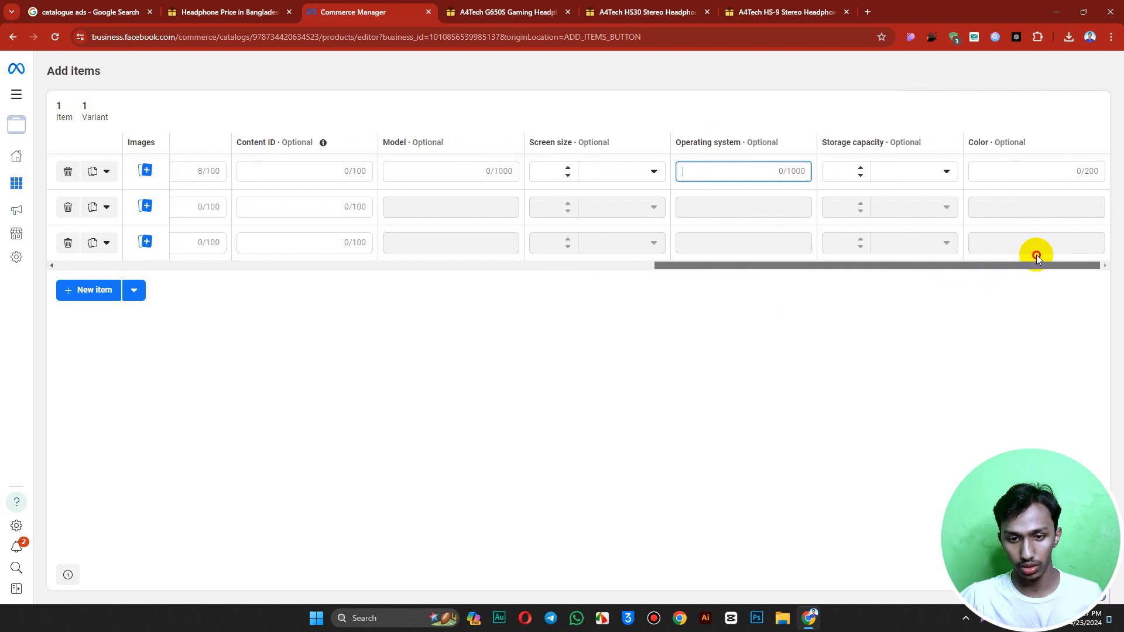
{"action": "left_click", "coordinate": [934, 175]}
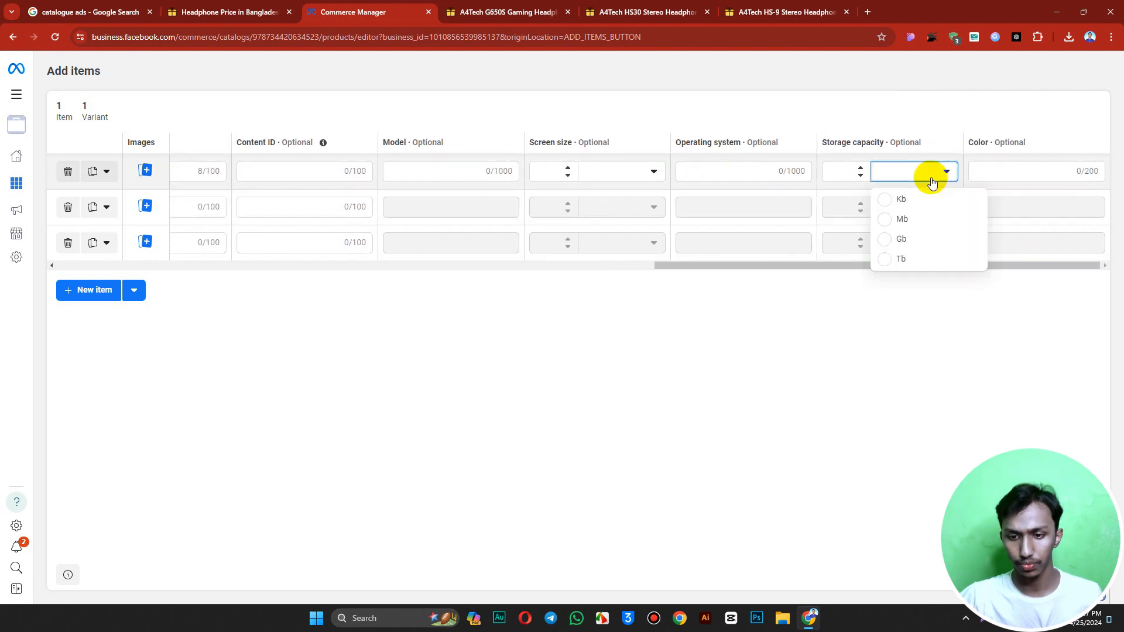
{"action": "left_click", "coordinate": [1013, 264]}
Check the headphone colors on the G650S product page and set the first item's color to "Black, white, red".
{"action": "left_click", "coordinate": [995, 171]}
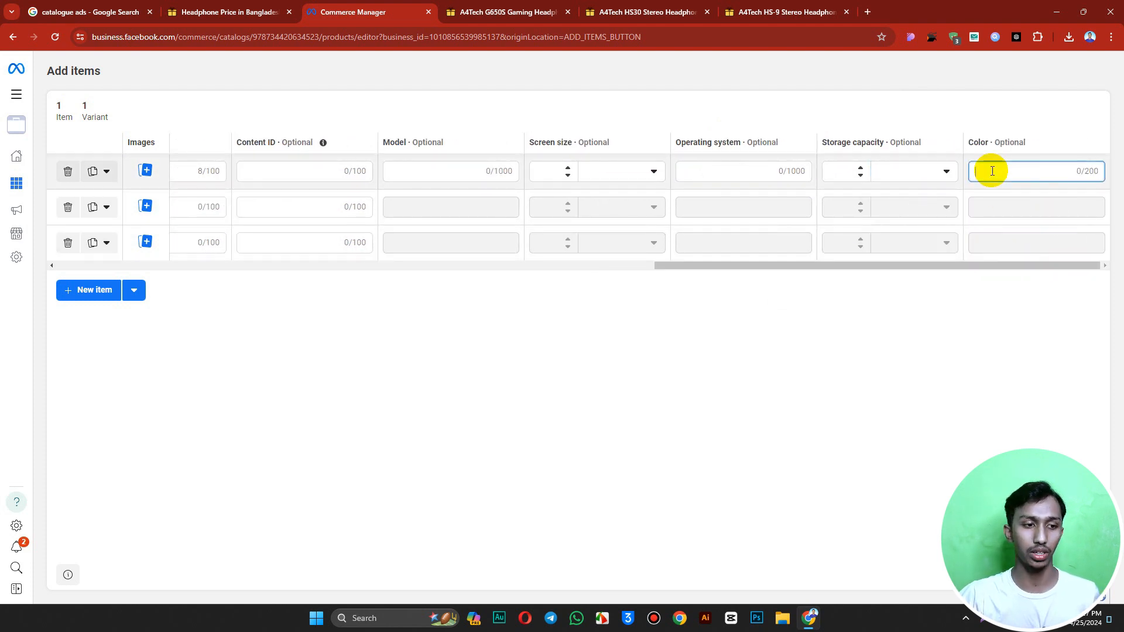
{"action": "left_click", "coordinate": [515, 11]}
{"action": "left_click", "coordinate": [638, 10]}
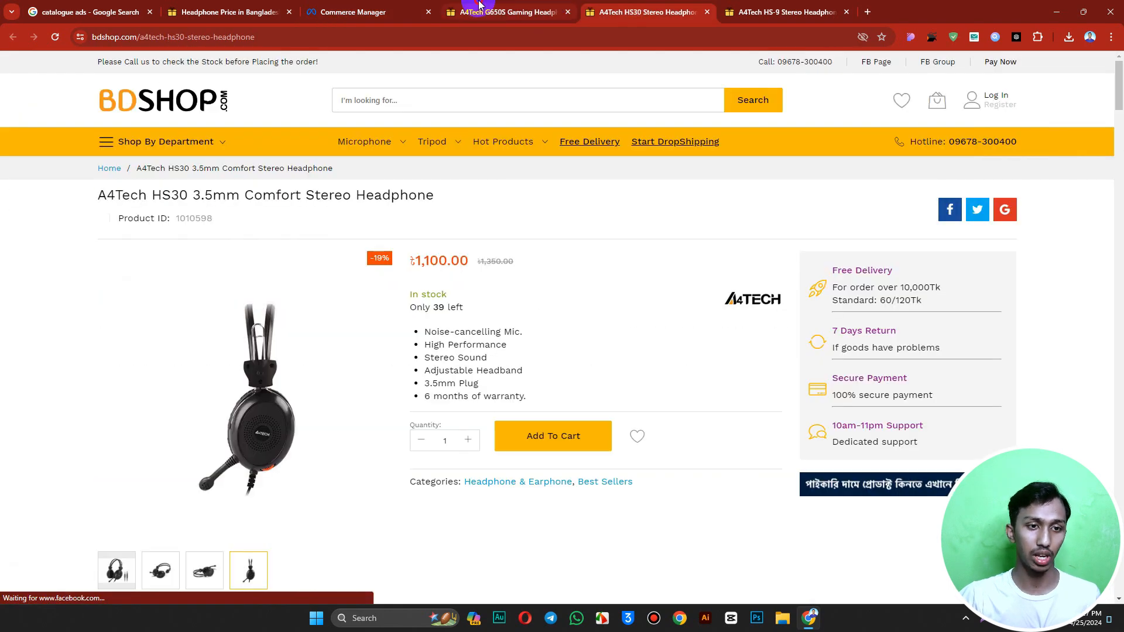
{"action": "left_click", "coordinate": [503, 12]}
{"action": "scroll", "coordinate": [445, 420], "scroll_direction": "up", "scroll_amount": 2}
{"action": "left_click", "coordinate": [351, 12]}
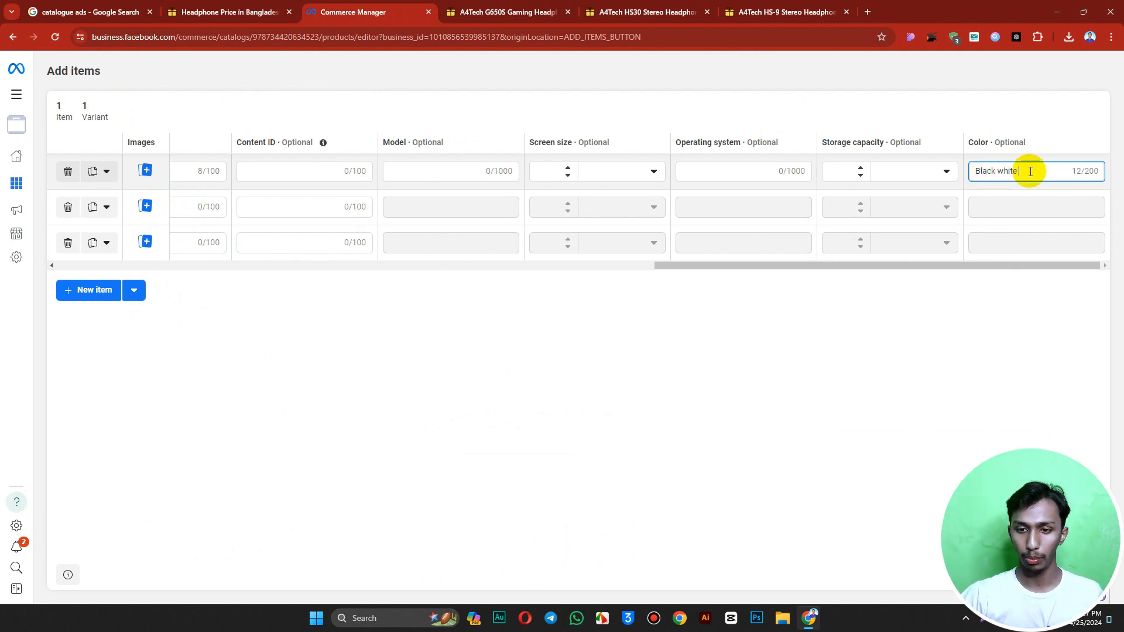
{"action": "left_click", "coordinate": [997, 171]}
{"action": "type", "text": ","}
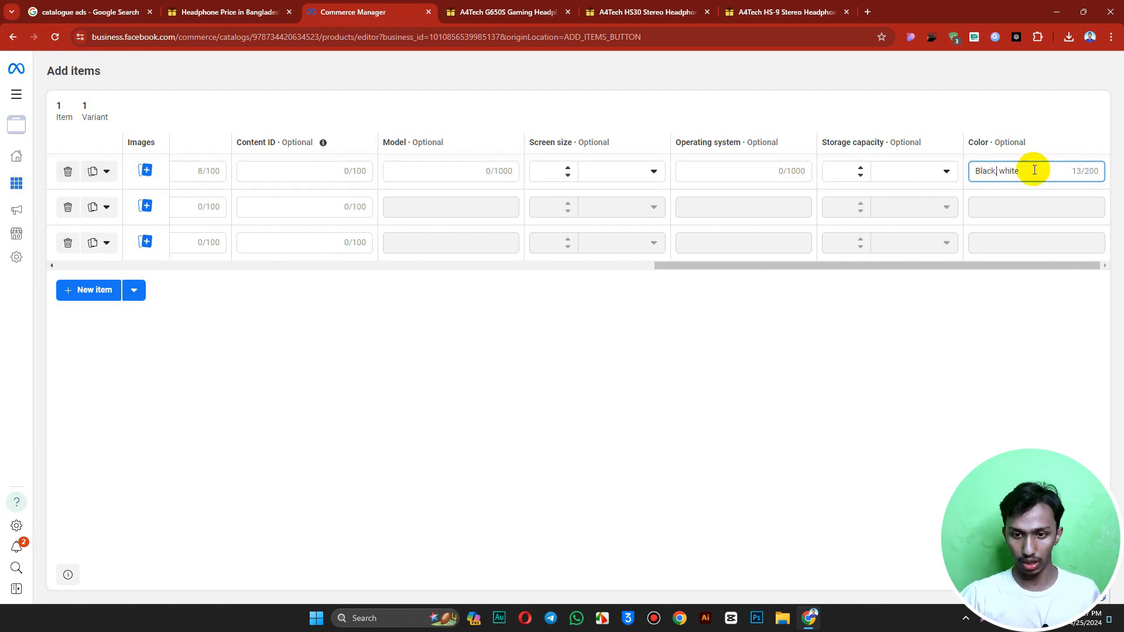
{"action": "left_click", "coordinate": [1031, 170]}
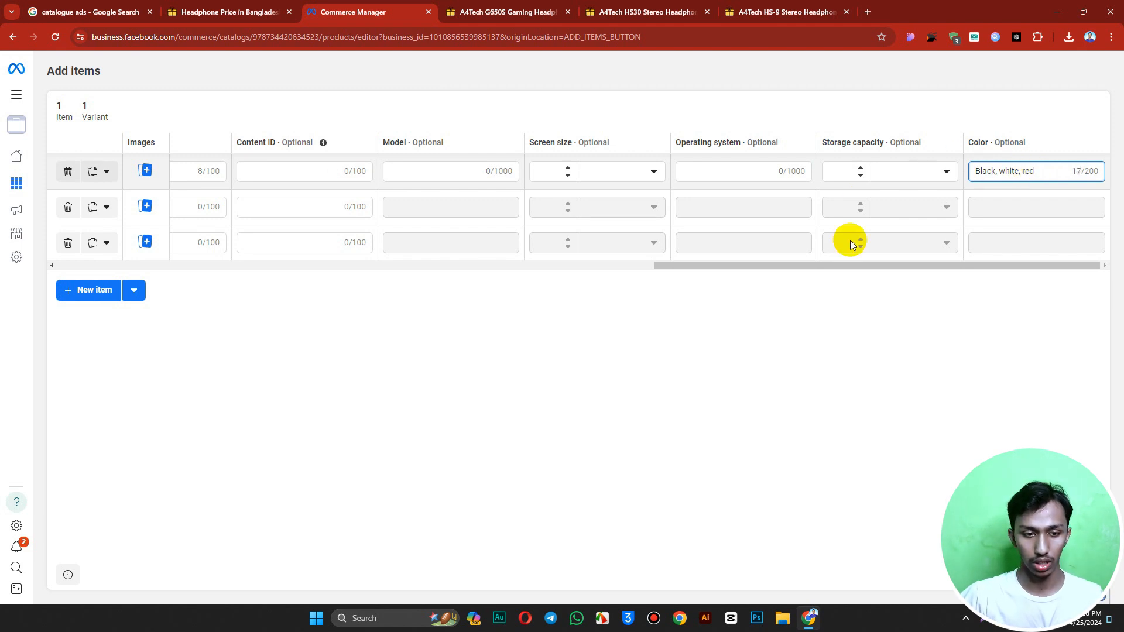
Add a4tech_g650s_gaming_headphone.jpg from Downloads as the first item's main image and save it.
{"action": "left_click_drag", "start_coordinate": [795, 266], "coordinate": [161, 266]}
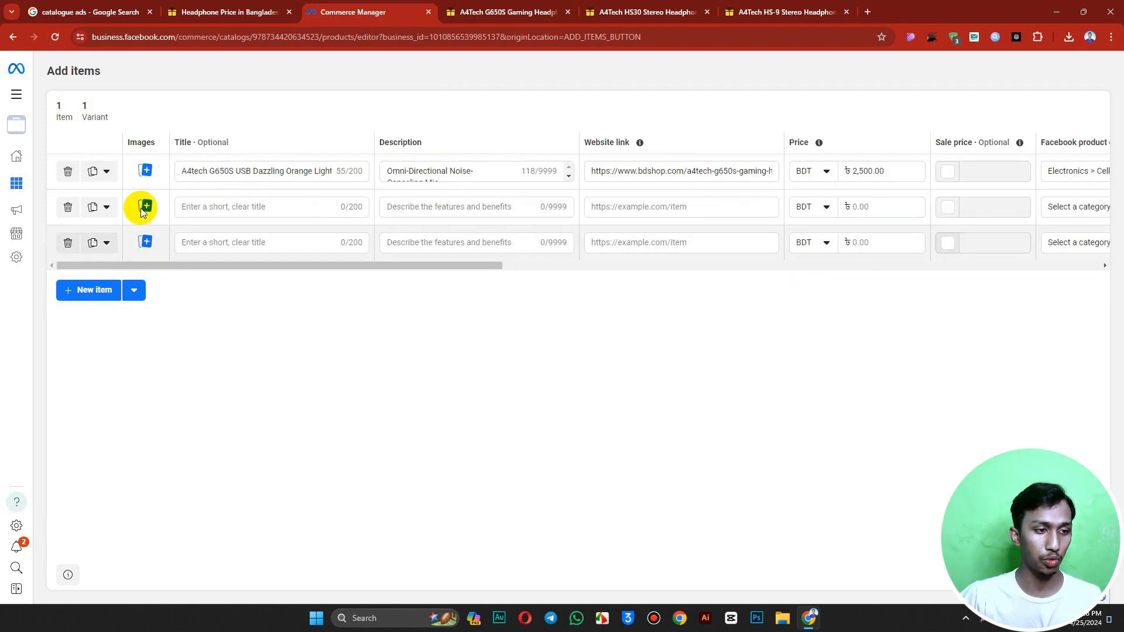
{"action": "left_click", "coordinate": [145, 170]}
{"action": "left_click", "coordinate": [590, 316]}
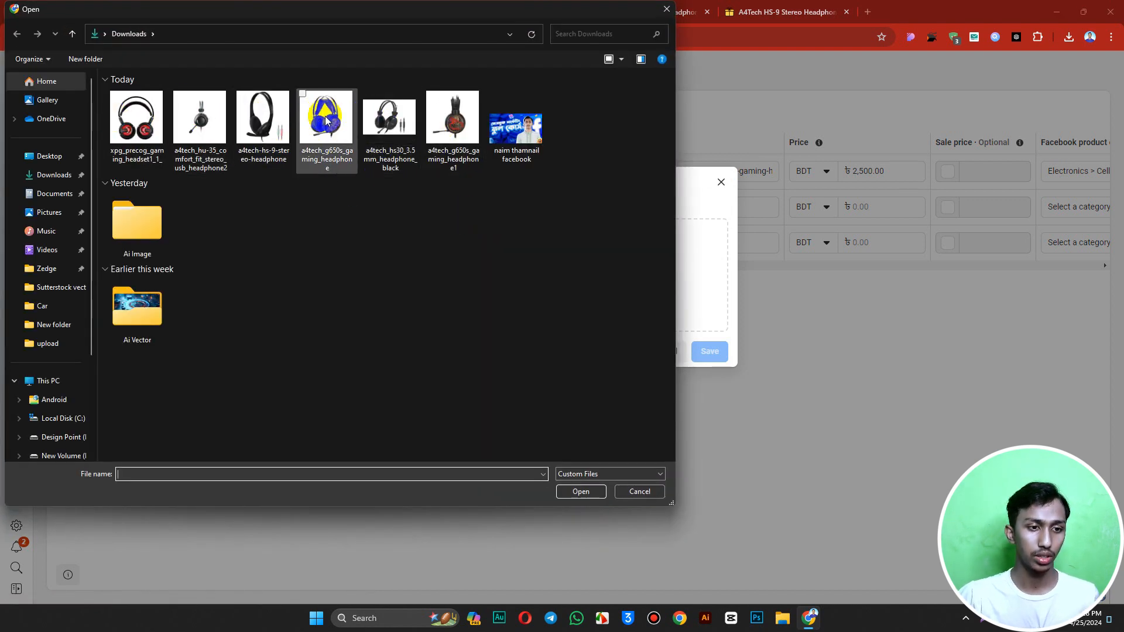
{"action": "double_click", "coordinate": [328, 121]}
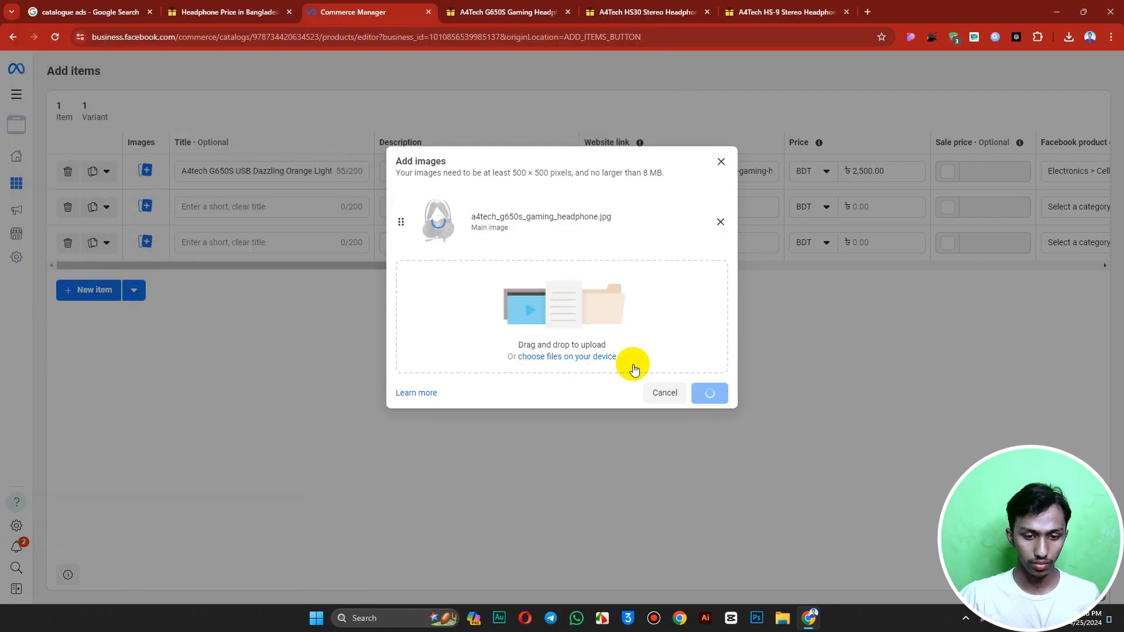
{"action": "left_click", "coordinate": [707, 392]}
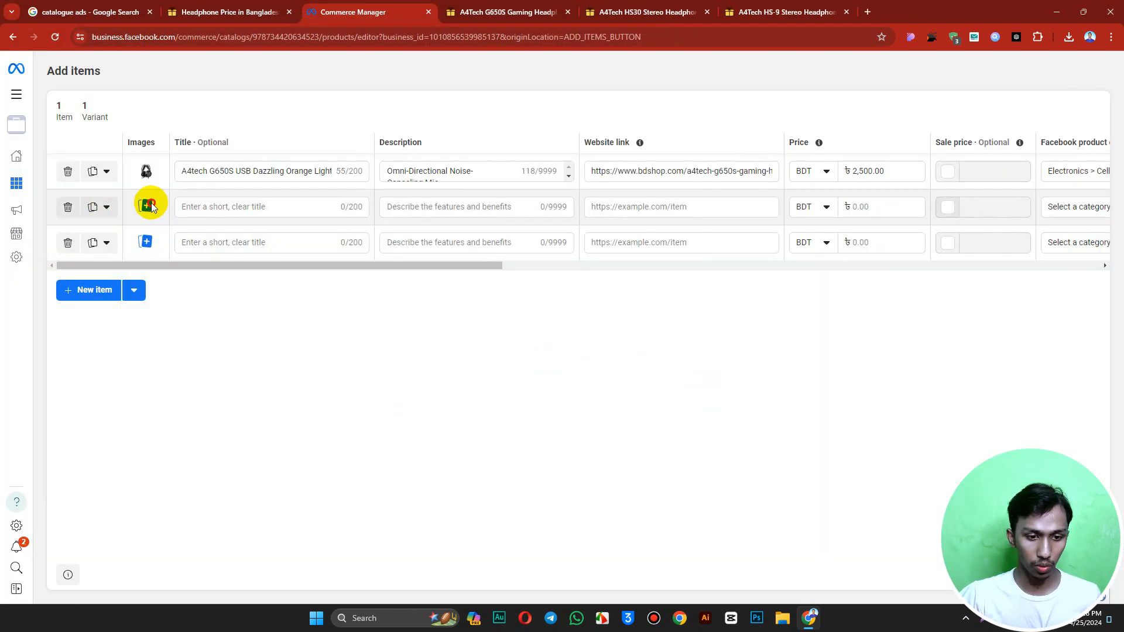
Save xpg_precog_gaming_headset1_1_.jpg as the second item's image and set its title to "A4Tech HS30 3.5mm Comfort Stereo Headphone", copied from the product page.
{"action": "left_click", "coordinate": [148, 205]}
{"action": "left_click", "coordinate": [514, 295]}
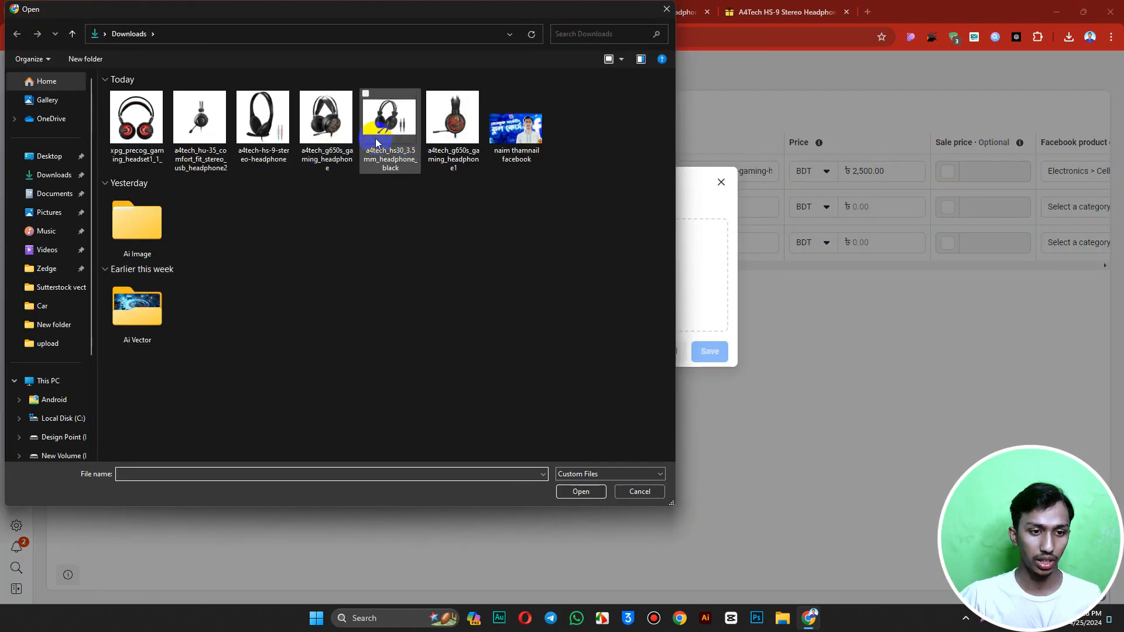
{"action": "double_click", "coordinate": [155, 122]}
{"action": "left_click", "coordinate": [619, 6]}
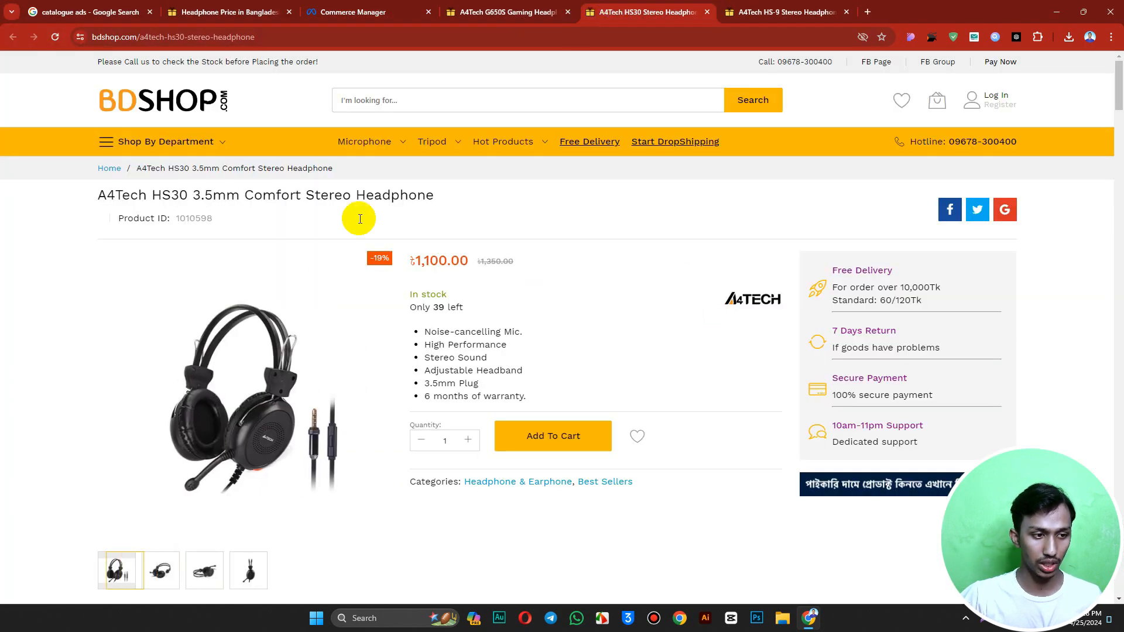
{"action": "left_click_drag", "start_coordinate": [429, 196], "coordinate": [48, 199]}
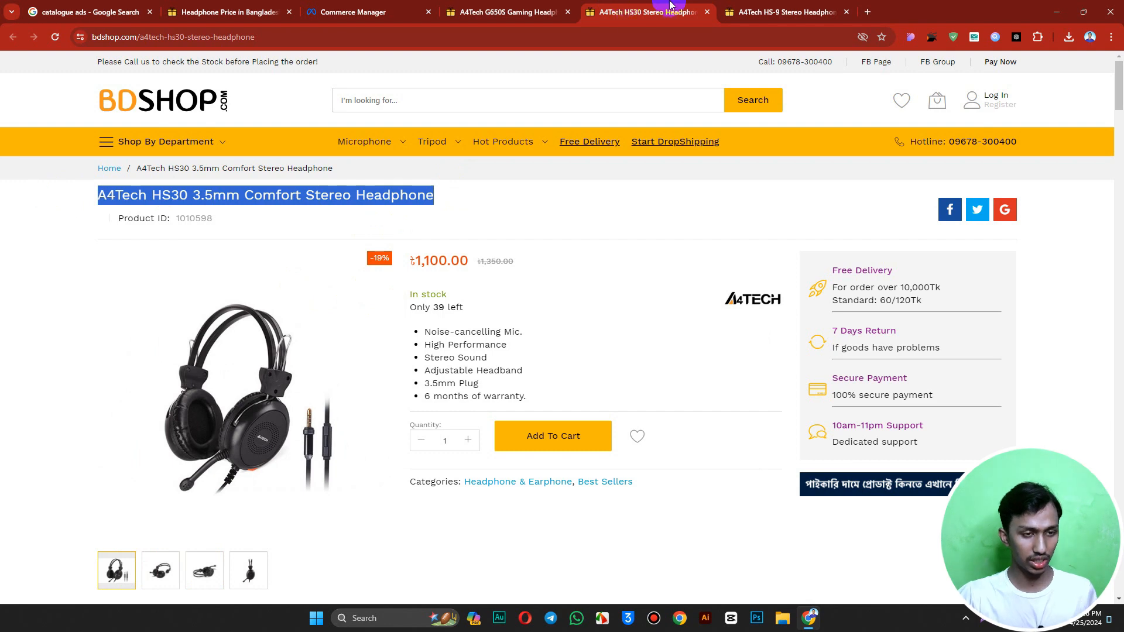
{"action": "left_click", "coordinate": [346, 7]}
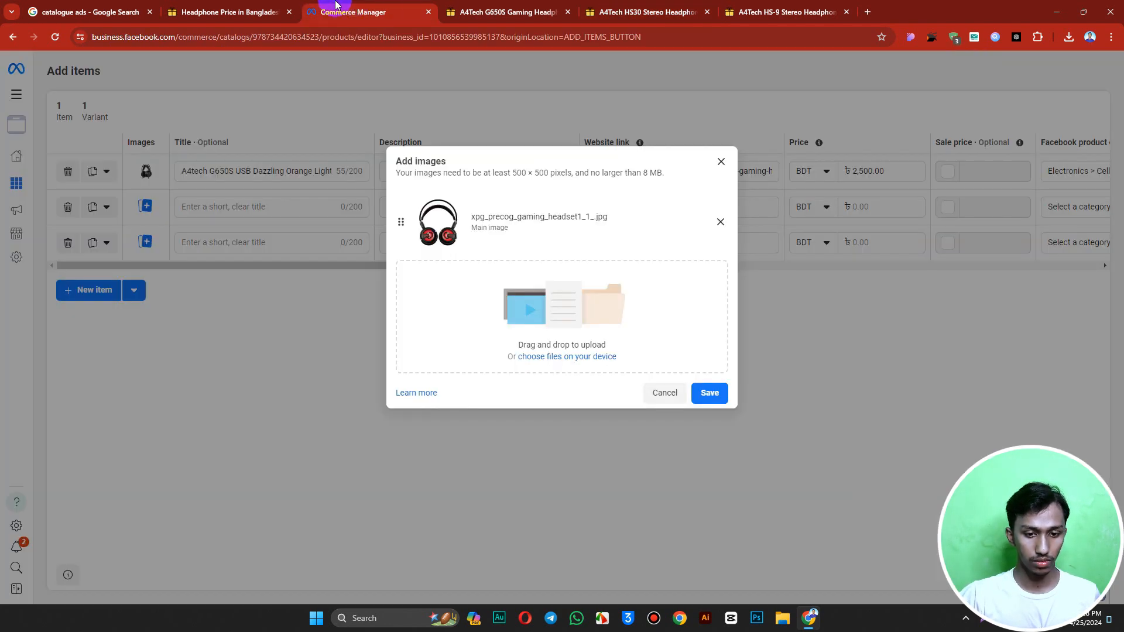
{"action": "left_click", "coordinate": [709, 394]}
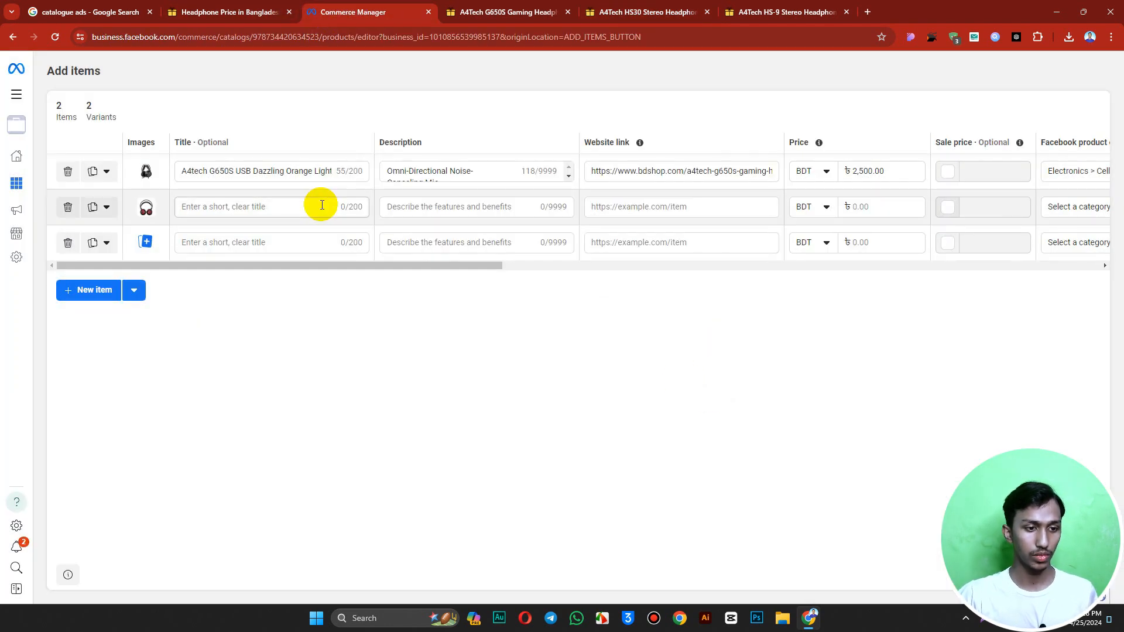
Fill the second item's description with the feature list copied from the HS30 product page, from "Noise-cancelling Mic." to "6 months of warranty.".
{"action": "left_click", "coordinate": [453, 204]}
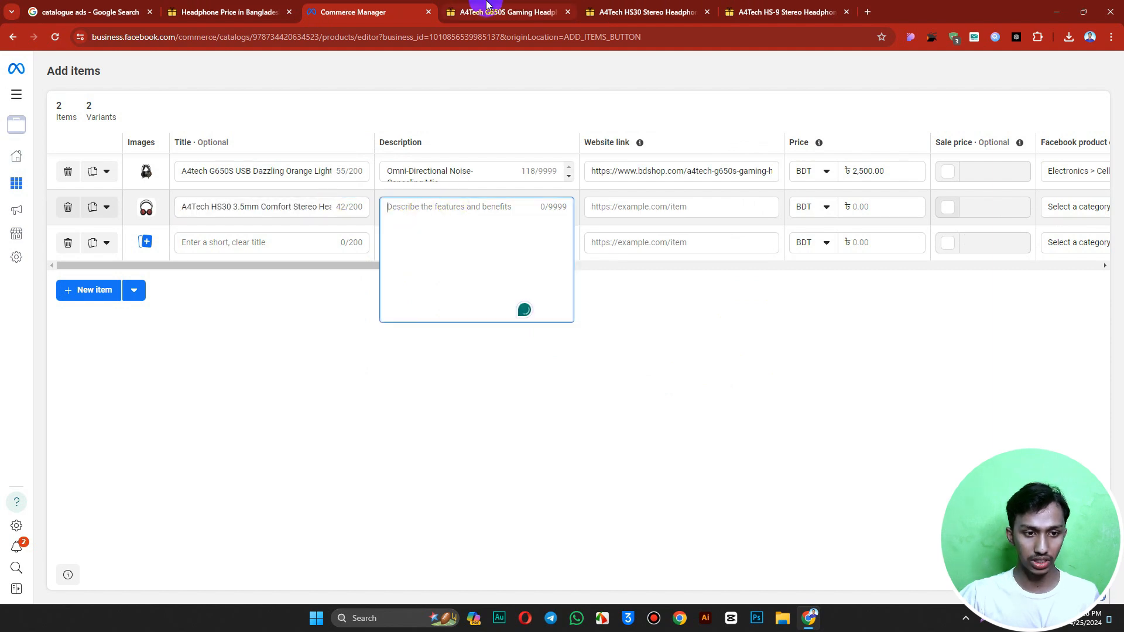
{"action": "left_click", "coordinate": [478, 7]}
{"action": "left_click", "coordinate": [648, 8]}
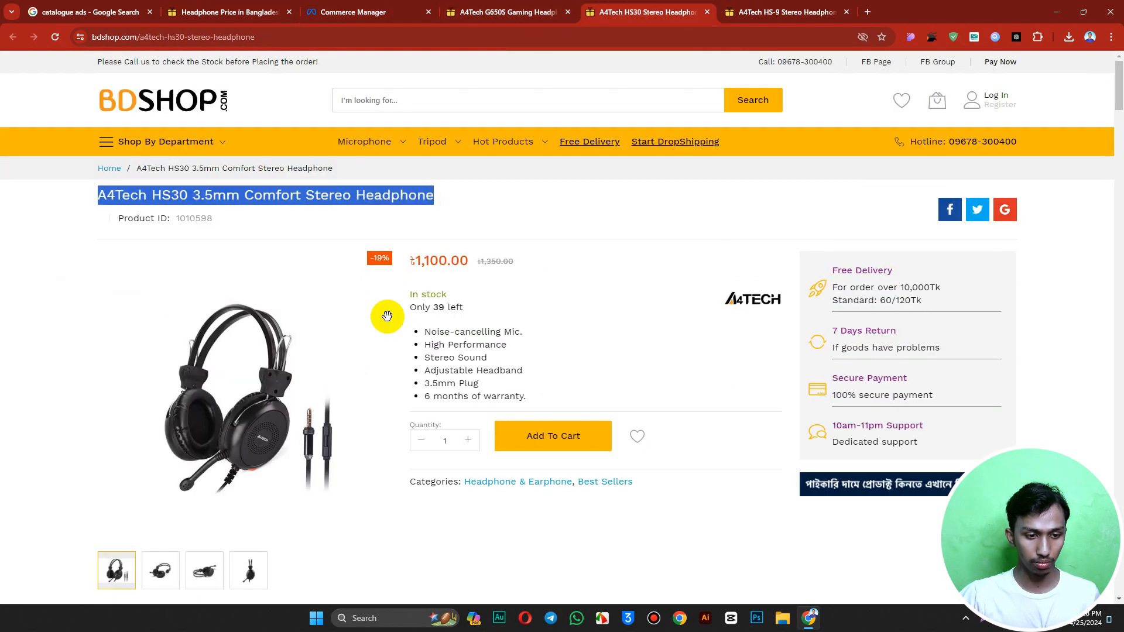
{"action": "left_click_drag", "start_coordinate": [424, 333], "coordinate": [542, 405]}
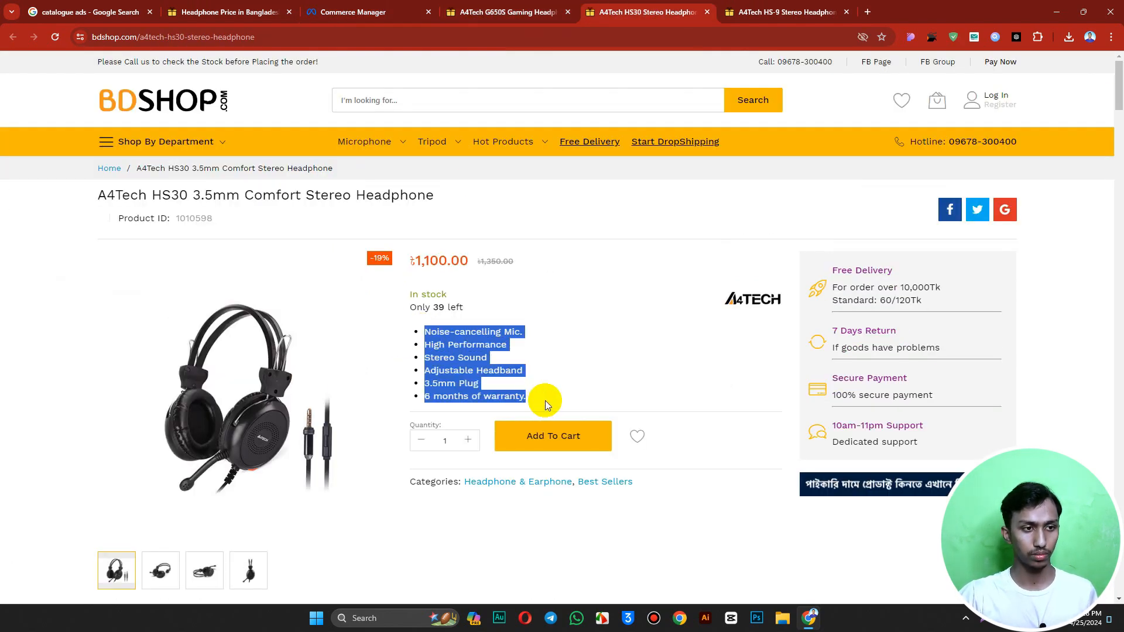
{"action": "left_click", "coordinate": [236, 7]}
{"action": "left_click", "coordinate": [357, 13]}
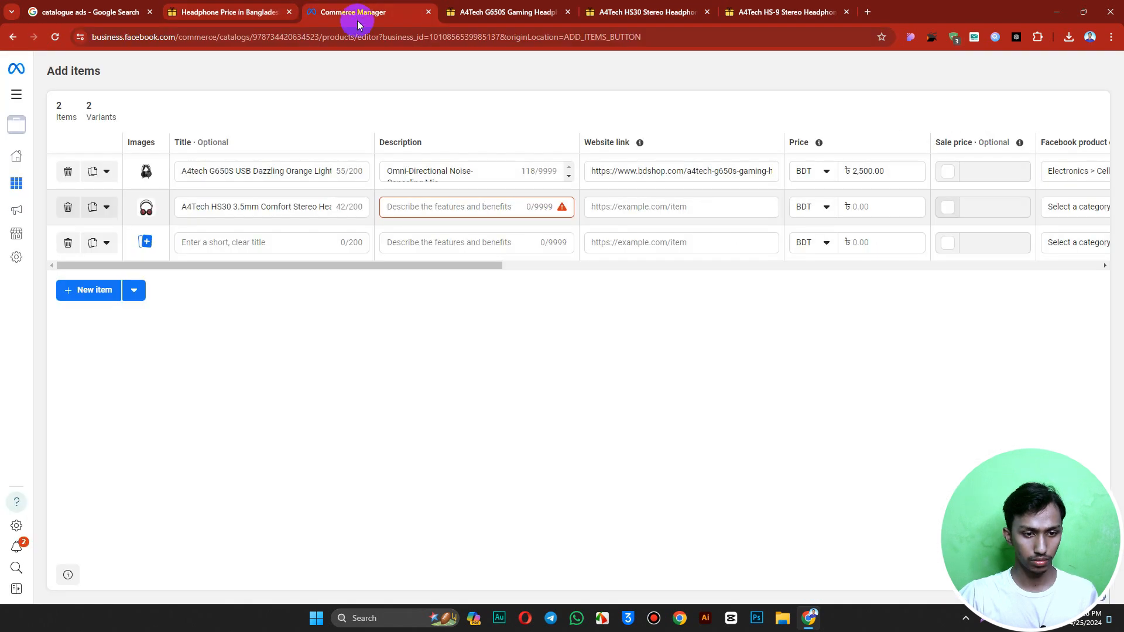
{"action": "right_click", "coordinate": [432, 207]}
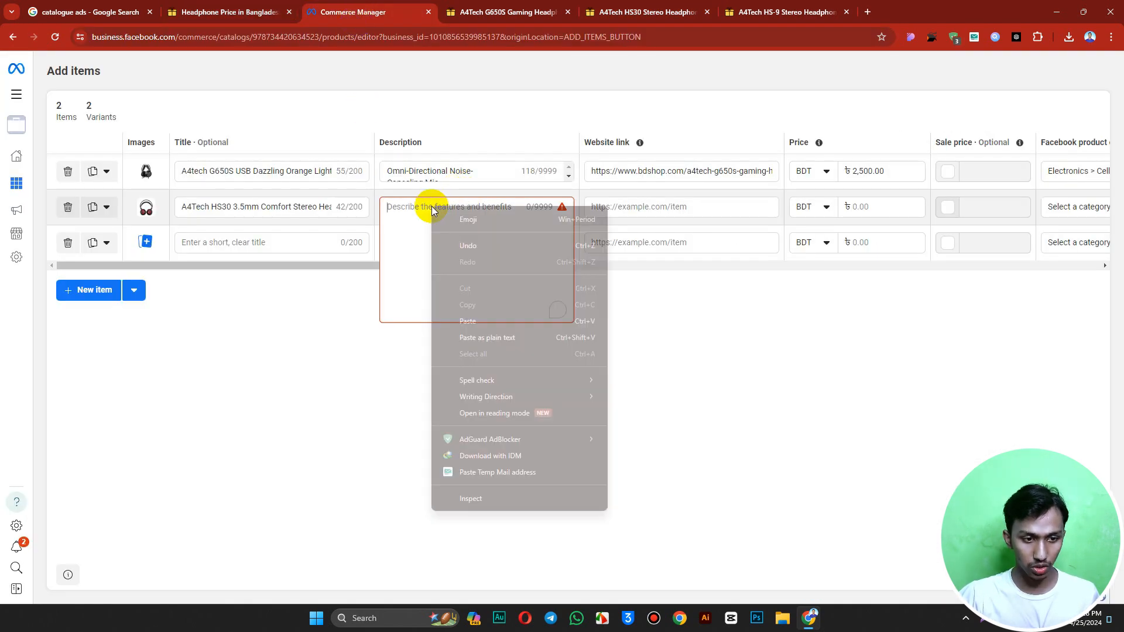
{"action": "left_click", "coordinate": [476, 319]}
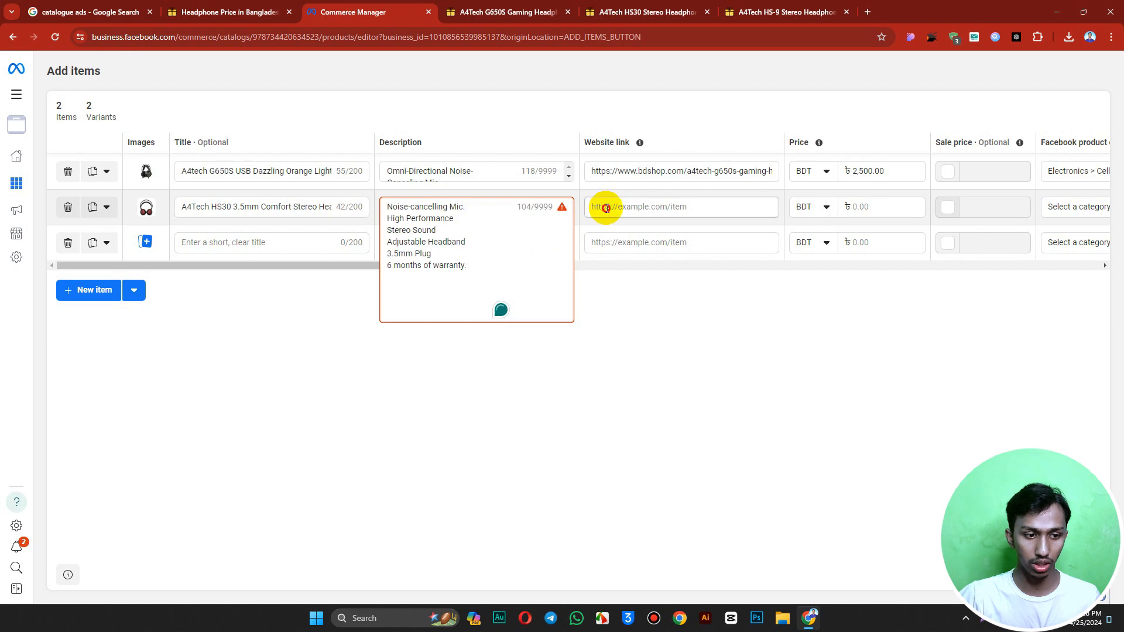
Set the second item's website link to the address copied from the HS30 product page on bdshop.com.
{"action": "left_click", "coordinate": [606, 208]}
{"action": "left_click", "coordinate": [508, 12]}
{"action": "left_click", "coordinate": [647, 11]}
{"action": "left_click", "coordinate": [603, 39]}
{"action": "key", "text": "ctrl+c"}
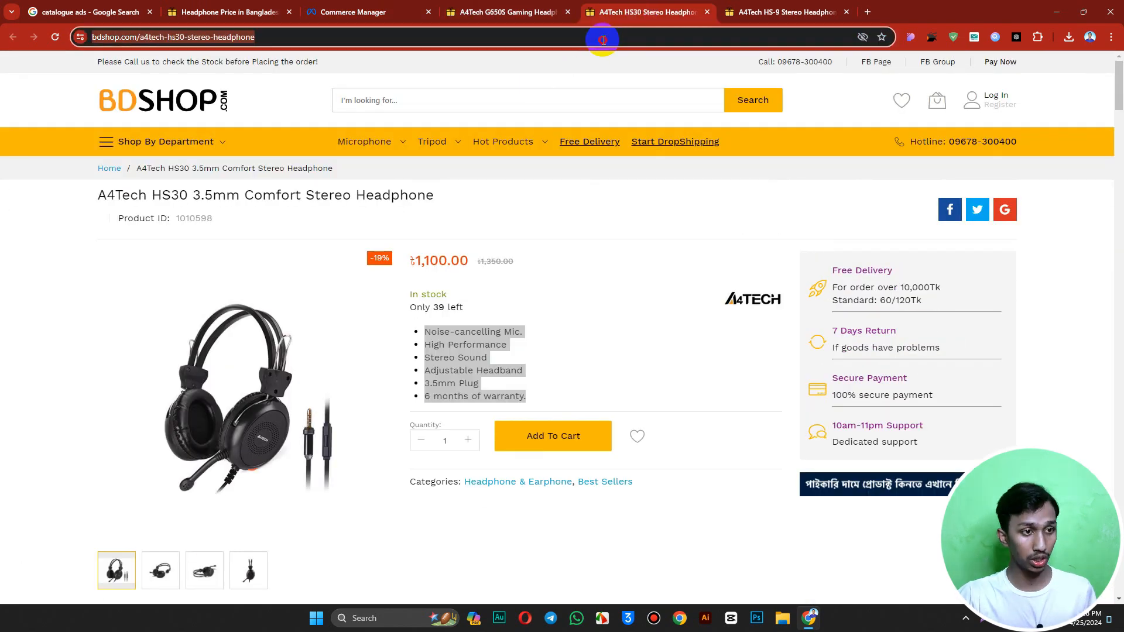
{"action": "left_click", "coordinate": [223, 6]}
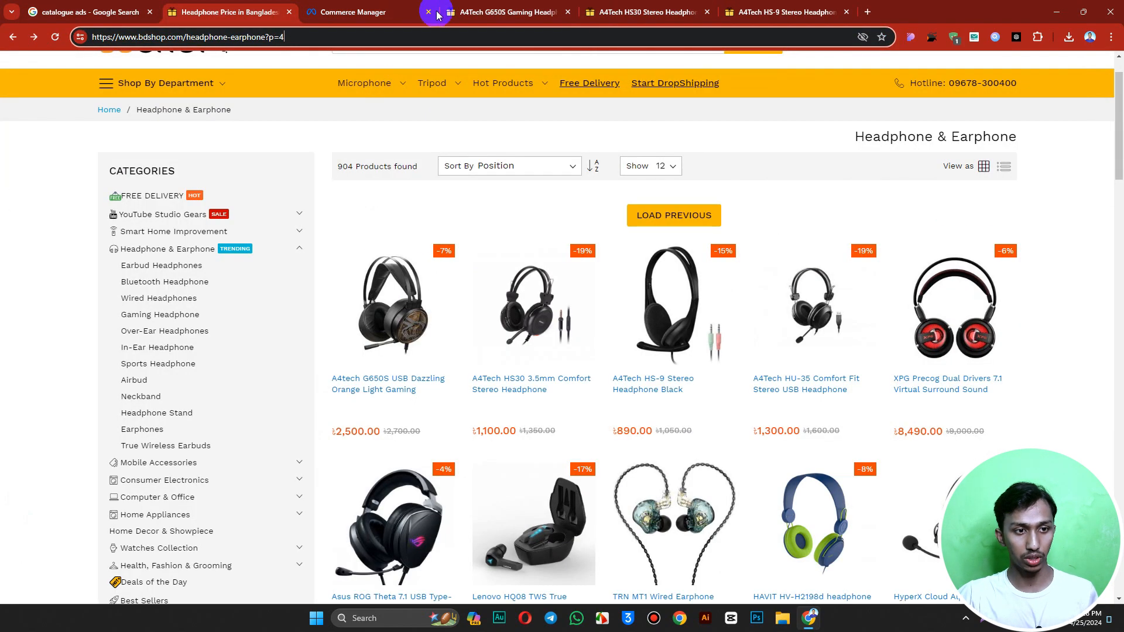
{"action": "left_click", "coordinate": [109, 5]}
{"action": "left_click", "coordinate": [353, 12]}
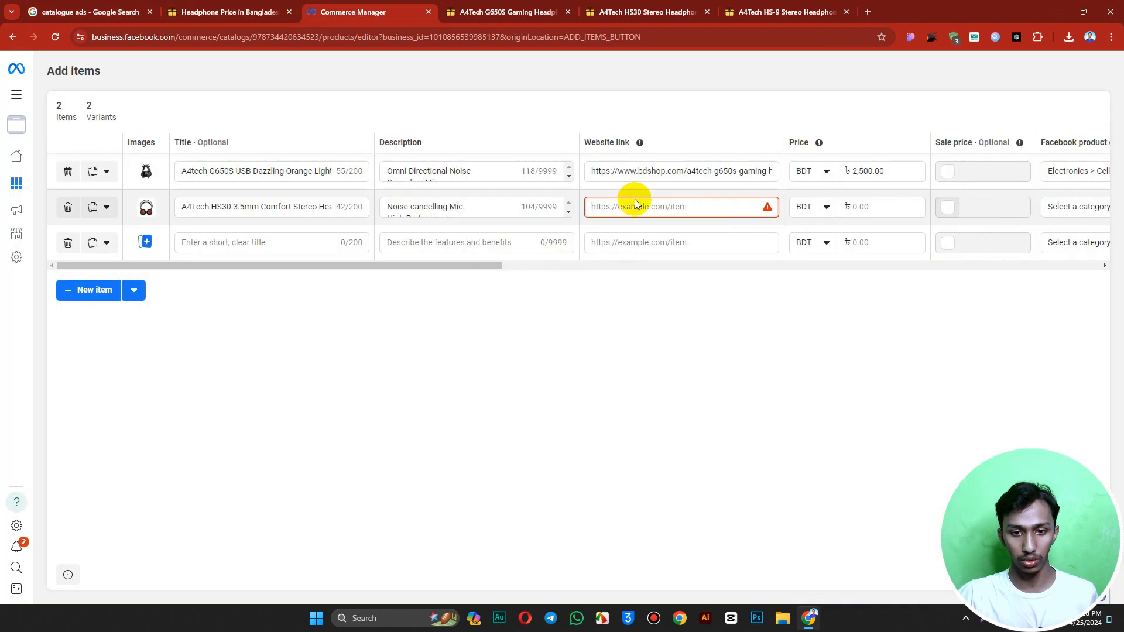
{"action": "key", "text": "ctrl+v"}
Set the second item's price to 2000 BDT and its condition to Used (good).
{"action": "left_click", "coordinate": [872, 205]}
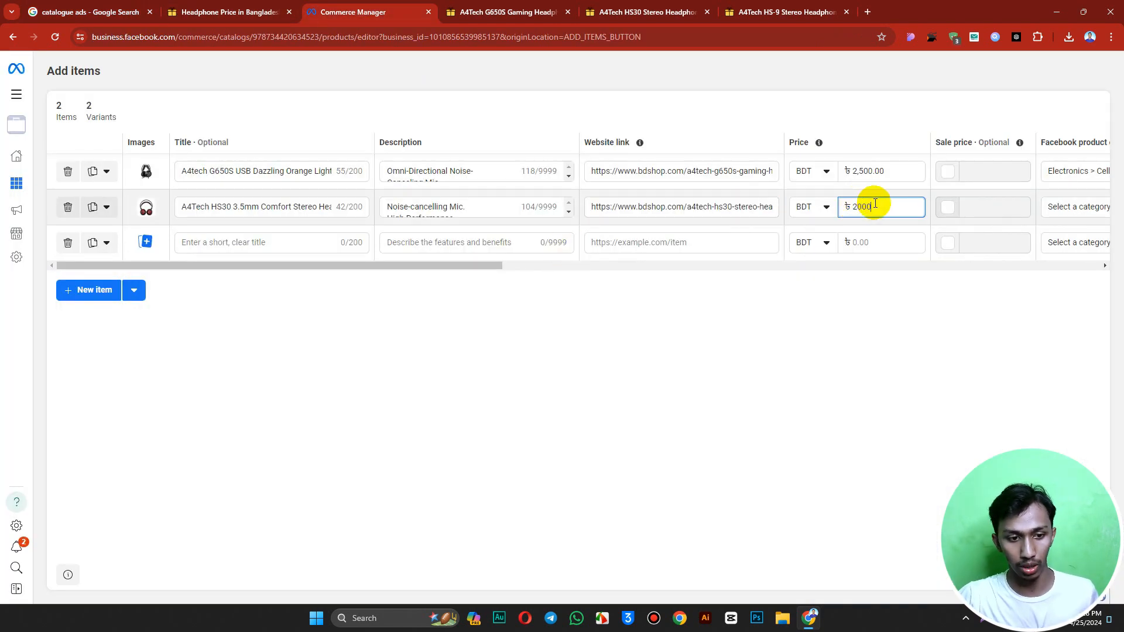
{"action": "left_click_drag", "start_coordinate": [460, 264], "coordinate": [781, 266]}
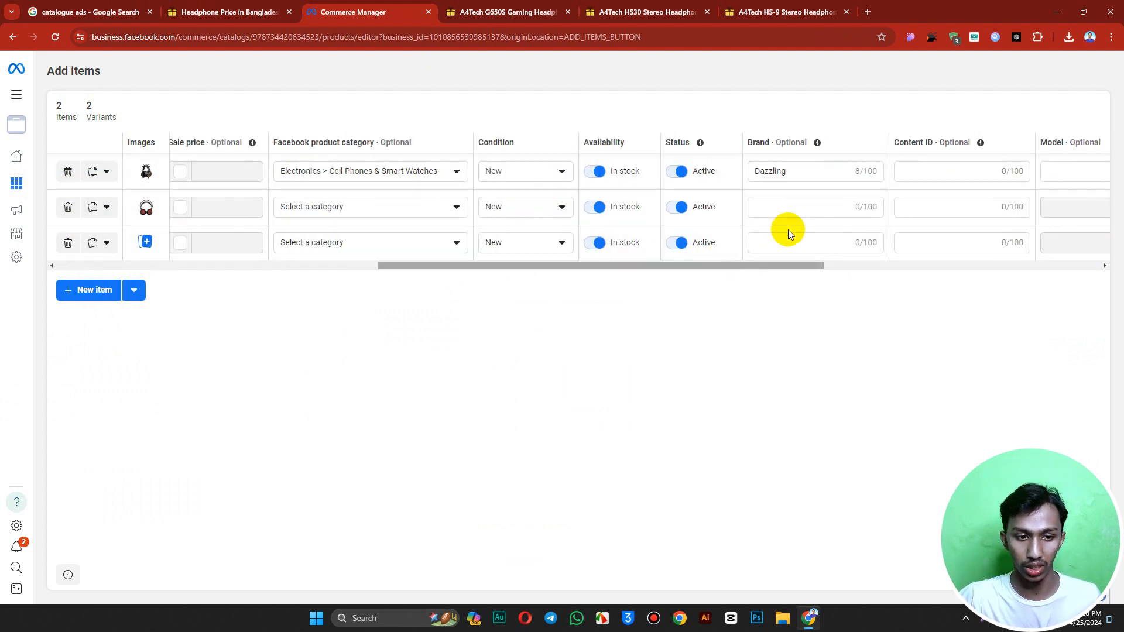
{"action": "left_click", "coordinate": [563, 212]}
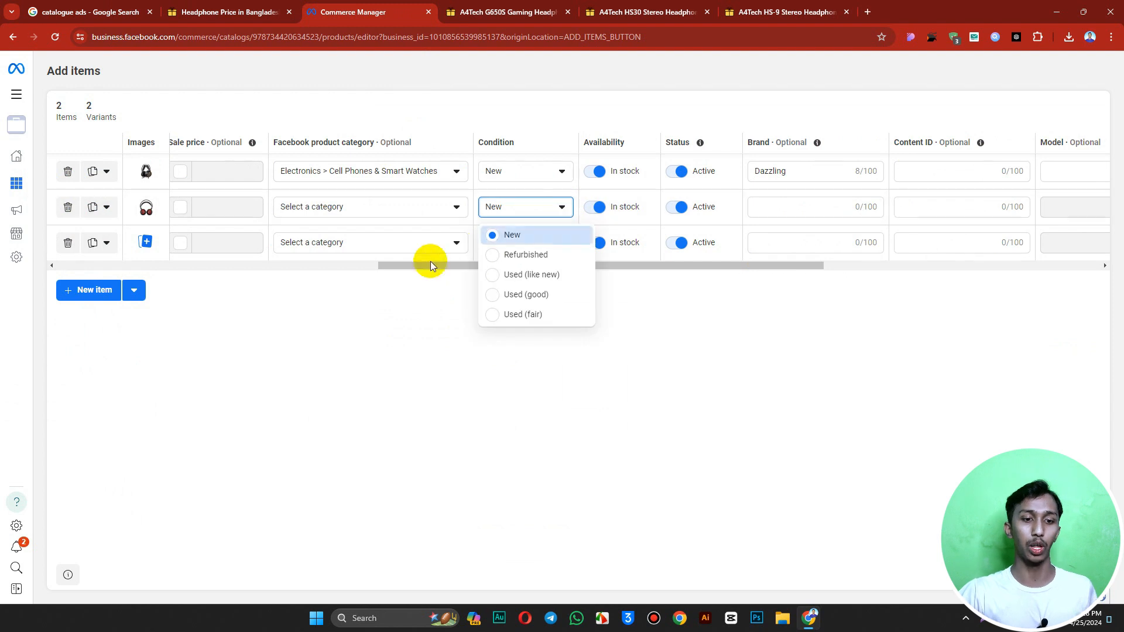
{"action": "left_click", "coordinate": [505, 296]}
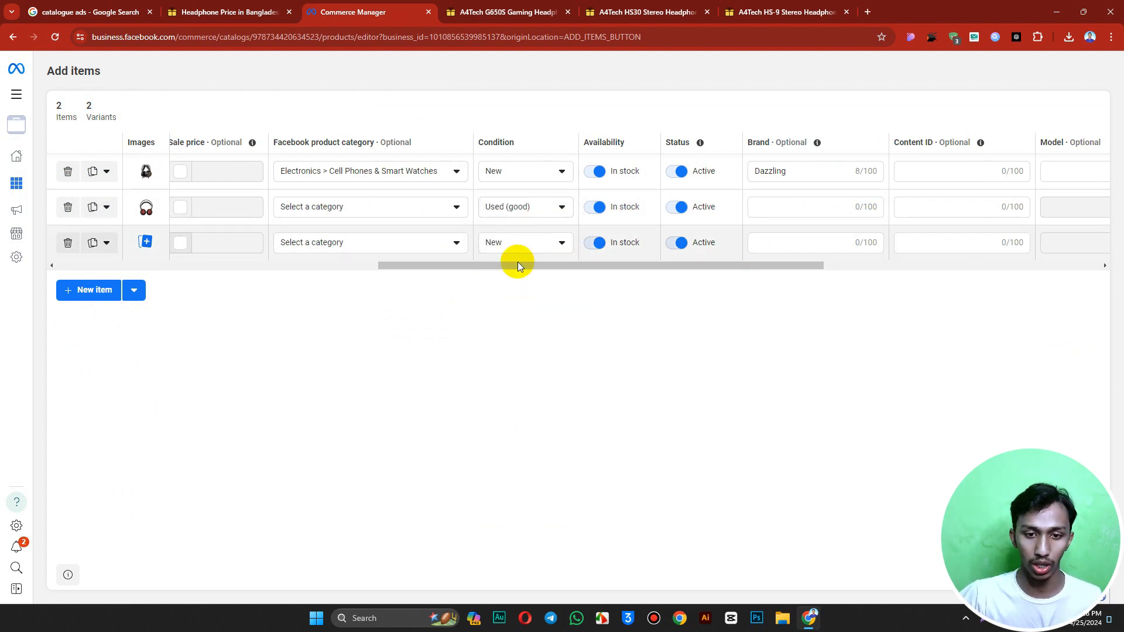
Copy the first item's brand "Dazzling" into the brand fields of the second and third items.
{"action": "left_click_drag", "start_coordinate": [648, 273], "coordinate": [680, 171]}
{"action": "key", "text": "ctrl+c"}
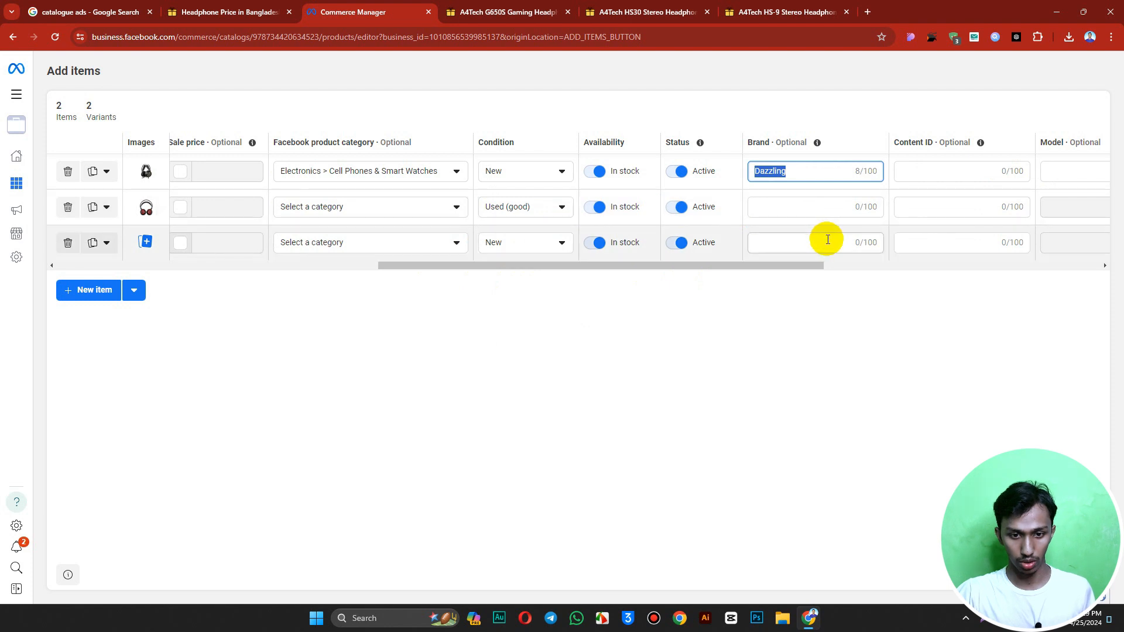
{"action": "left_click", "coordinate": [795, 208]}
{"action": "key", "text": "ctrl+v"}
{"action": "left_click", "coordinate": [789, 240]}
{"action": "key", "text": "ctrl+v"}
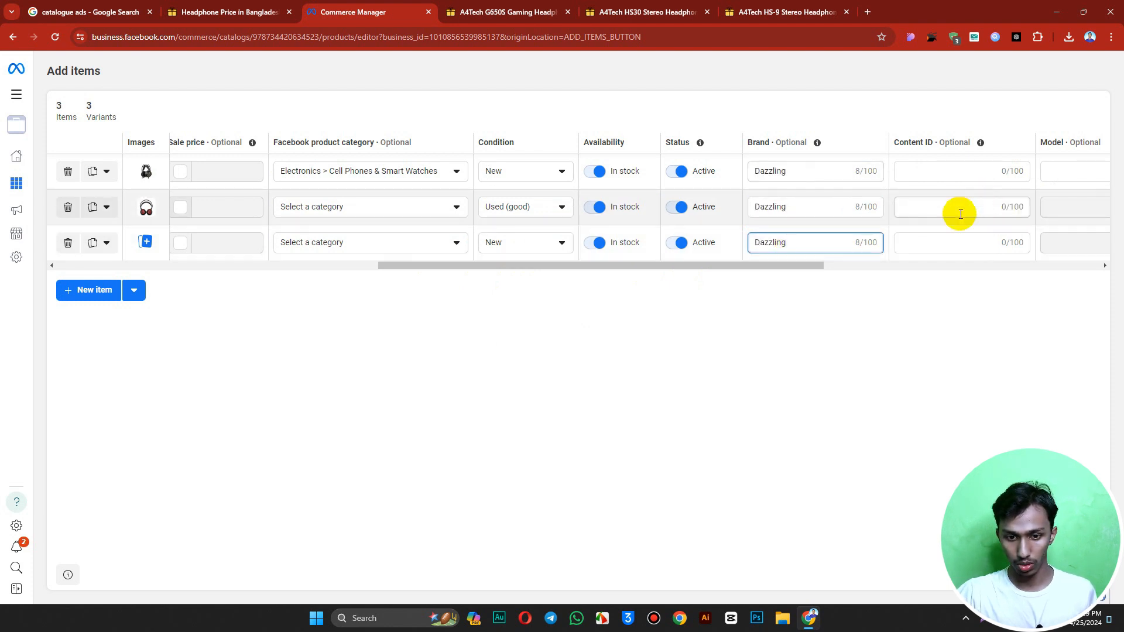
Copy the first item's color text "Black, white, red" and try to select the second item's color field.
{"action": "left_click_drag", "start_coordinate": [816, 274], "coordinate": [990, 256]}
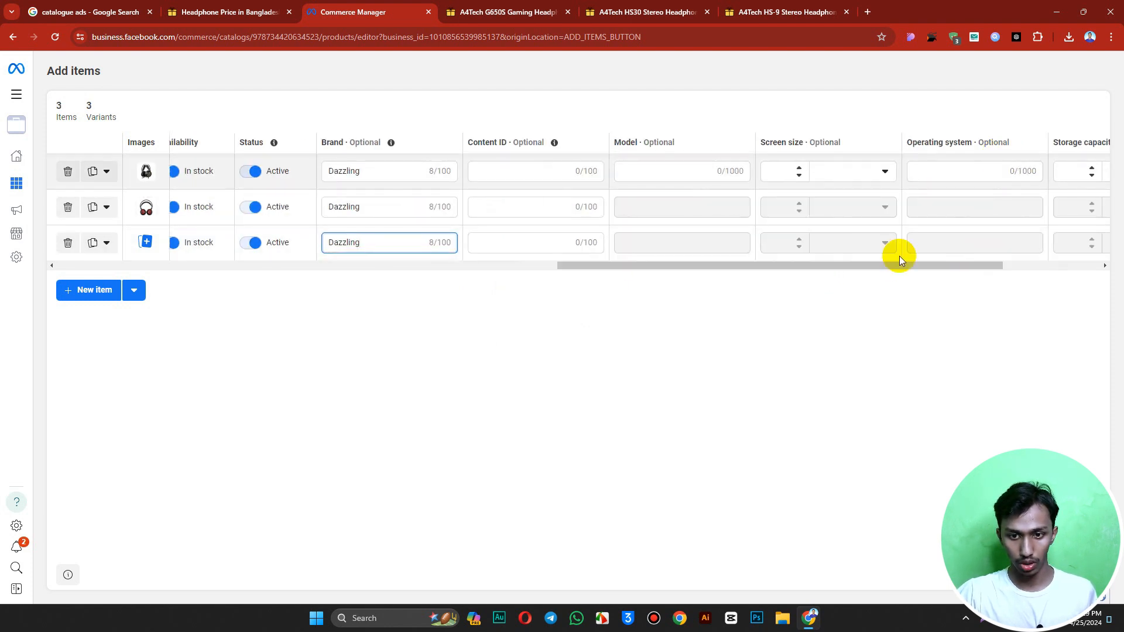
{"action": "left_click", "coordinate": [911, 269]}
{"action": "left_click_drag", "start_coordinate": [912, 269], "coordinate": [1089, 263]}
{"action": "left_click_drag", "start_coordinate": [1035, 171], "coordinate": [943, 221]}
{"action": "left_click", "coordinate": [986, 205]}
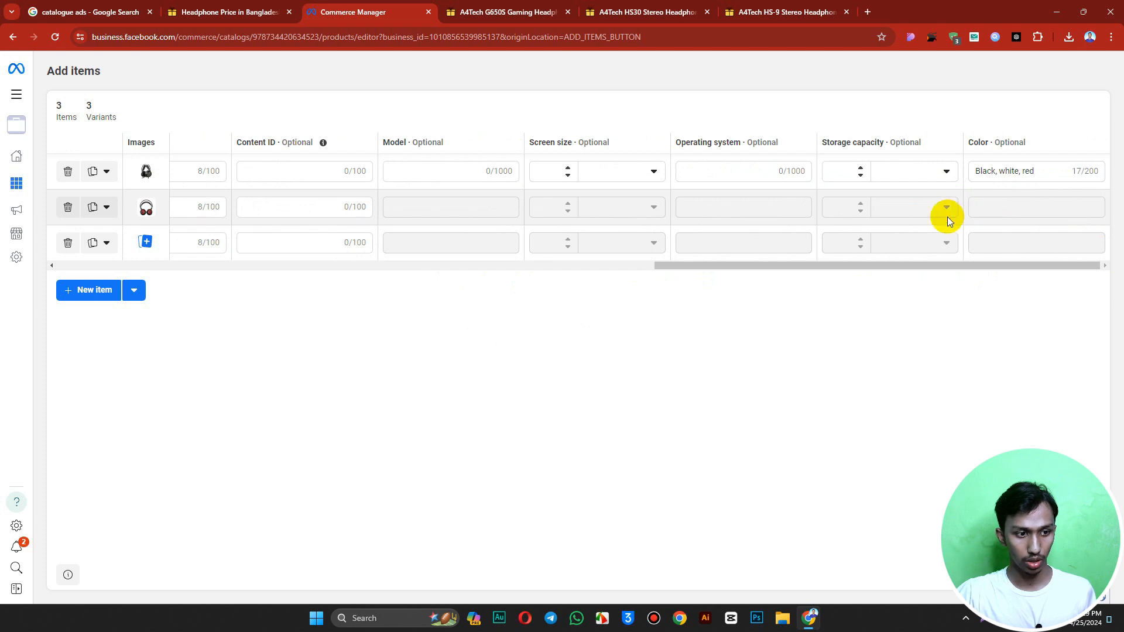
Set the second item's Facebook product category to Electronics > Cell Phones & Smart Watches.
{"action": "left_click_drag", "start_coordinate": [690, 262], "coordinate": [228, 281]}
{"action": "left_click", "coordinate": [752, 207]}
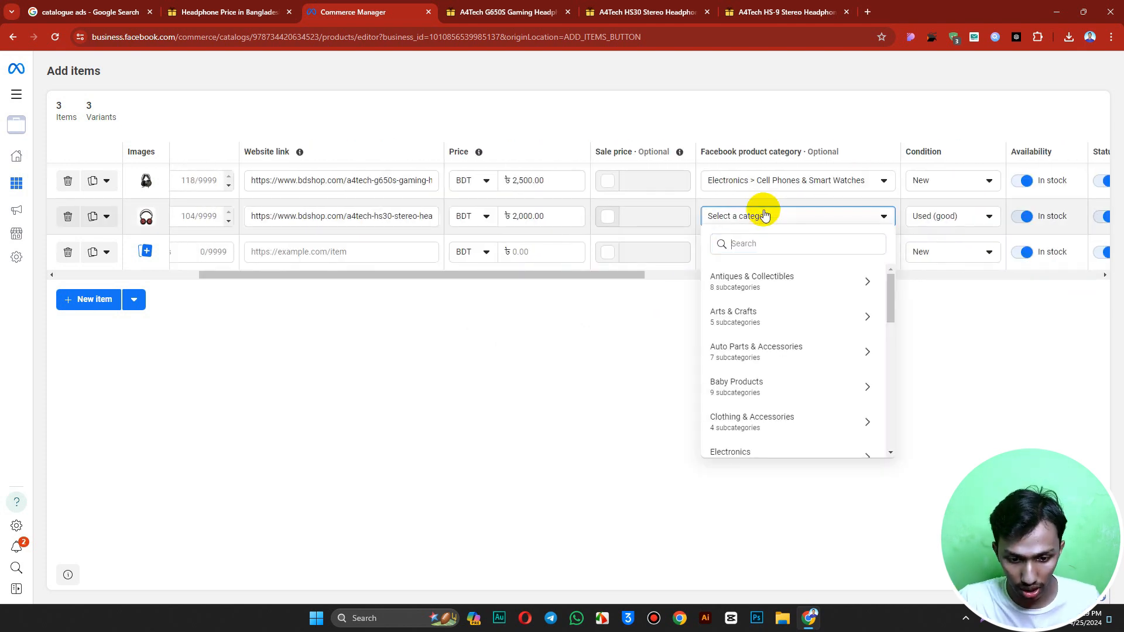
{"action": "scroll", "coordinate": [770, 327], "scroll_direction": "down", "scroll_amount": 1}
{"action": "scroll", "coordinate": [760, 374], "scroll_direction": "down", "scroll_amount": 1}
{"action": "left_click", "coordinate": [748, 394]}
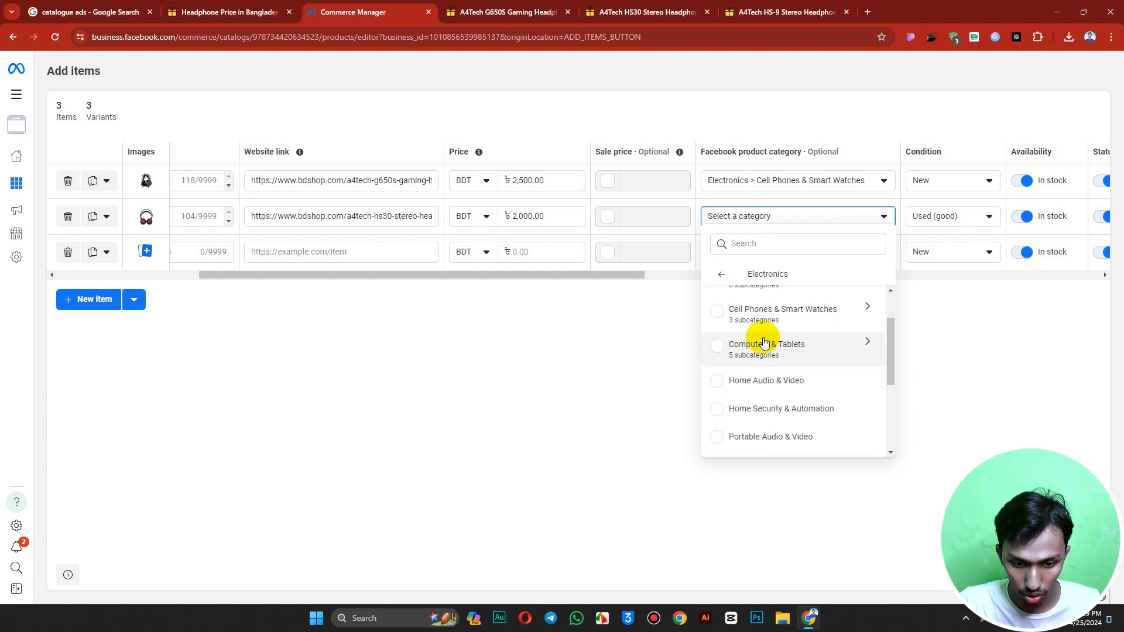
{"action": "scroll", "coordinate": [802, 328], "scroll_direction": "up", "scroll_amount": 2}
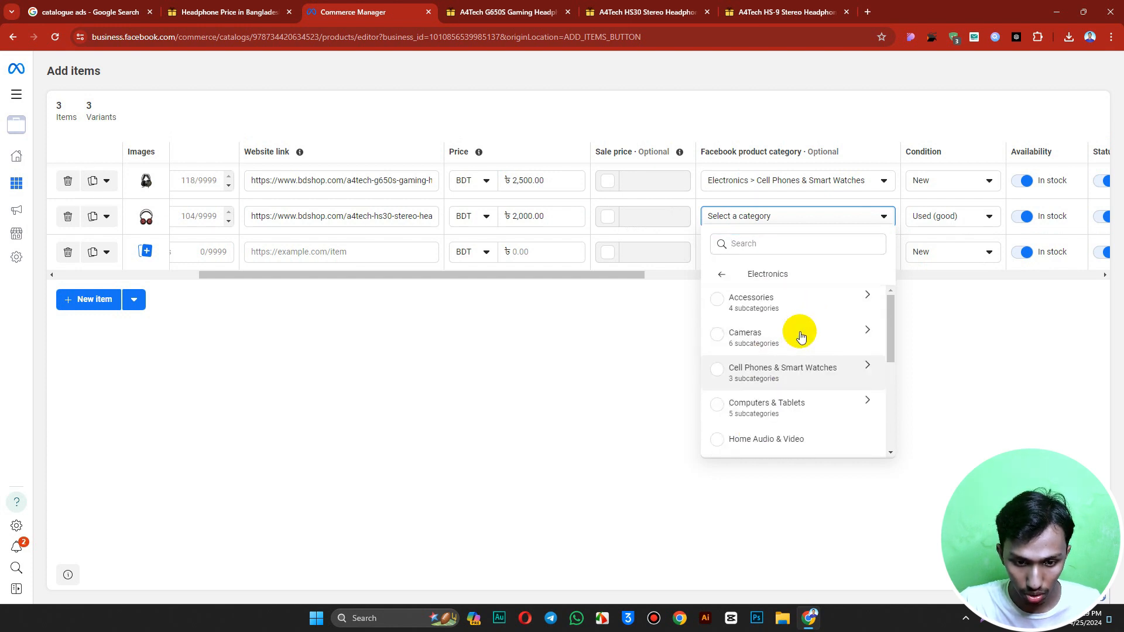
{"action": "left_click", "coordinate": [825, 382]}
Set the third item's Facebook product category to Electronics > Cell Phones & Smart Watches.
{"action": "left_click", "coordinate": [776, 251]}
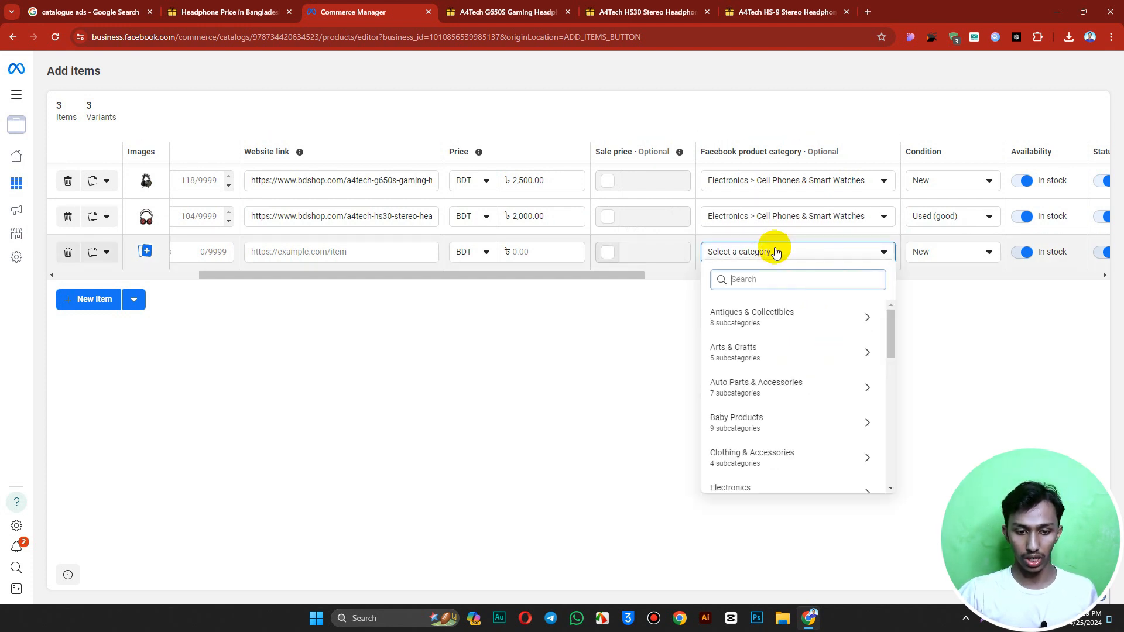
{"action": "scroll", "coordinate": [770, 433], "scroll_direction": "down", "scroll_amount": 1}
{"action": "left_click", "coordinate": [770, 431]}
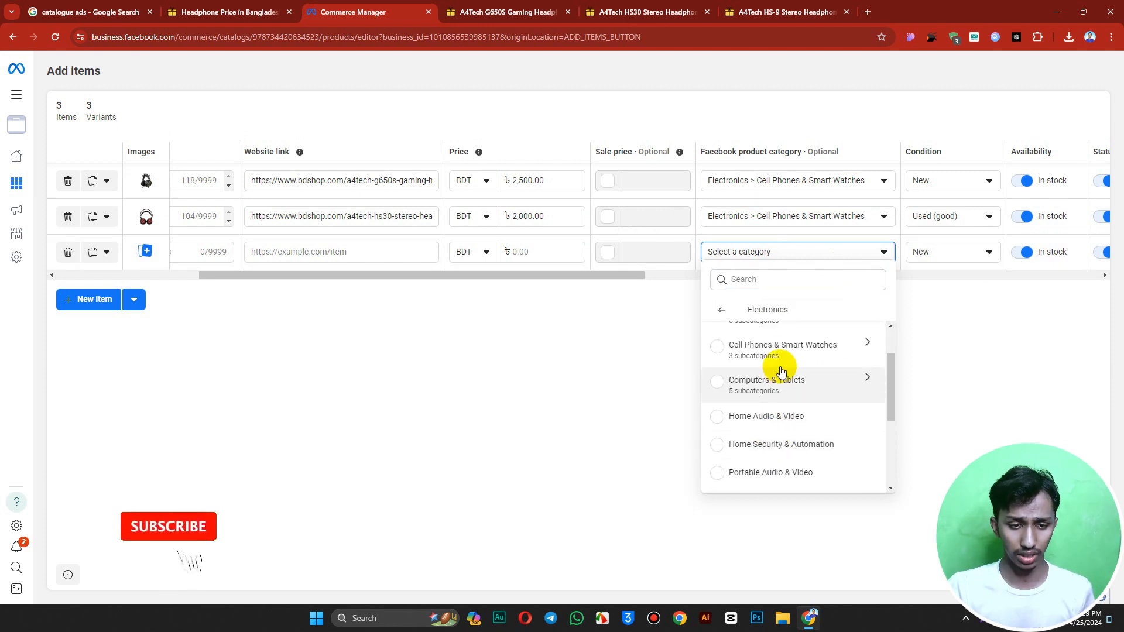
{"action": "scroll", "coordinate": [761, 363], "scroll_direction": "up", "scroll_amount": 2}
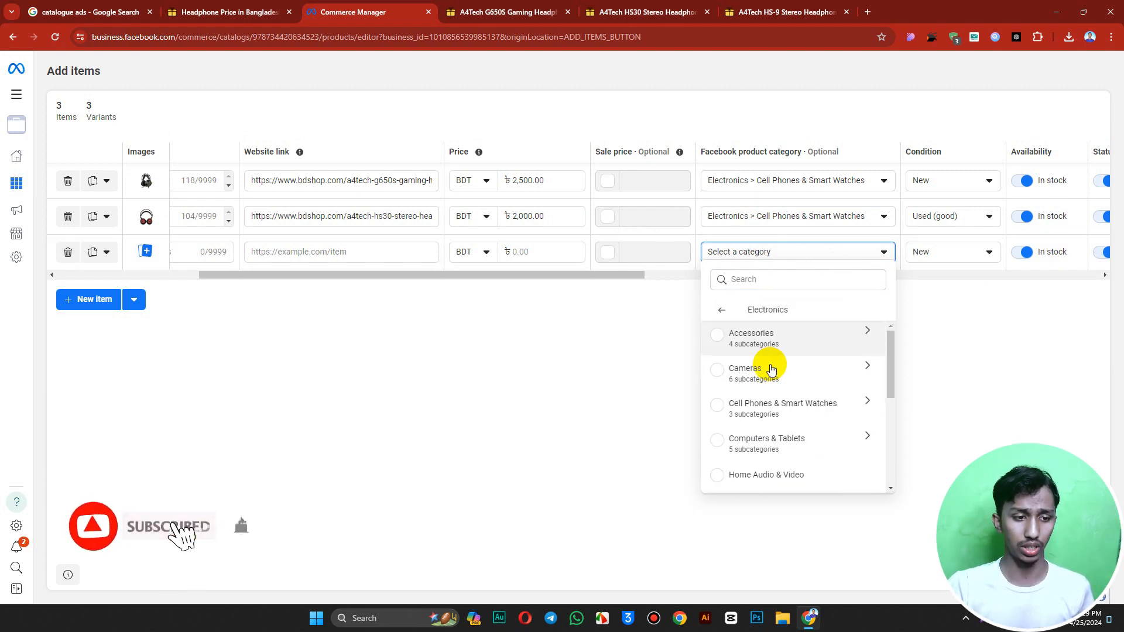
{"action": "left_click", "coordinate": [786, 417]}
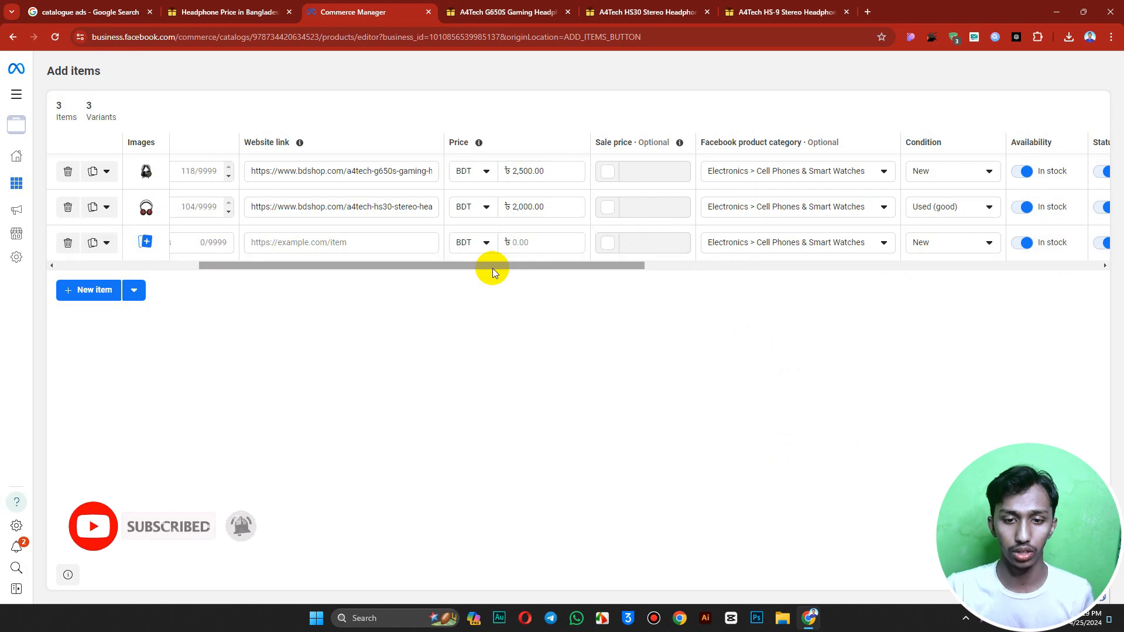
Paste the copied color text "Black, white, red" into the color fields of the second and third items.
{"action": "left_click_drag", "start_coordinate": [493, 268], "coordinate": [1016, 267]}
{"action": "left_click", "coordinate": [1019, 208]}
{"action": "key", "text": "ctrl+v"}
{"action": "left_click", "coordinate": [997, 243]}
{"action": "key", "text": "ctrl+v"}
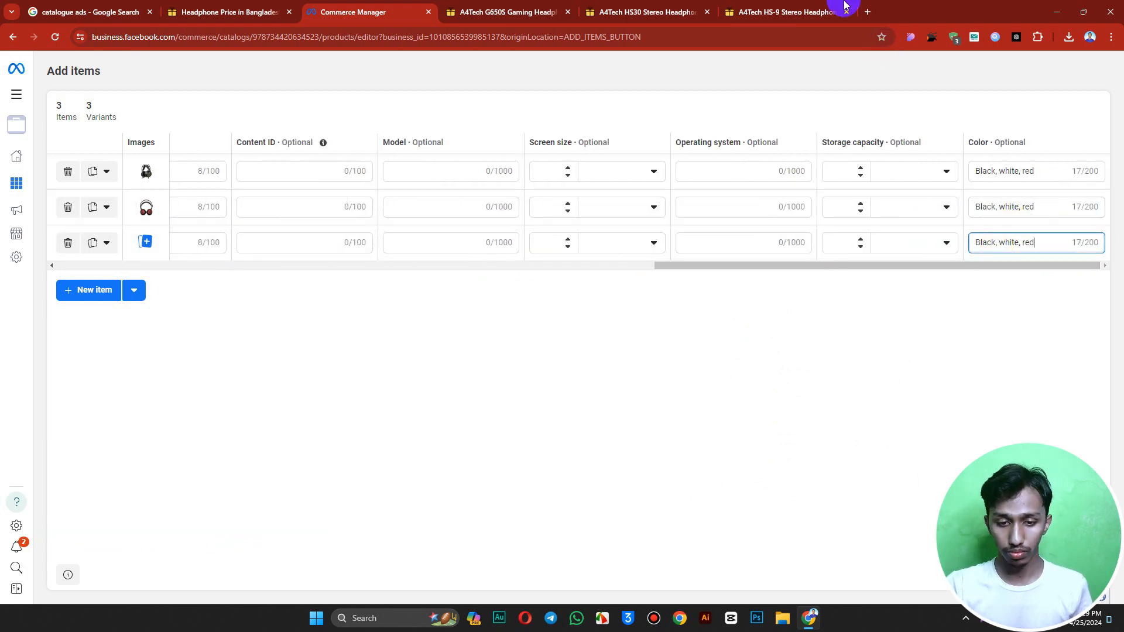
Set the third item's website link to the address copied from the HS-9 product page on bdshop.com.
{"action": "left_click", "coordinate": [832, 12]}
{"action": "left_click", "coordinate": [423, 39]}
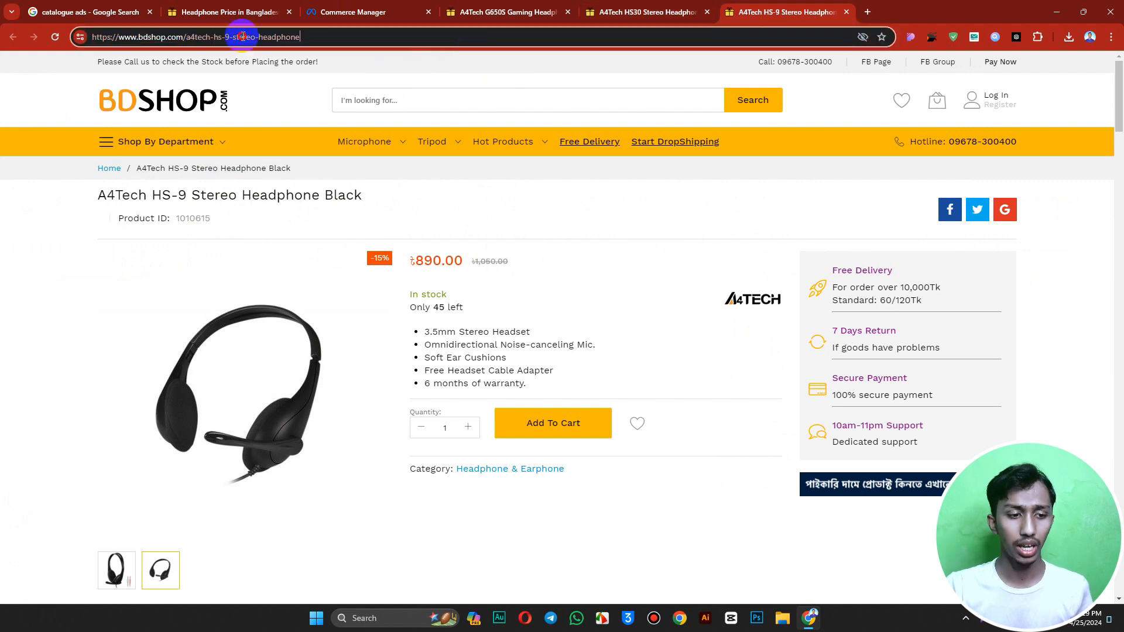
{"action": "left_click", "coordinate": [275, 10]}
{"action": "left_click", "coordinate": [355, 9]}
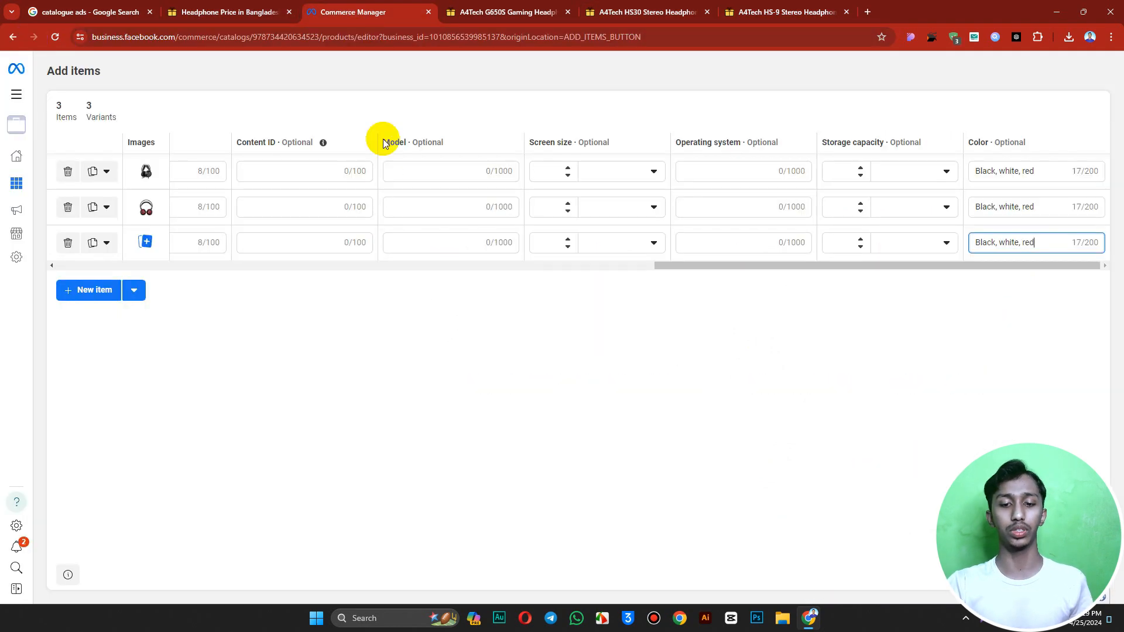
{"action": "left_click_drag", "start_coordinate": [677, 274], "coordinate": [255, 263]}
{"action": "left_click", "coordinate": [338, 238]}
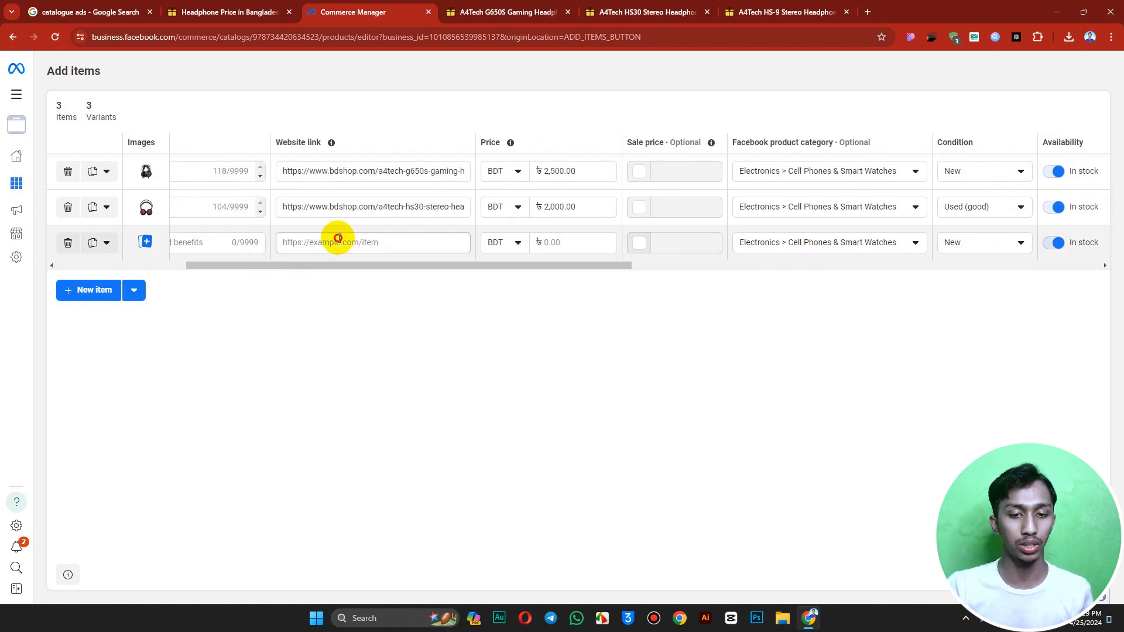
{"action": "key", "text": "ctrl+v"}
Copy the name "A4Tech HS-9 Stereo Headphone Black" from its product page into the third item's description.
{"action": "left_click", "coordinate": [784, 12]}
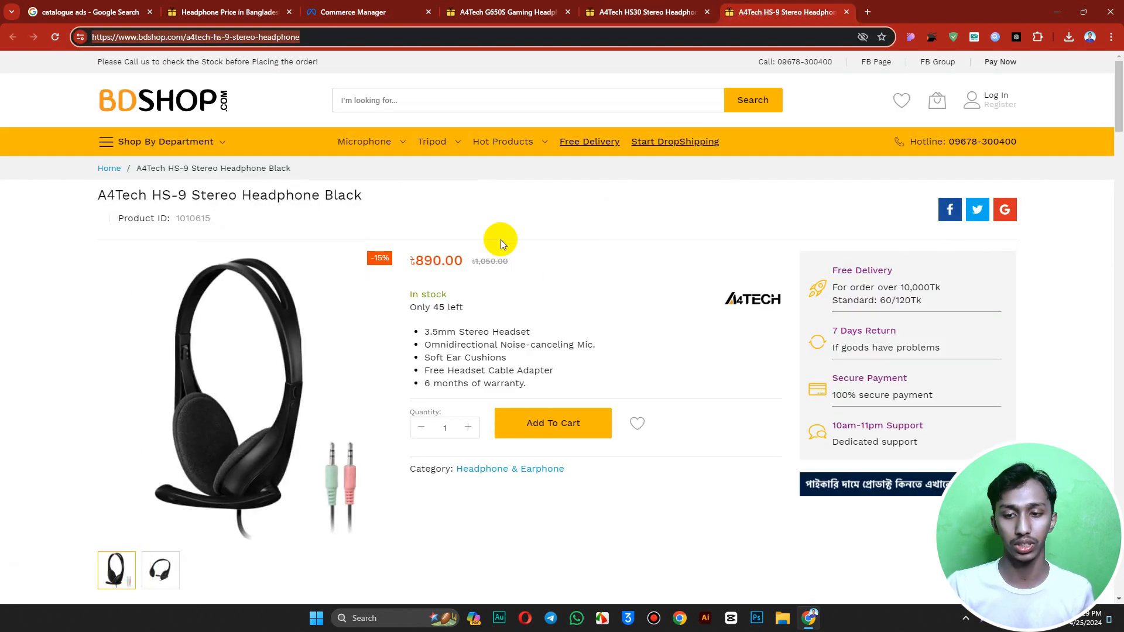
{"action": "left_click_drag", "start_coordinate": [361, 198], "coordinate": [82, 190]}
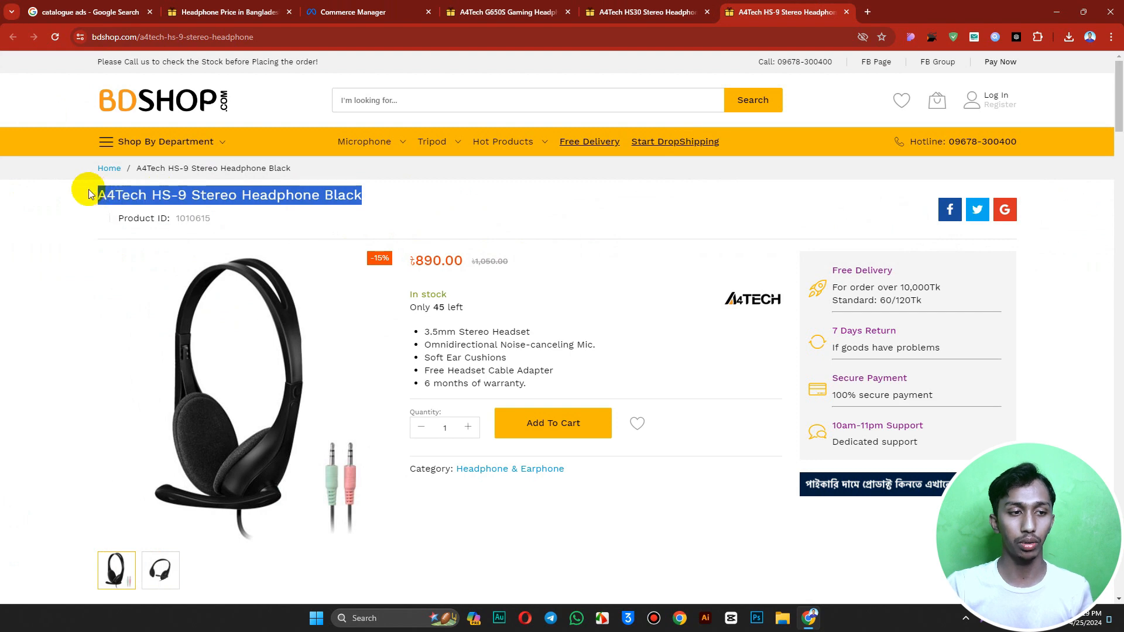
{"action": "left_click", "coordinate": [337, 11]}
{"action": "scroll", "coordinate": [234, 252], "scroll_direction": "left", "scroll_amount": 5}
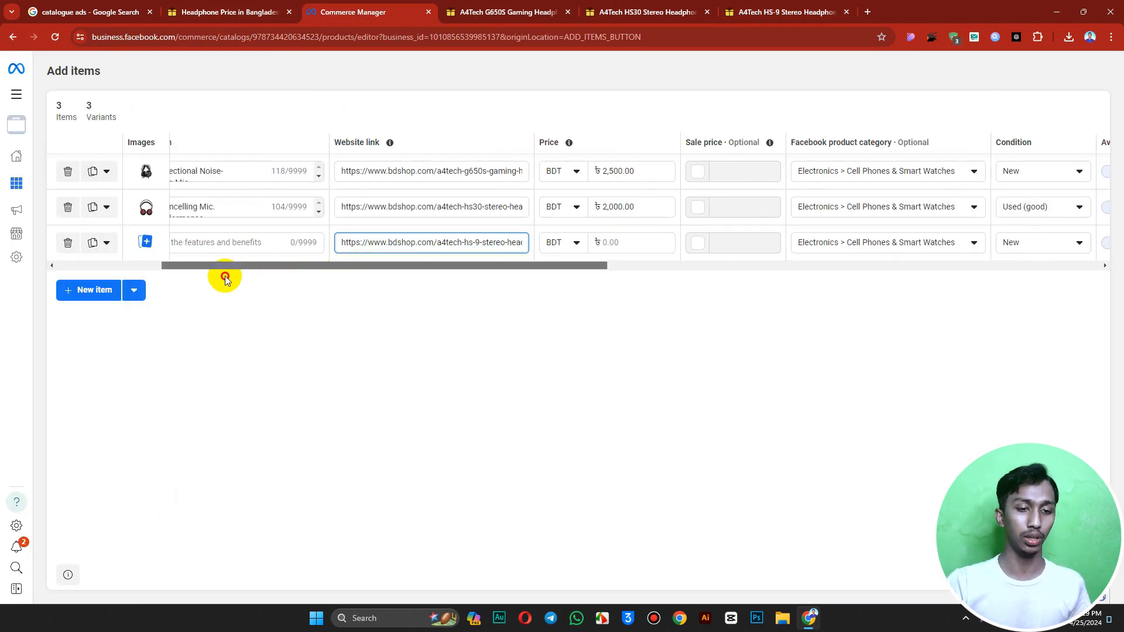
{"action": "left_click", "coordinate": [285, 246]}
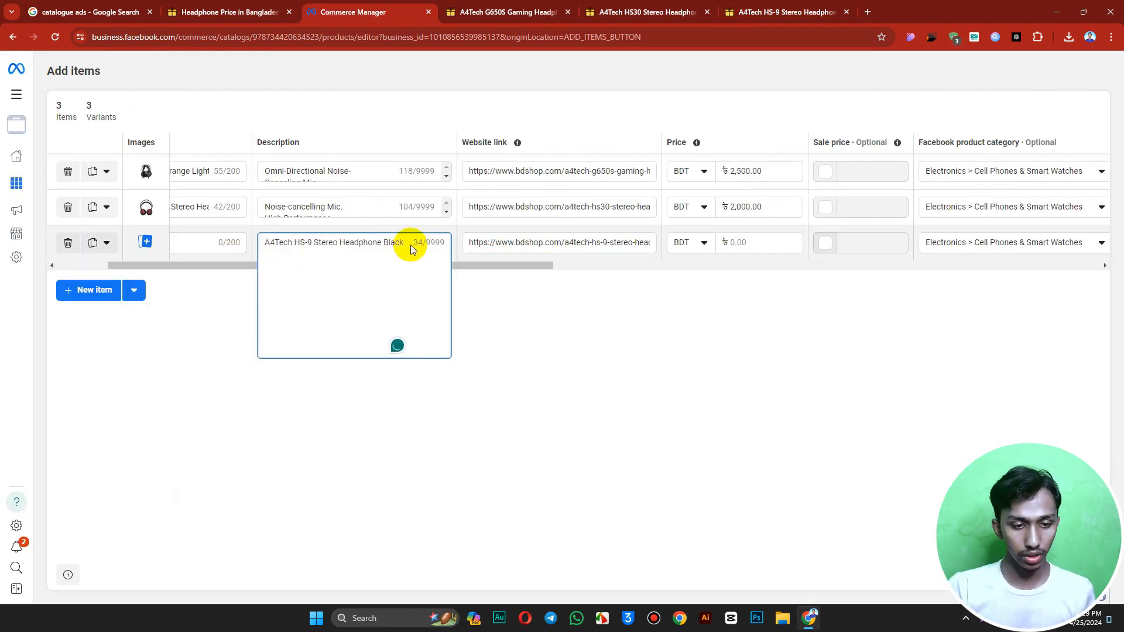
{"action": "left_click_drag", "start_coordinate": [410, 243], "coordinate": [32, 257]}
{"action": "left_click", "coordinate": [375, 351]}
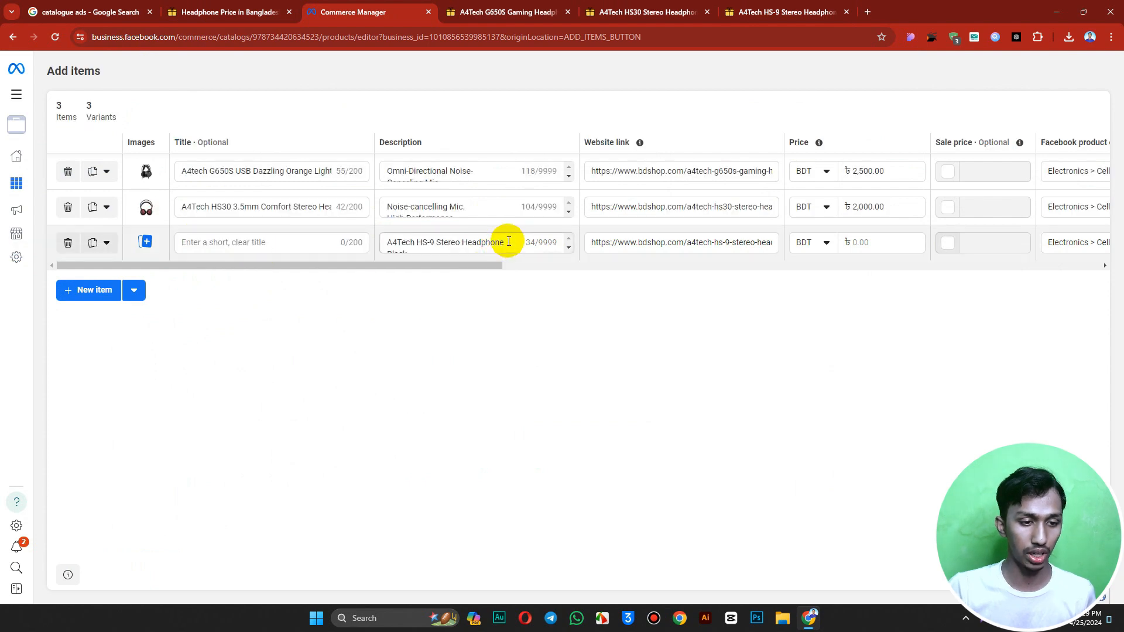
Move the product name from the third item's description into its title.
{"action": "left_click", "coordinate": [418, 246]}
{"action": "left_click_drag", "start_coordinate": [390, 243], "coordinate": [536, 242]}
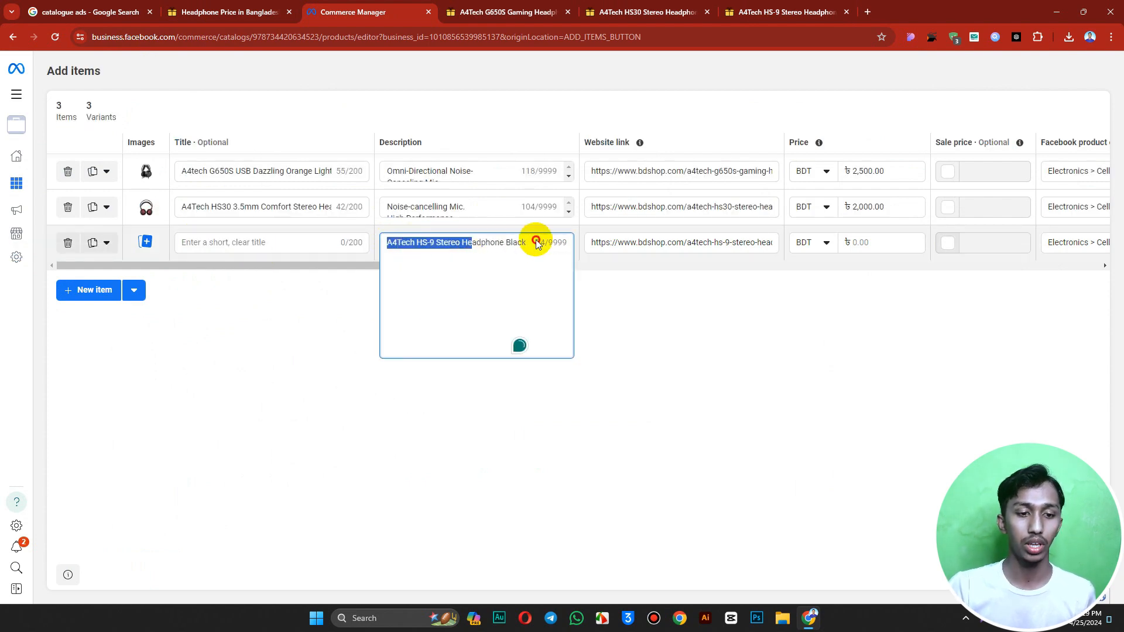
{"action": "left_click", "coordinate": [254, 240]}
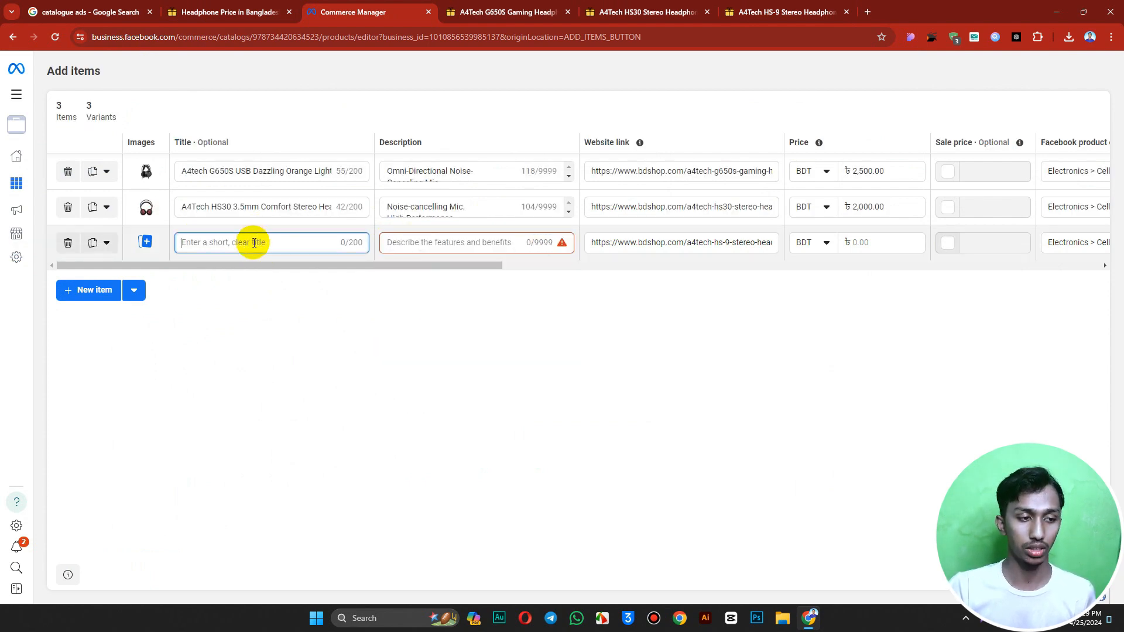
Add the image a4tech_hu-35_comfort_fit_stereo_usb_headphone2.jpg from Downloads to the third item and save it.
{"action": "left_click", "coordinate": [145, 243]}
{"action": "left_click", "coordinate": [486, 258]}
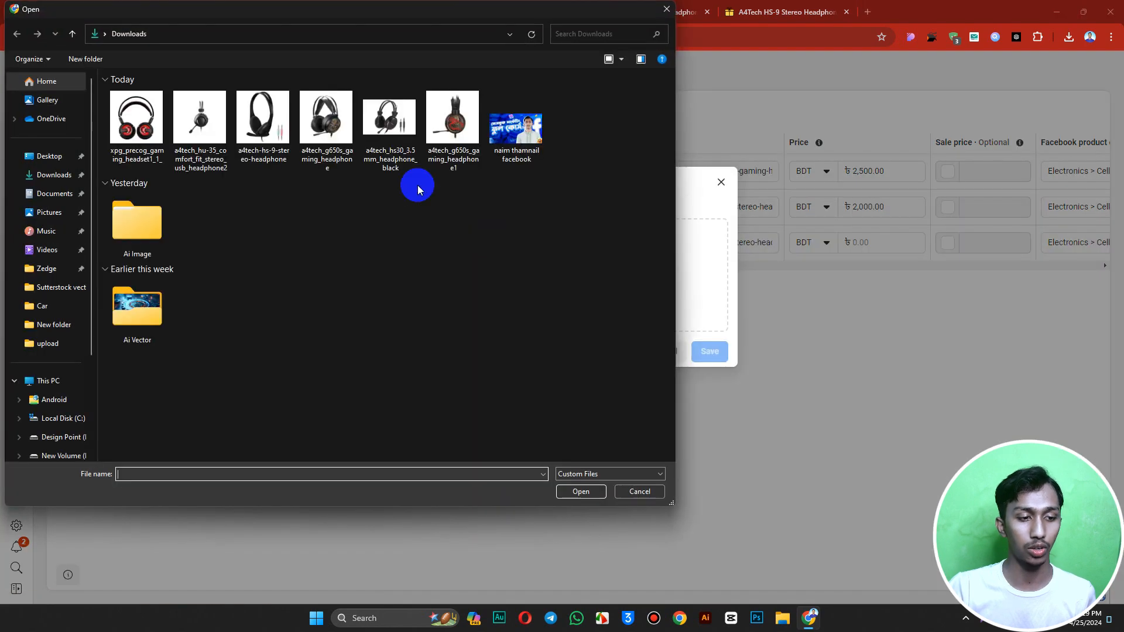
{"action": "double_click", "coordinate": [209, 118]}
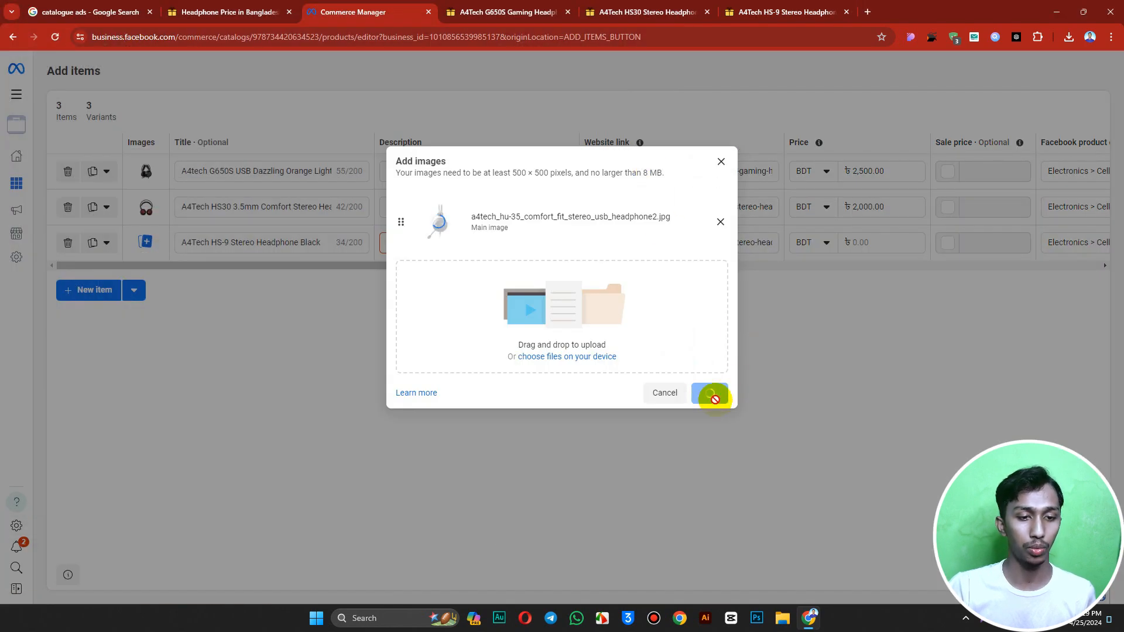
{"action": "left_click", "coordinate": [713, 395]}
Fill the third item's description with the feature list copied from the HS-9 product page, from "3.5mm Stereo Headset" to "6 months of warranty.".
{"action": "left_click_drag", "start_coordinate": [404, 264], "coordinate": [447, 265]}
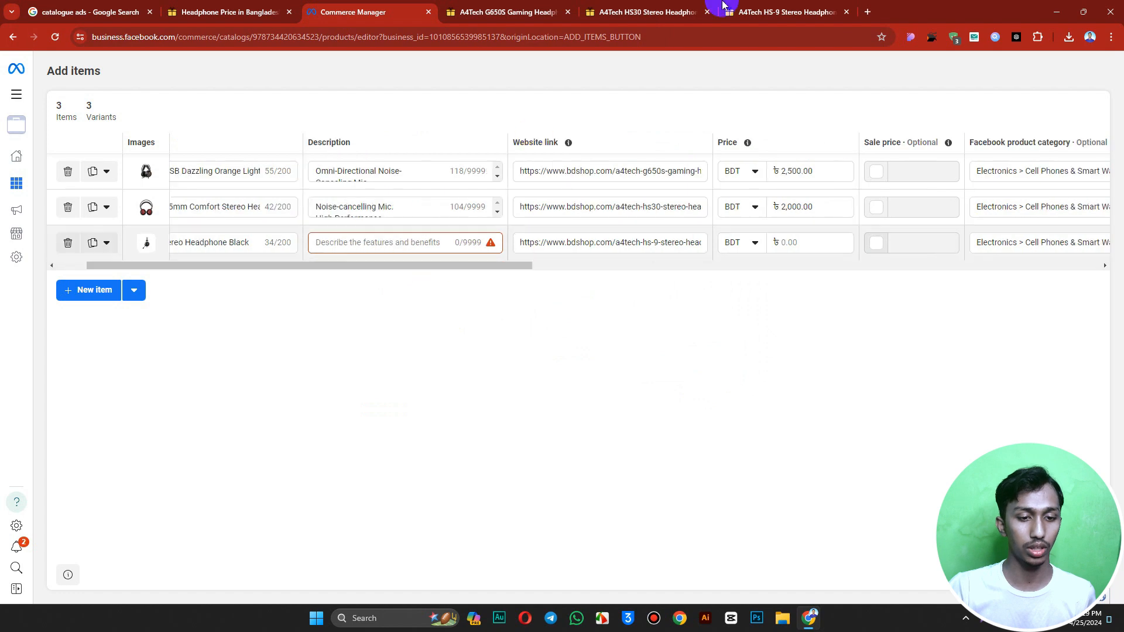
{"action": "left_click", "coordinate": [727, 8]}
{"action": "left_click_drag", "start_coordinate": [426, 332], "coordinate": [540, 396]}
{"action": "key", "text": "ctrl+c"}
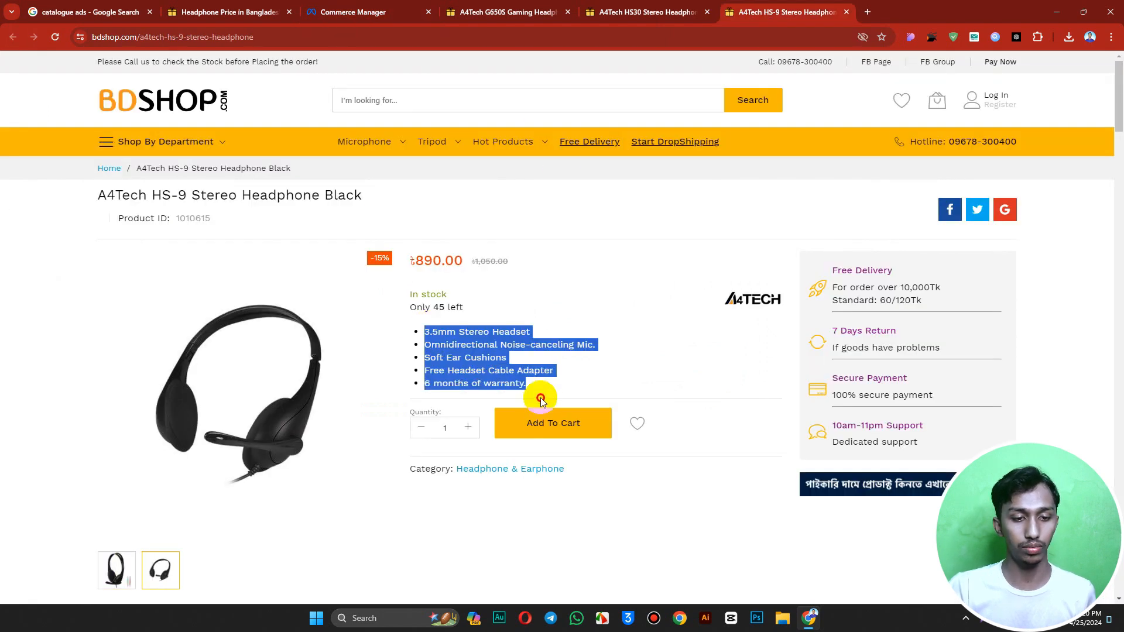
{"action": "left_click", "coordinate": [336, 9]}
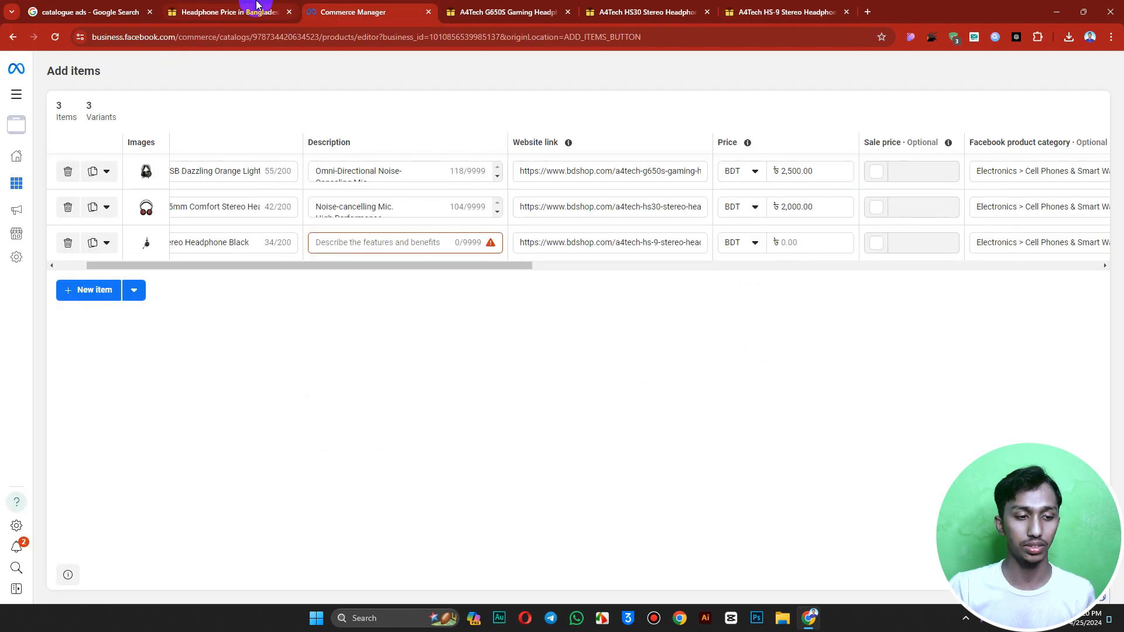
{"action": "left_click", "coordinate": [389, 243]}
{"action": "right_click", "coordinate": [386, 249]}
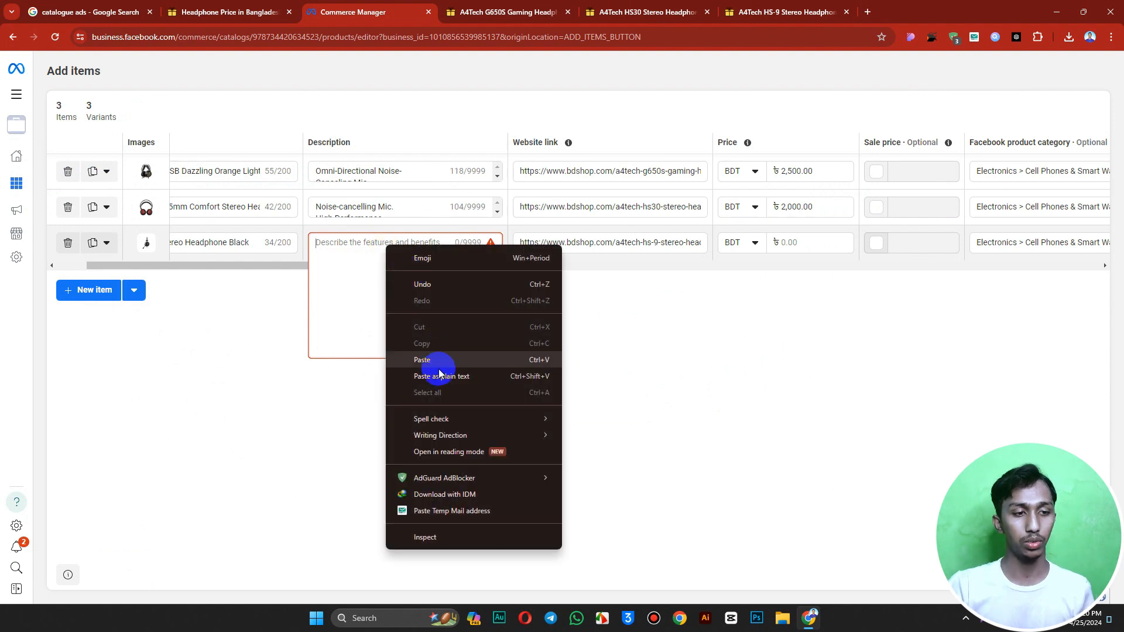
{"action": "left_click", "coordinate": [422, 360]}
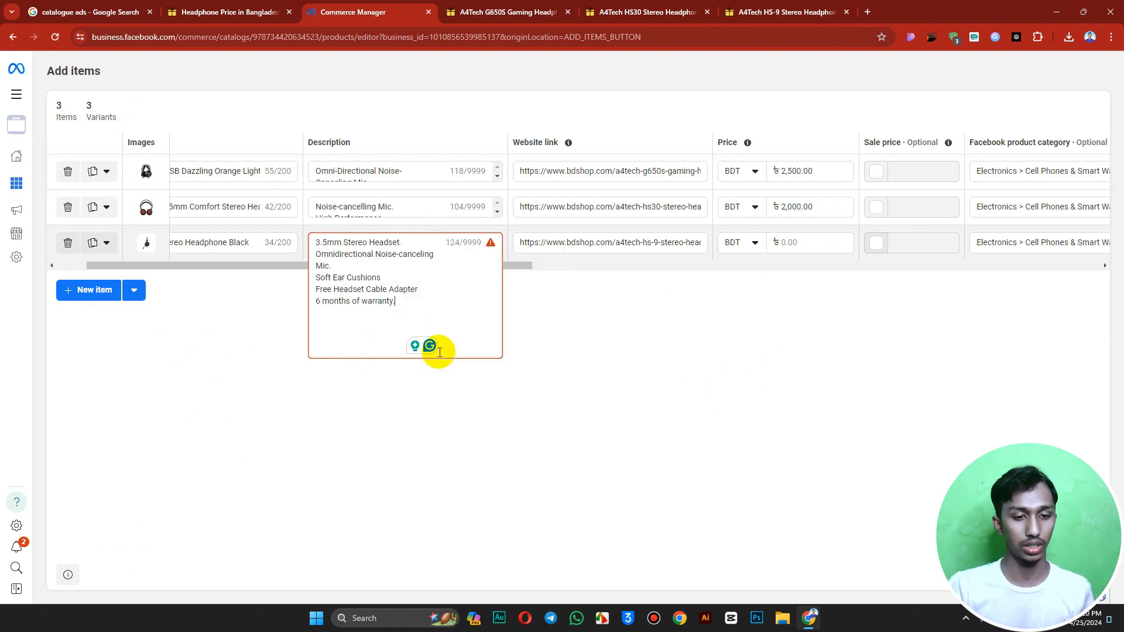
{"action": "left_click", "coordinate": [522, 383]}
Get the HS-9 headphone's current price from its bdshop.com page for the third item's price.
{"action": "left_click_drag", "start_coordinate": [480, 272], "coordinate": [589, 274]}
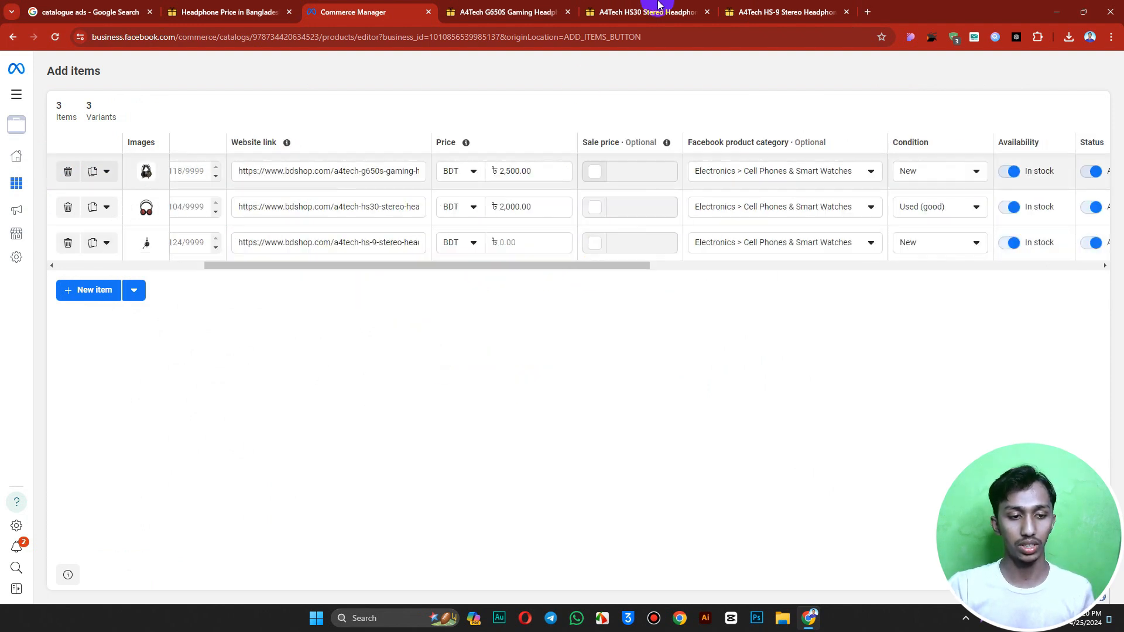
{"action": "left_click", "coordinate": [773, 12]}
{"action": "left_click_drag", "start_coordinate": [441, 261], "coordinate": [407, 266]}
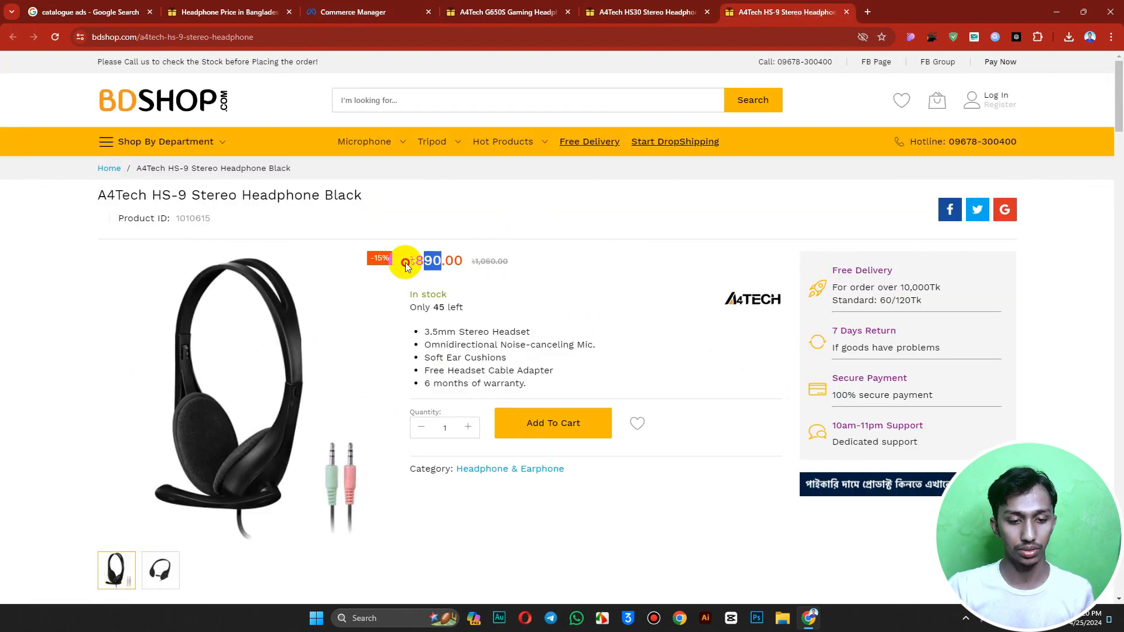
{"action": "left_click", "coordinate": [345, 12]}
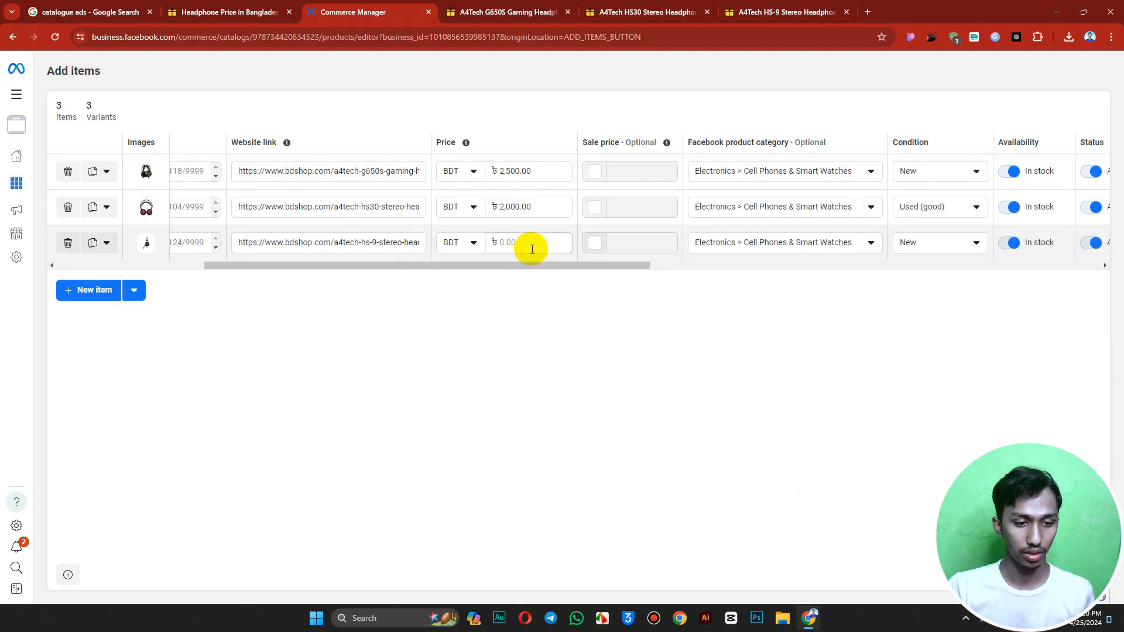
Check the remaining columns of the three items and upload them to the catalog.
{"action": "left_click_drag", "start_coordinate": [622, 268], "coordinate": [1119, 251]}
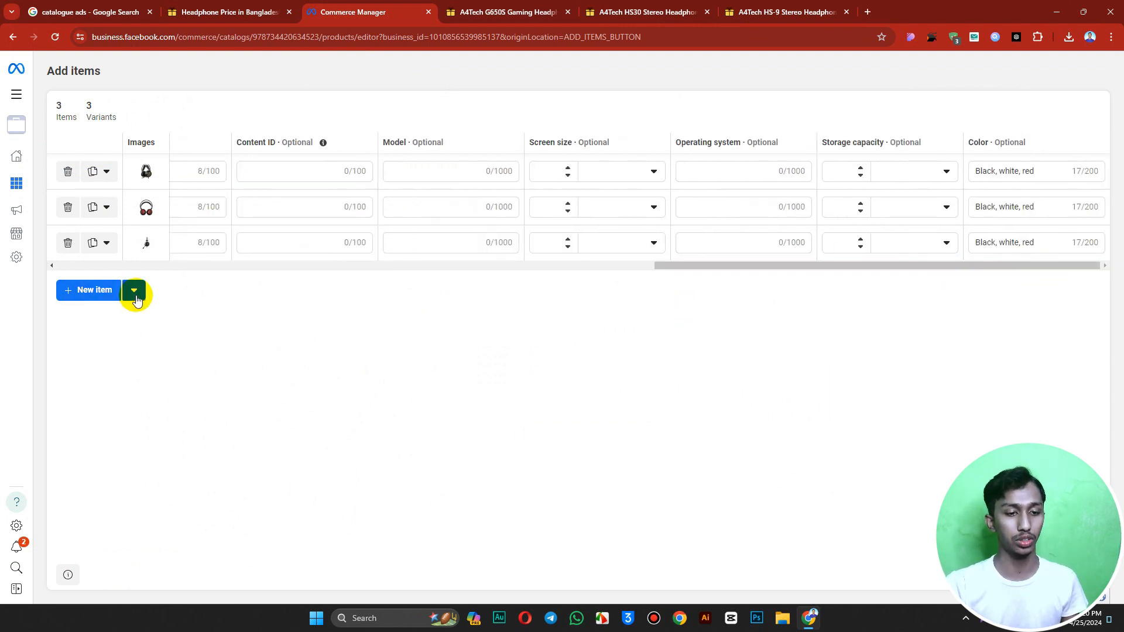
{"action": "left_click", "coordinate": [470, 376]}
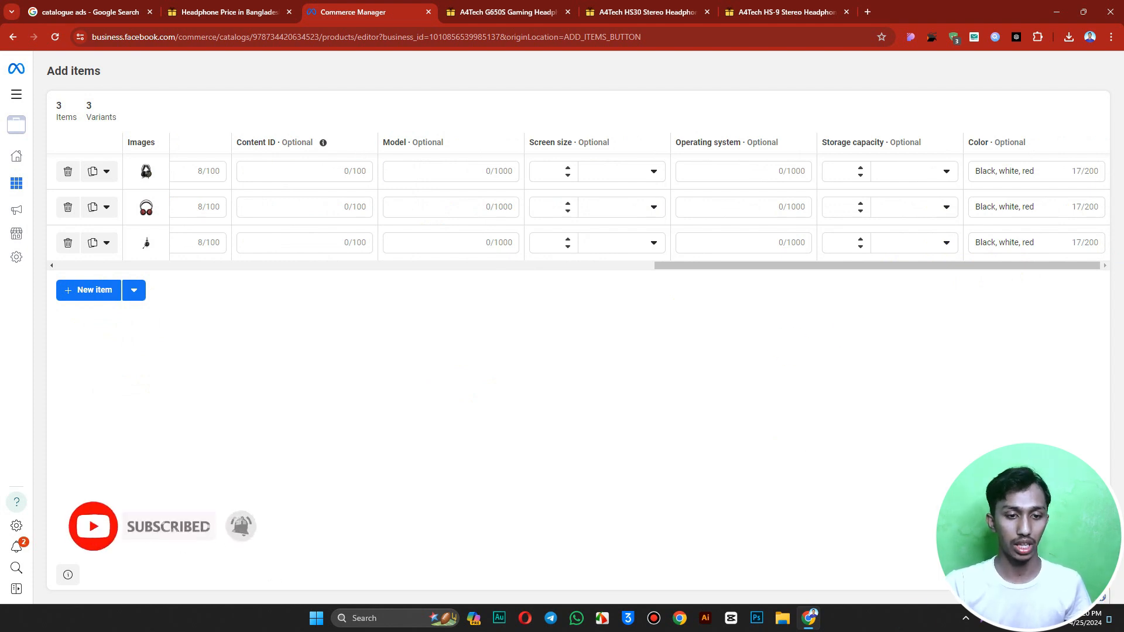
{"action": "left_click", "coordinate": [1068, 575]}
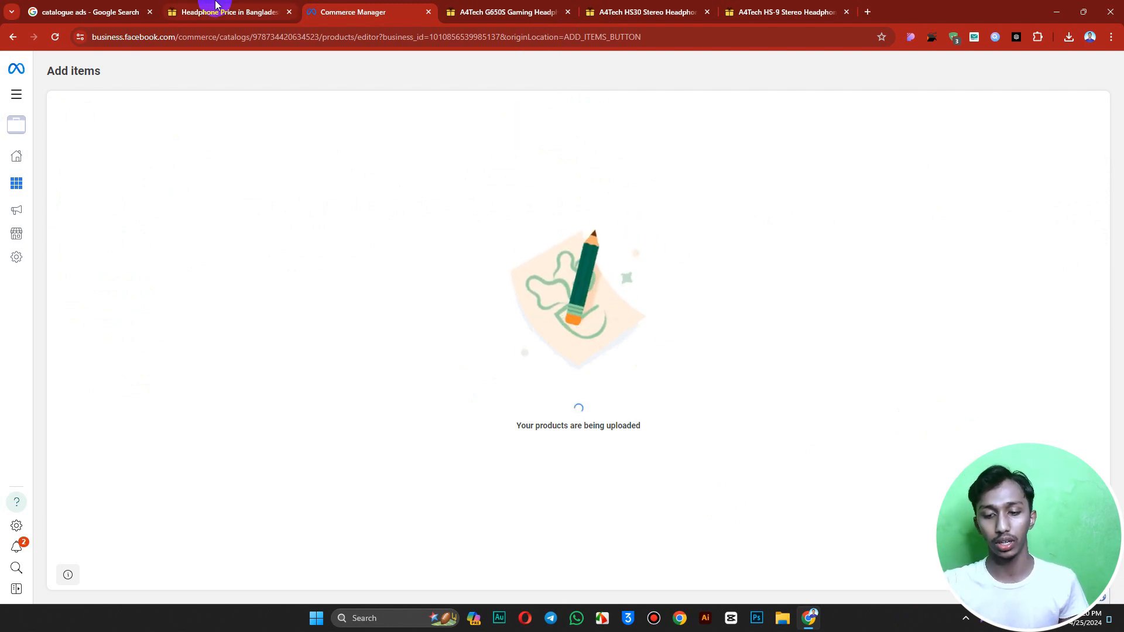
Switch to the Google Images results for "catalogue ads" to view the example ads.
{"action": "left_click", "coordinate": [211, 10]}
{"action": "left_click", "coordinate": [132, 5]}
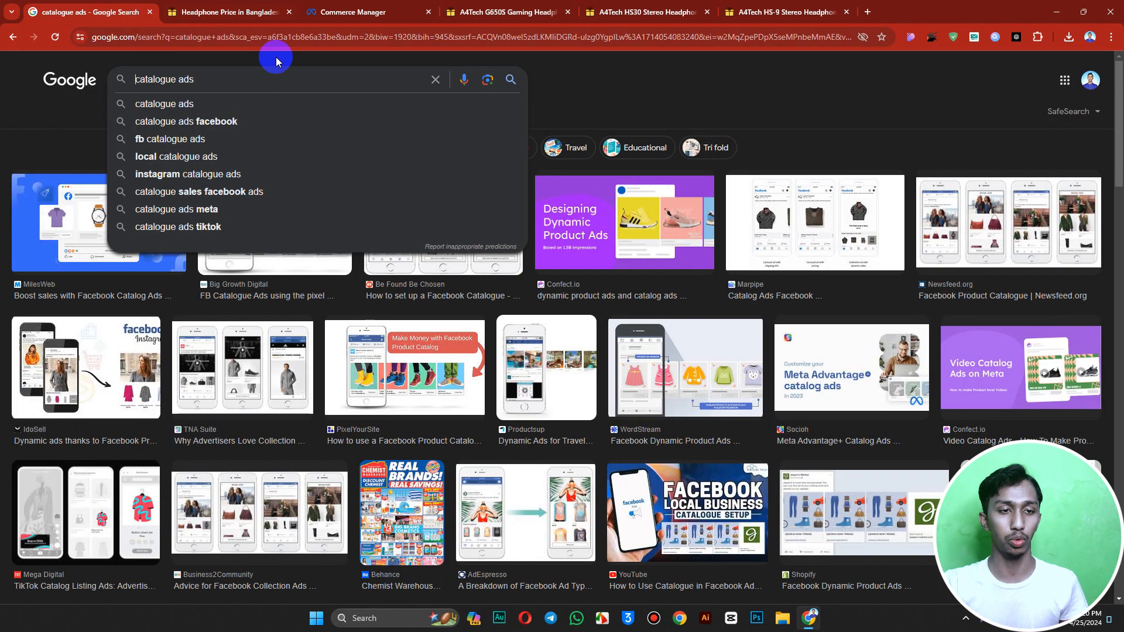
{"action": "left_click", "coordinate": [46, 120]}
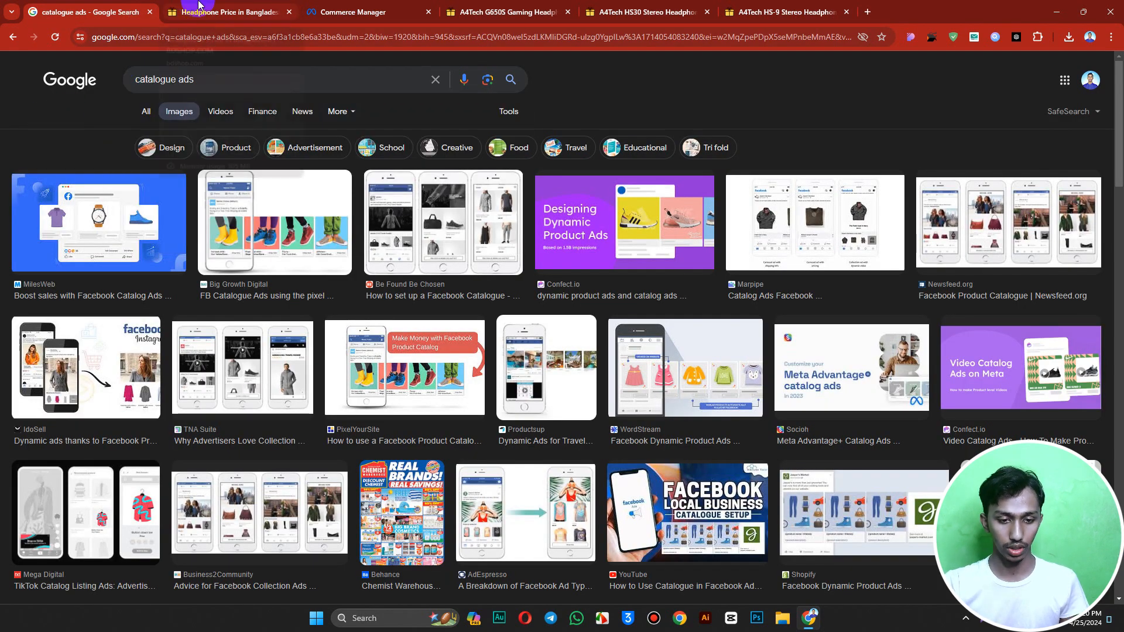
Return to Commerce Manager and create a product set named Headphone from the three A4Tech headphone items.
{"action": "mouse_move", "coordinate": [199, 5]}
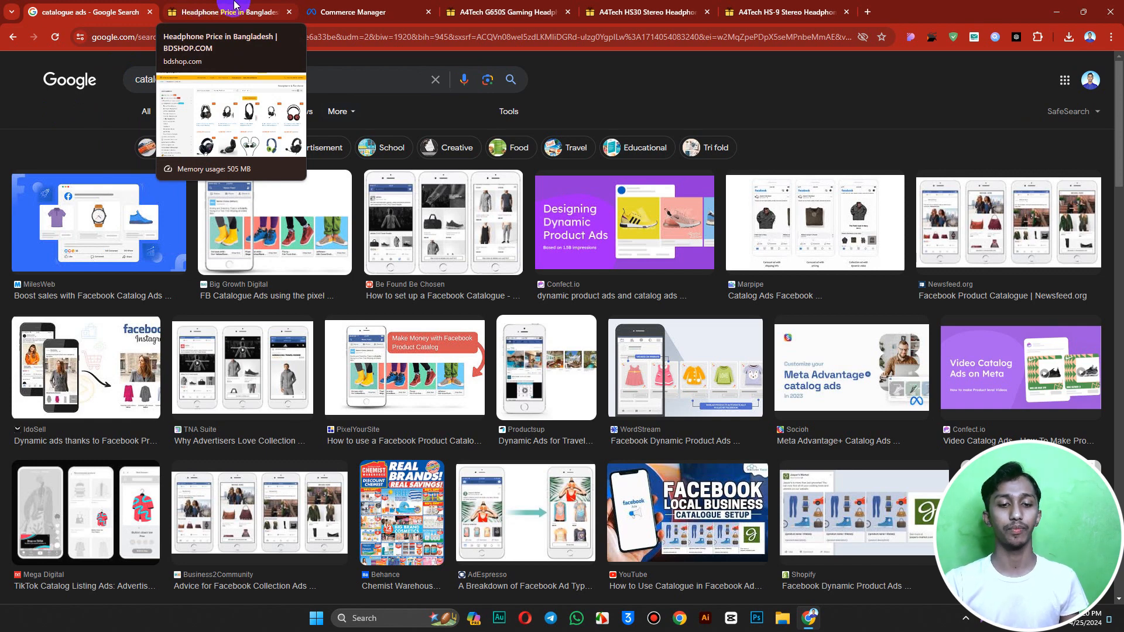
{"action": "left_click", "coordinate": [351, 12]}
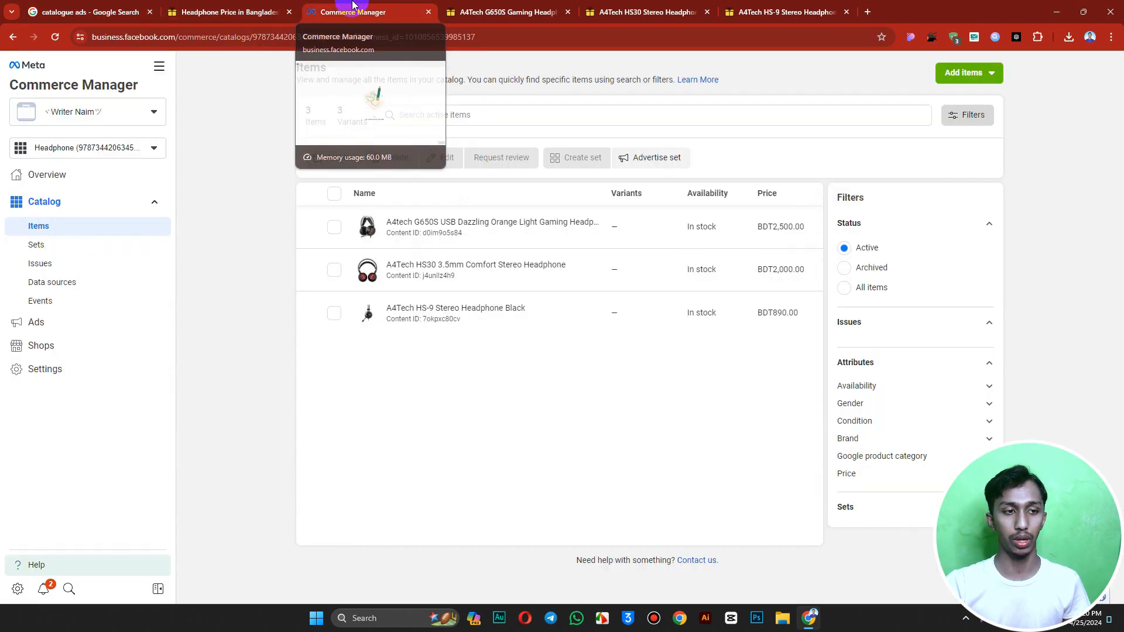
{"action": "left_click", "coordinate": [334, 228]}
{"action": "left_click", "coordinate": [333, 270]}
{"action": "left_click", "coordinate": [333, 314]}
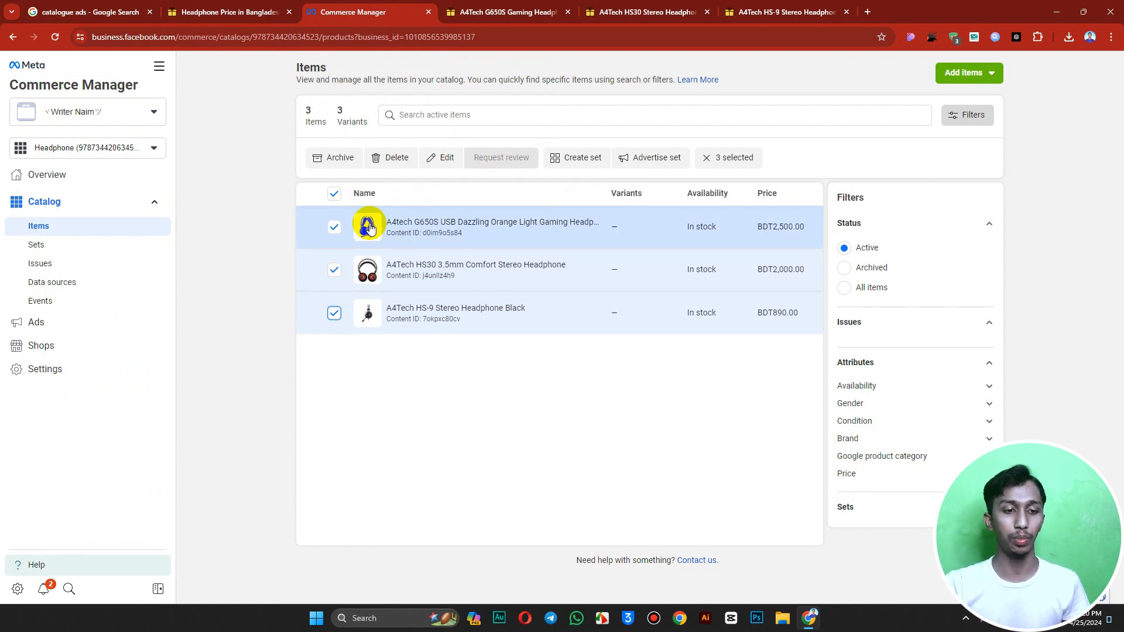
{"action": "left_click", "coordinate": [579, 166]}
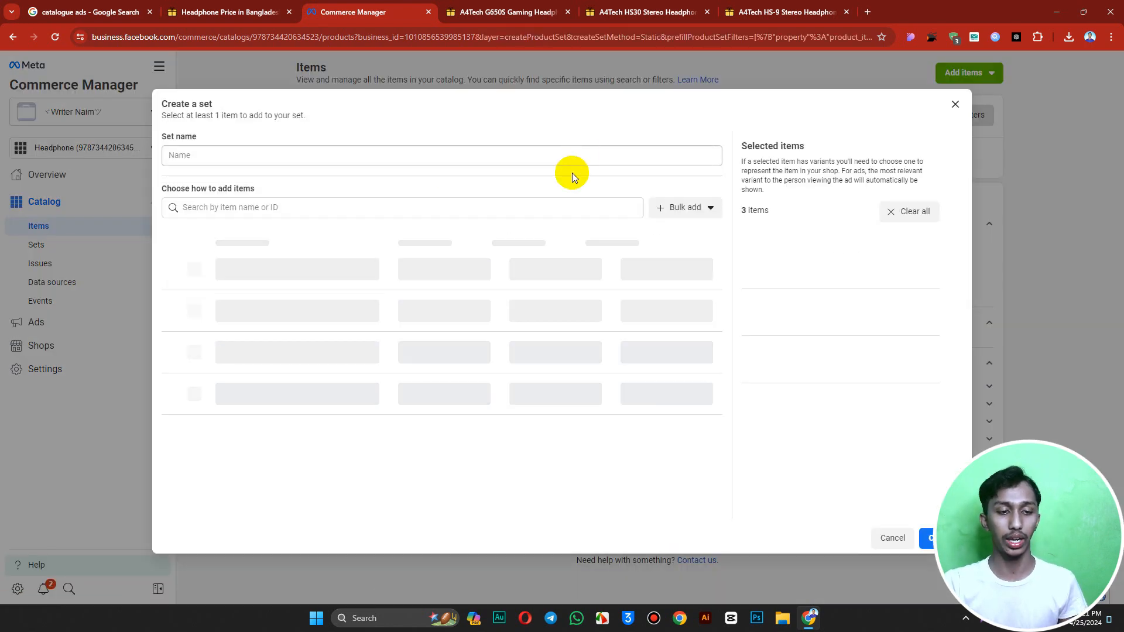
{"action": "left_click", "coordinate": [341, 155]}
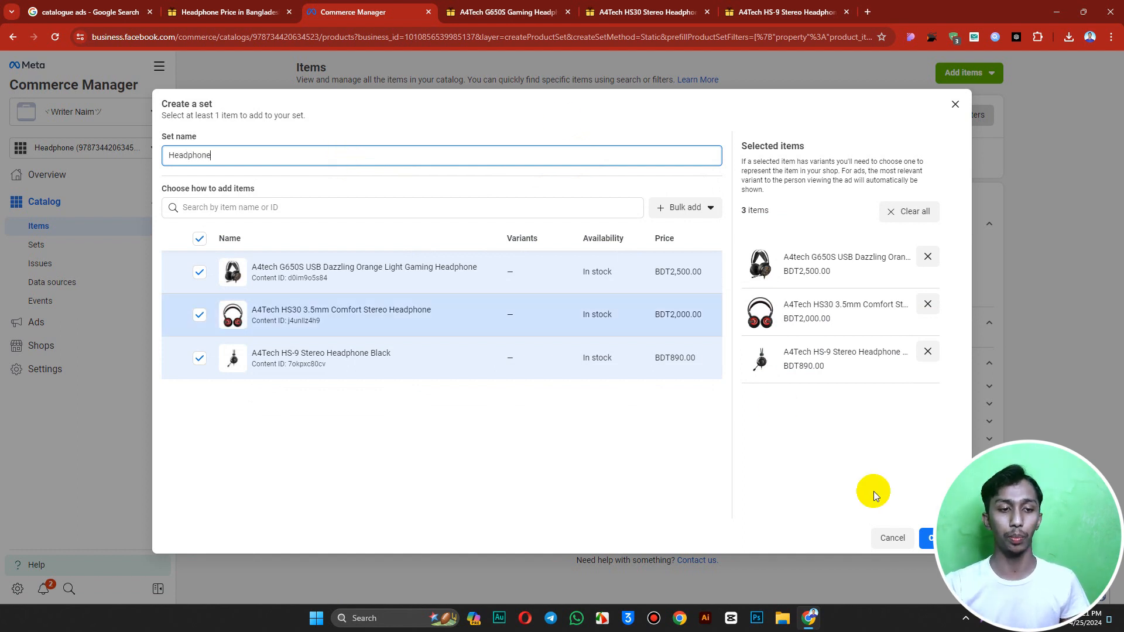
{"action": "left_click", "coordinate": [929, 536]}
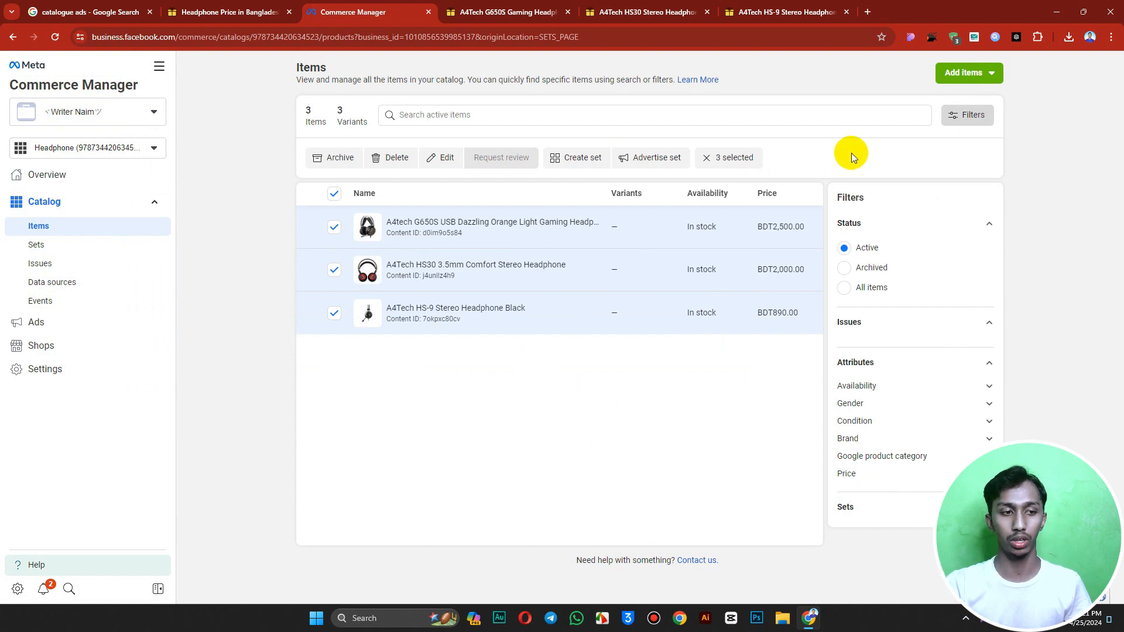
Check the items in the new Headphone set and look through the catalog's Issues, Data sources, Sets and Items pages.
{"action": "left_click", "coordinate": [38, 250]}
{"action": "left_click", "coordinate": [387, 176]}
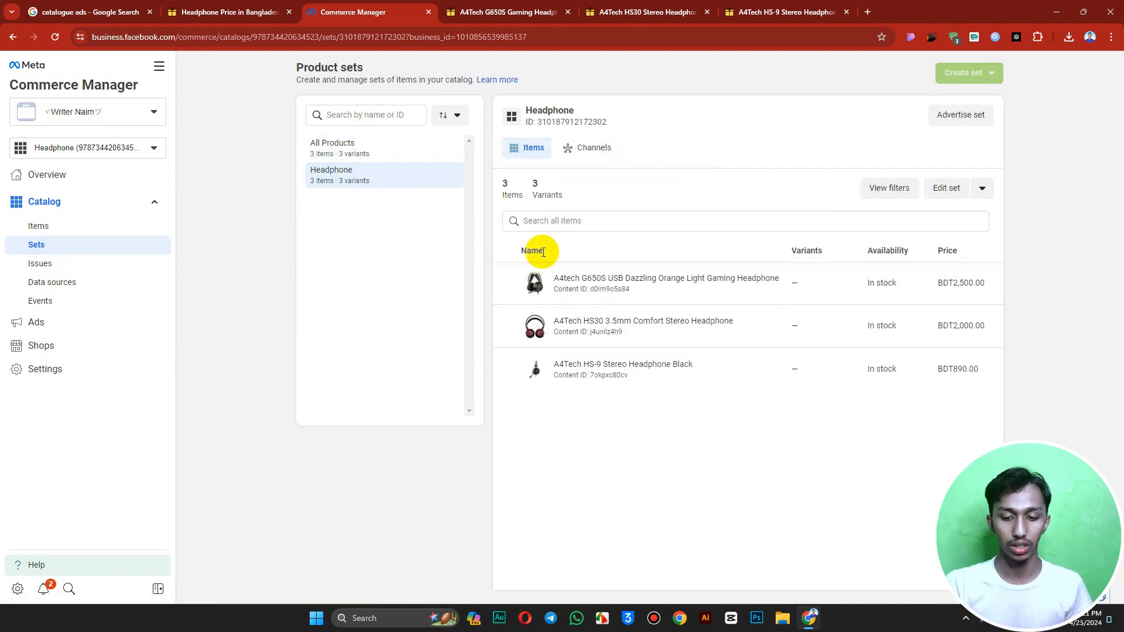
{"action": "left_click", "coordinate": [105, 263]}
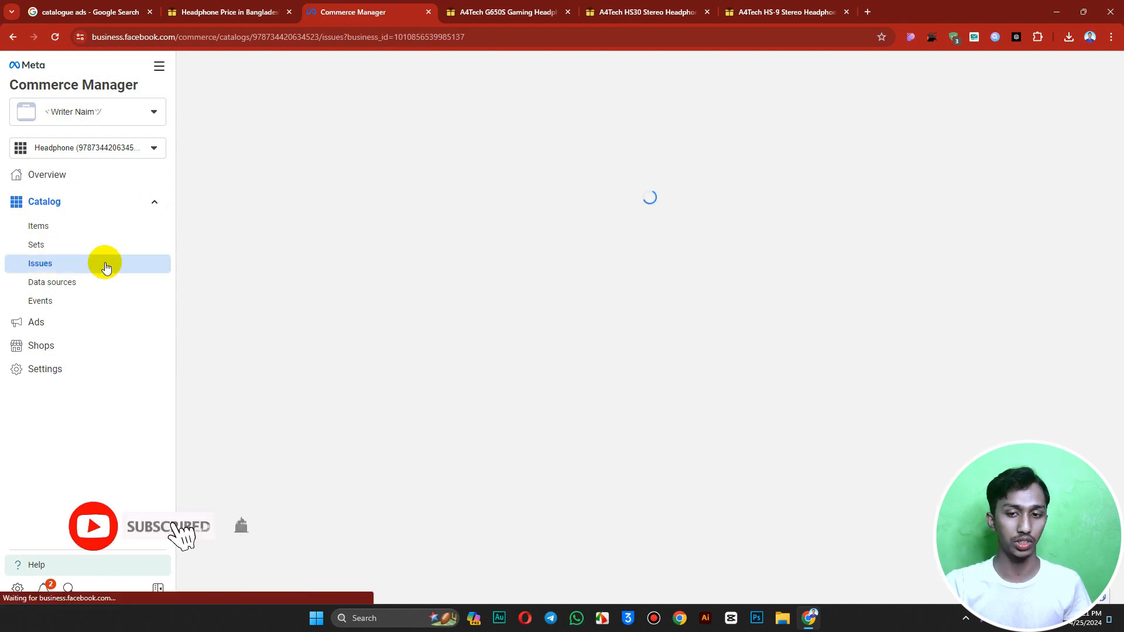
{"action": "left_click", "coordinate": [81, 284]}
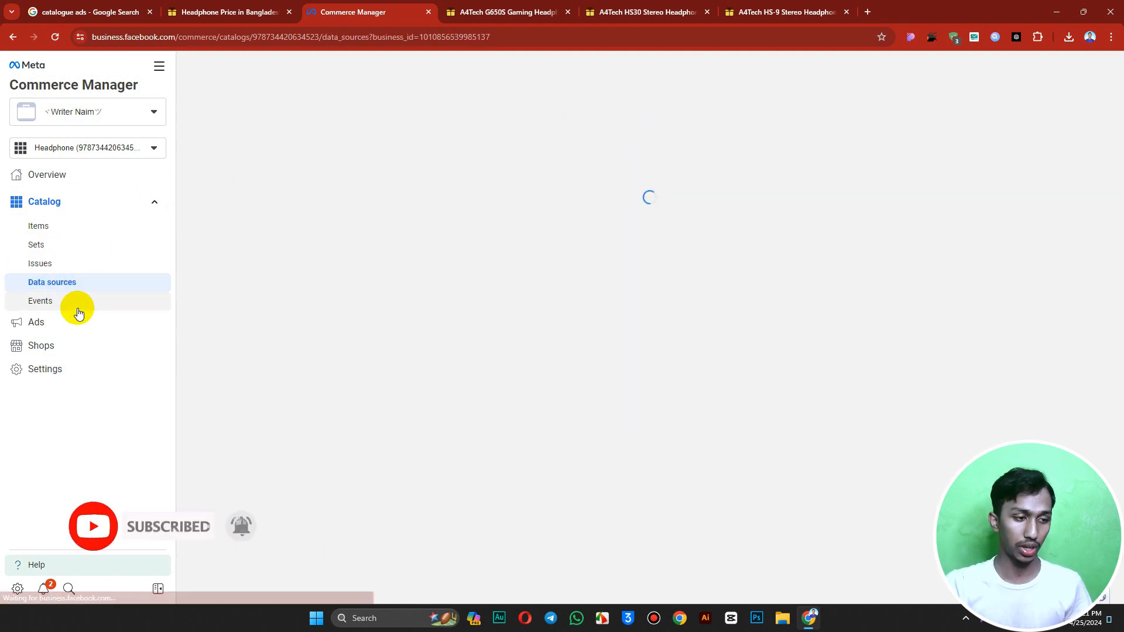
{"action": "left_click", "coordinate": [73, 240]}
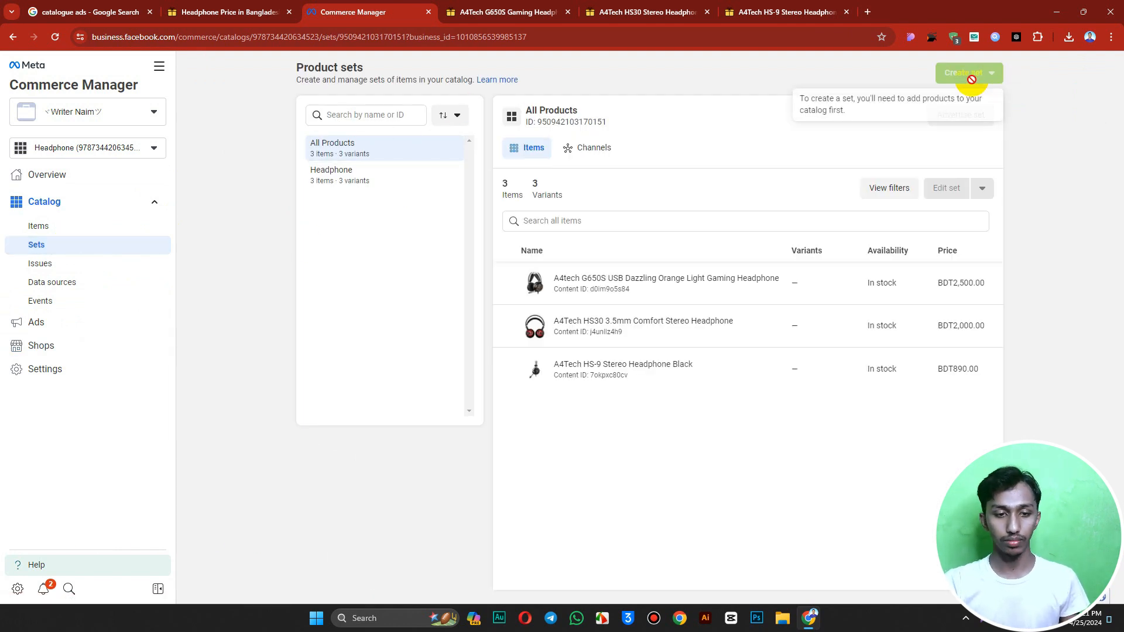
{"action": "left_click", "coordinate": [54, 224]}
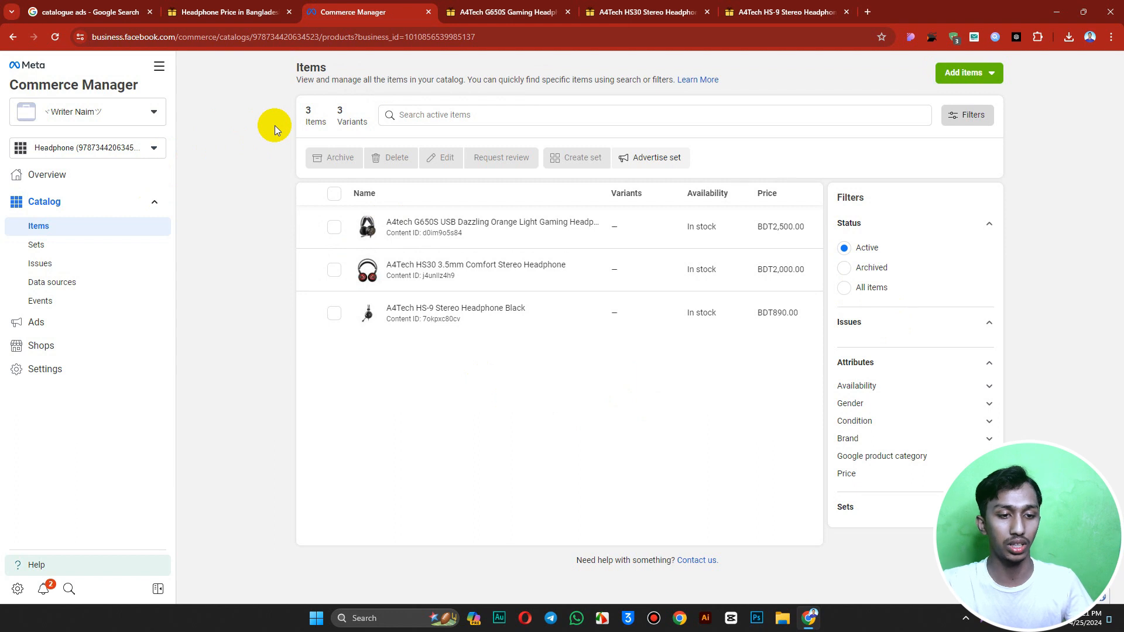
{"action": "left_click", "coordinate": [965, 619]}
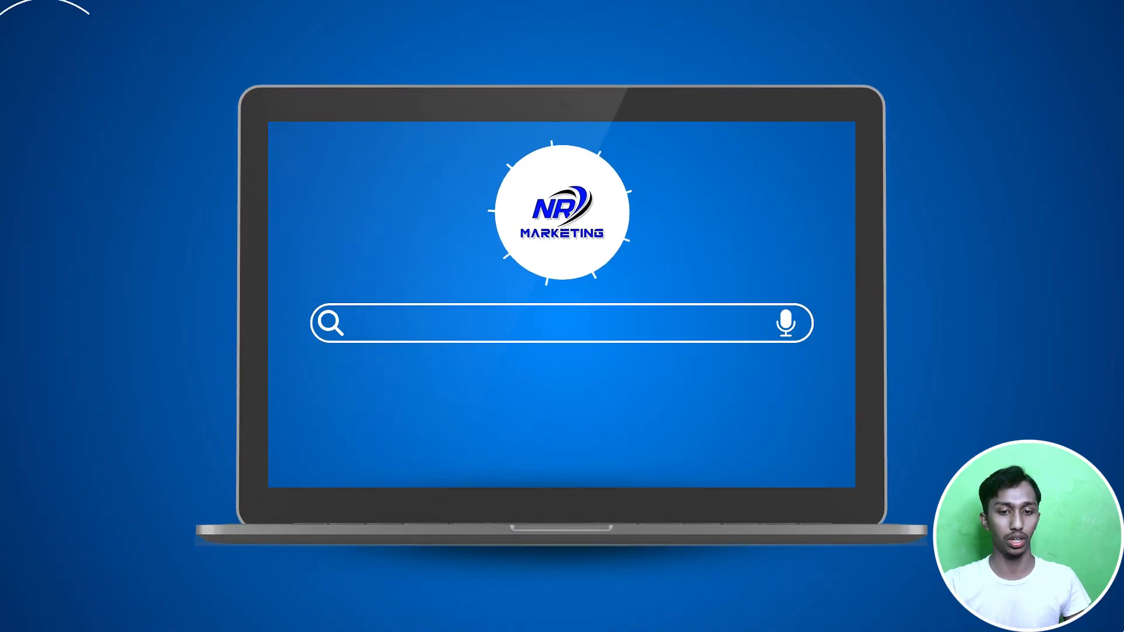